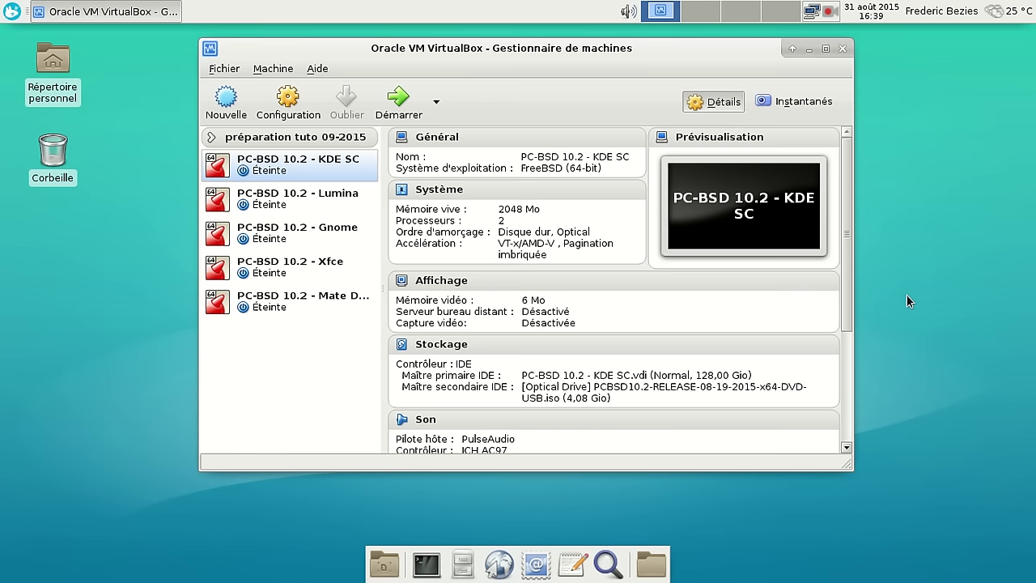
Step: Start the PC-BSD 10.2 - KDE SC virtual machine and switch its display to full screen
{"action": "left_click", "coordinate": [377, 98]}
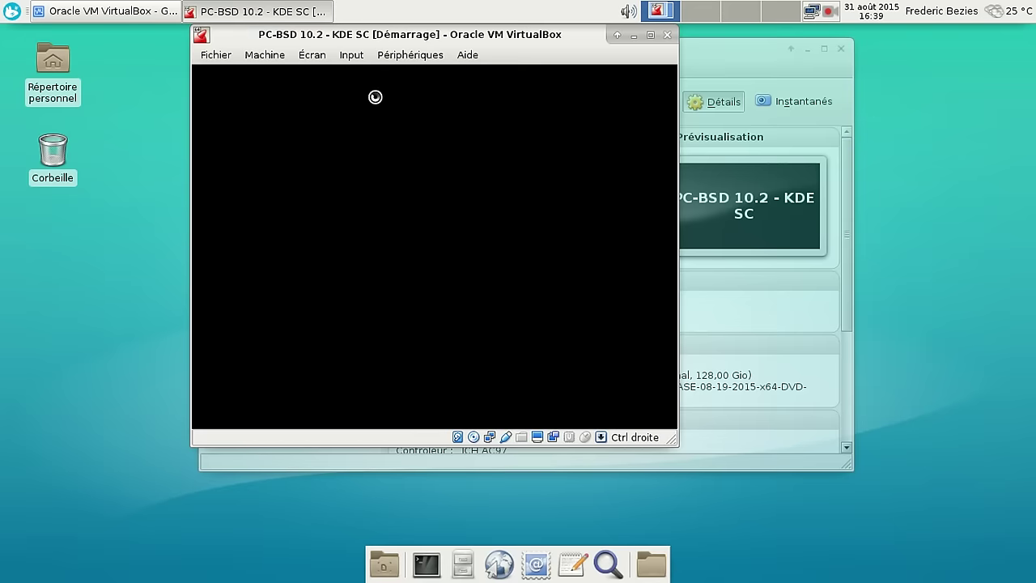
{"action": "key", "text": "ctrl+f"}
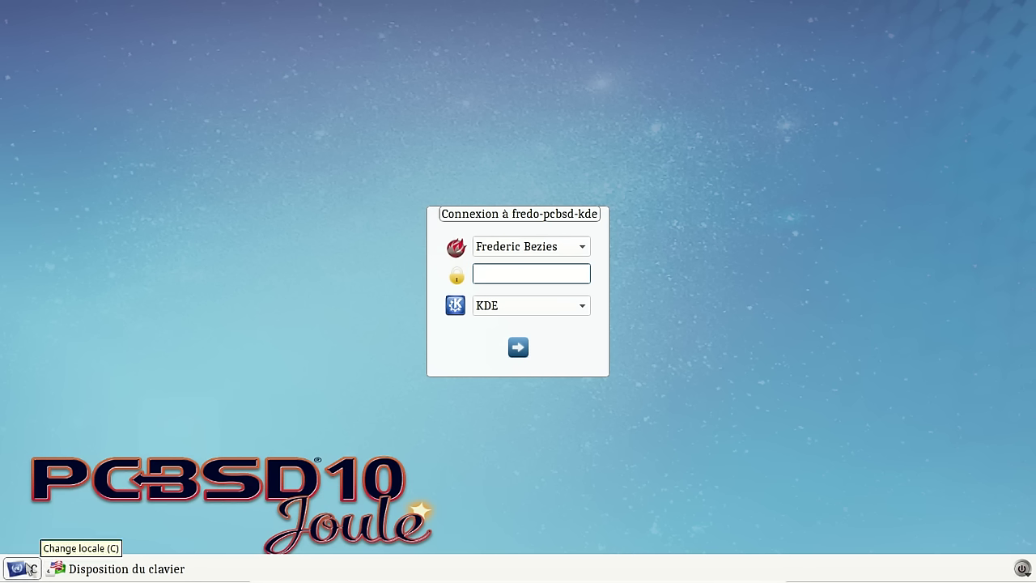
Step: Set the login screen's locale to French (fr)
{"action": "left_click", "coordinate": [29, 568]}
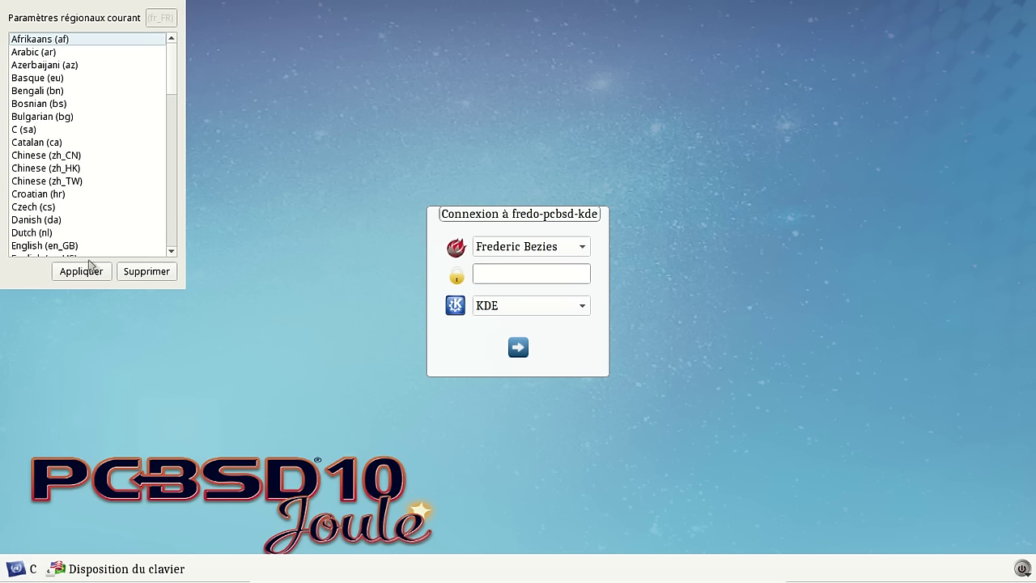
{"action": "left_click_drag", "start_coordinate": [175, 79], "coordinate": [177, 127]}
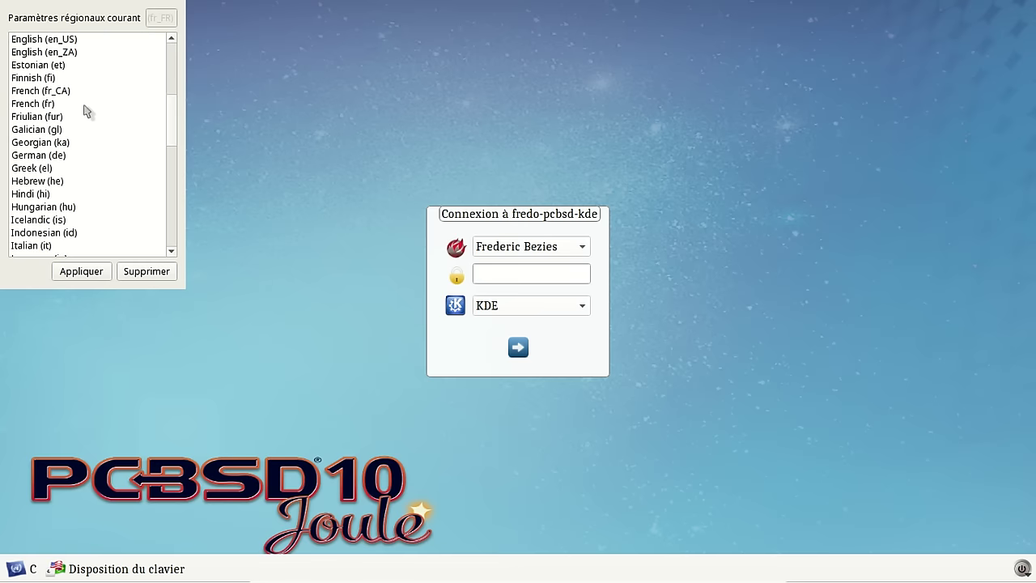
{"action": "left_click", "coordinate": [62, 105]}
{"action": "left_click", "coordinate": [88, 272]}
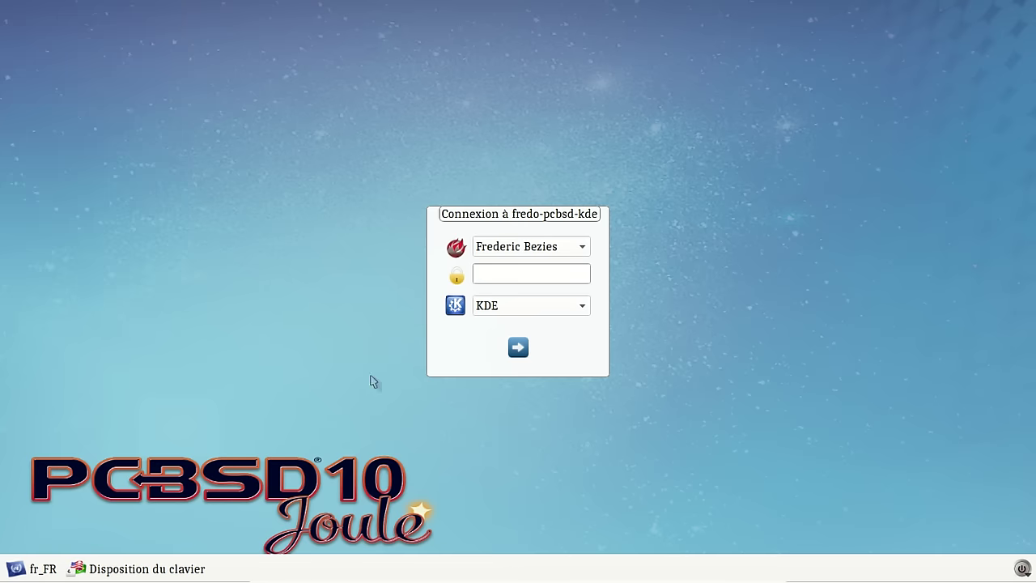
Step: Log in to a KDE session by entering the account password
{"action": "left_click", "coordinate": [525, 313]}
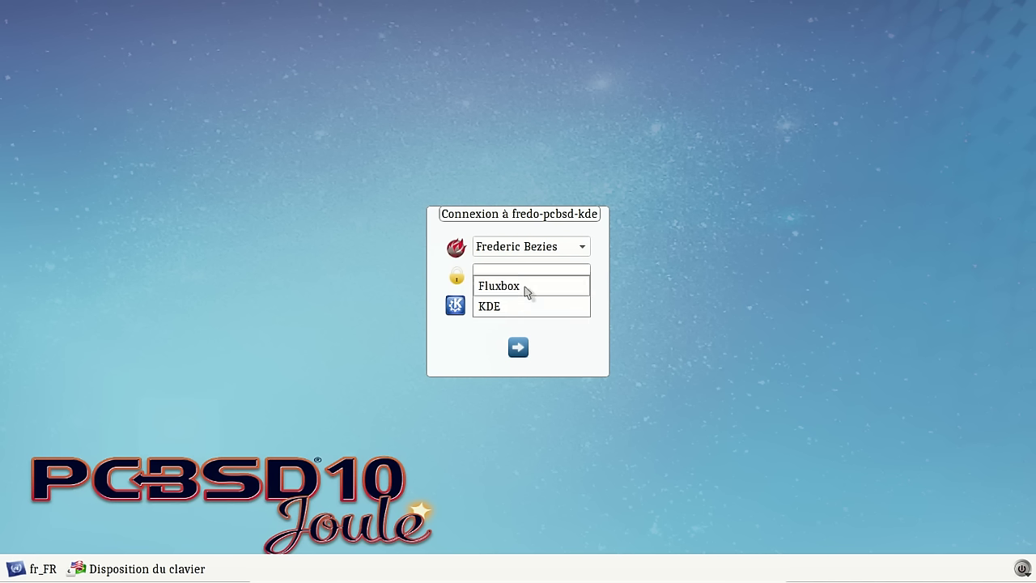
{"action": "left_click", "coordinate": [519, 312]}
{"action": "left_click", "coordinate": [503, 277]}
{"action": "type", "text": "********"}
{"action": "key", "text": "Return"}
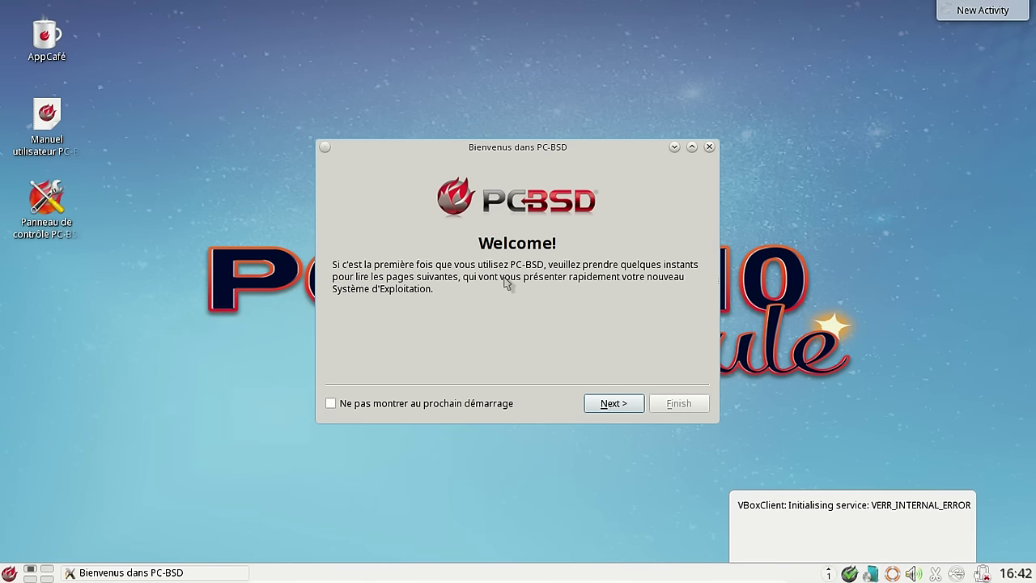
Step: Dismiss the VBoxClient notification, page through the PC-BSD welcome wizard, opting out of showing it at the next startup, and finish it
{"action": "left_click", "coordinate": [967, 504]}
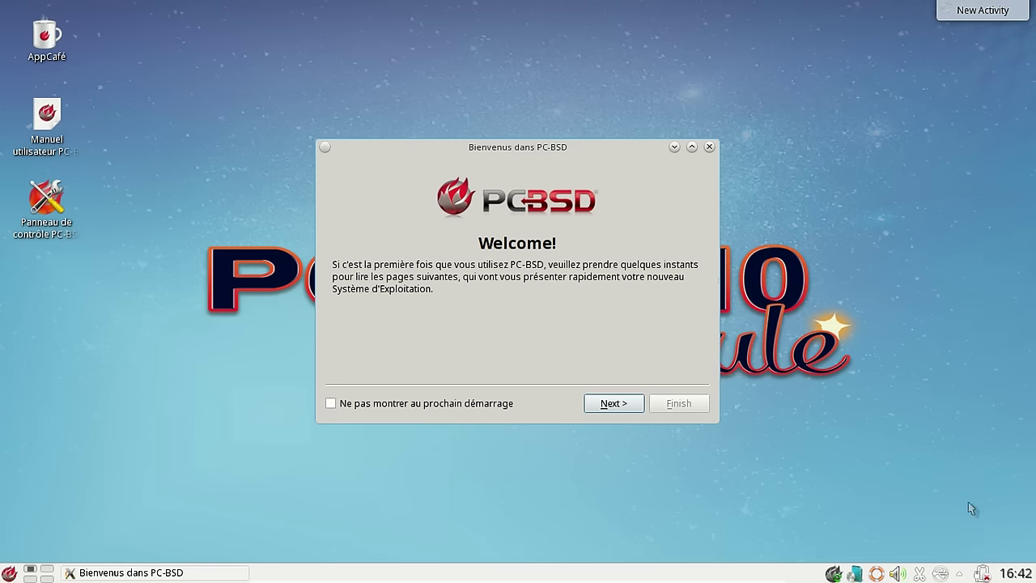
{"action": "left_click", "coordinate": [633, 404]}
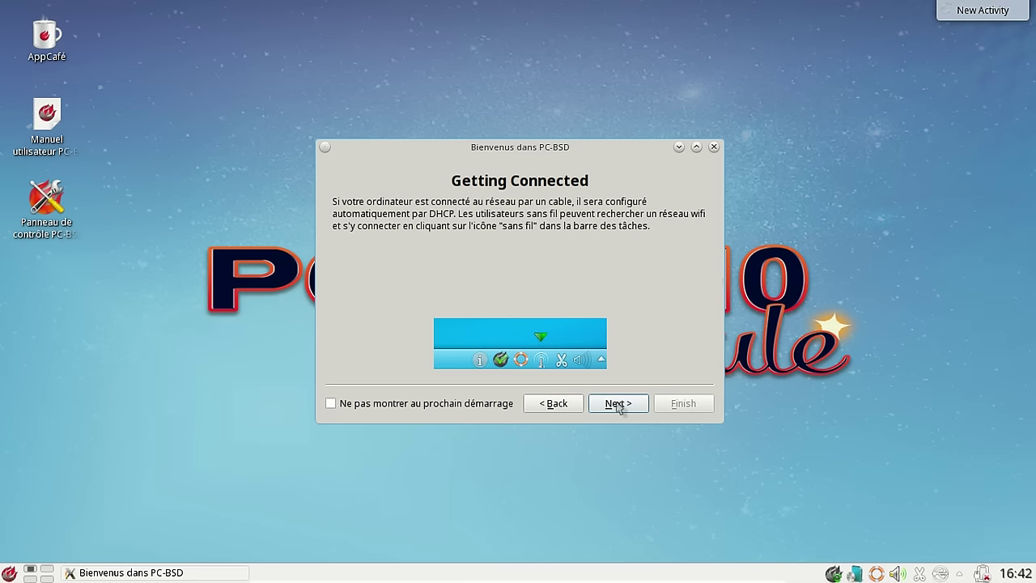
{"action": "left_click", "coordinate": [618, 405]}
{"action": "left_click", "coordinate": [618, 403]}
{"action": "left_click", "coordinate": [617, 404]}
{"action": "left_click", "coordinate": [617, 403]}
{"action": "left_click", "coordinate": [618, 403]}
{"action": "left_click", "coordinate": [508, 405]}
{"action": "left_click", "coordinate": [687, 404]}
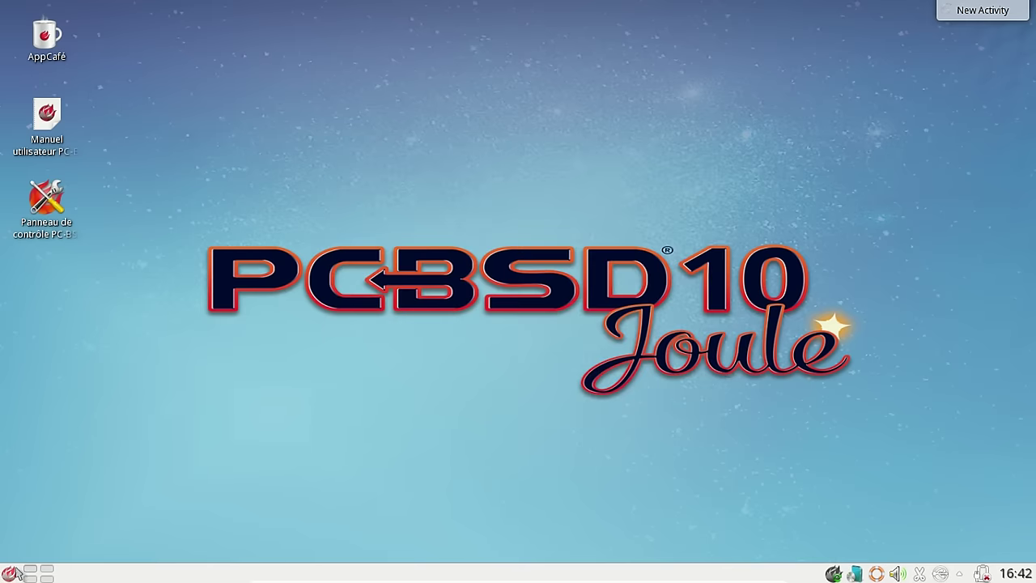
Step: Find KInfoCenter with the search term "kinfo", examine its operating system and KDE SC version summary, and close it
{"action": "left_click", "coordinate": [10, 572]}
{"action": "type", "text": "kinfo"}
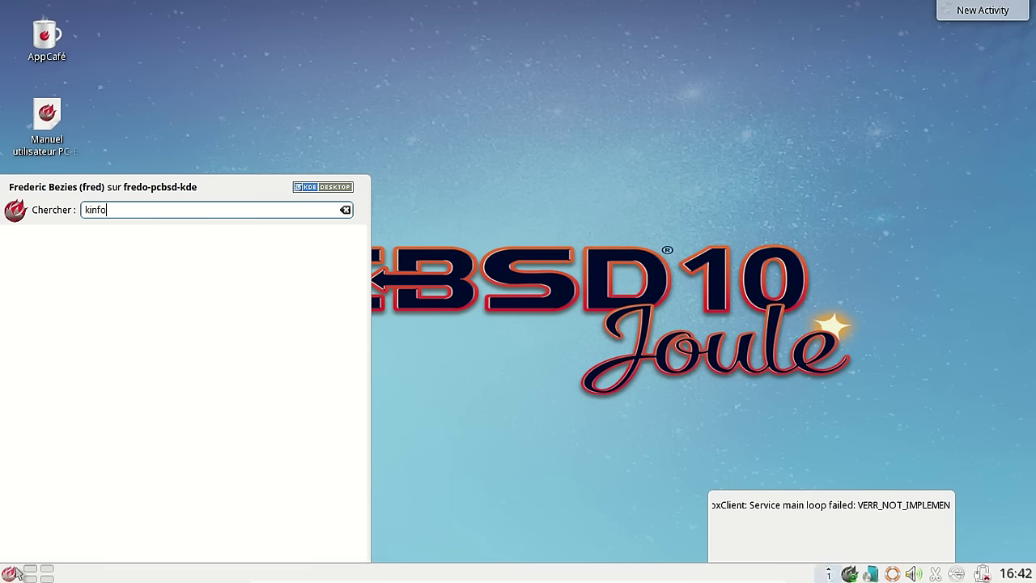
{"action": "left_click", "coordinate": [944, 503]}
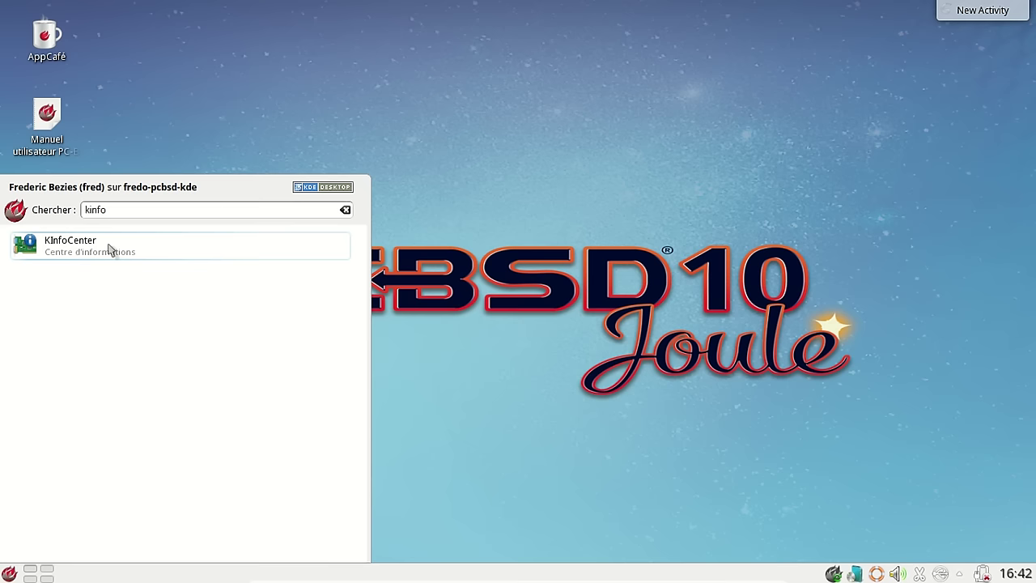
{"action": "left_click", "coordinate": [46, 248]}
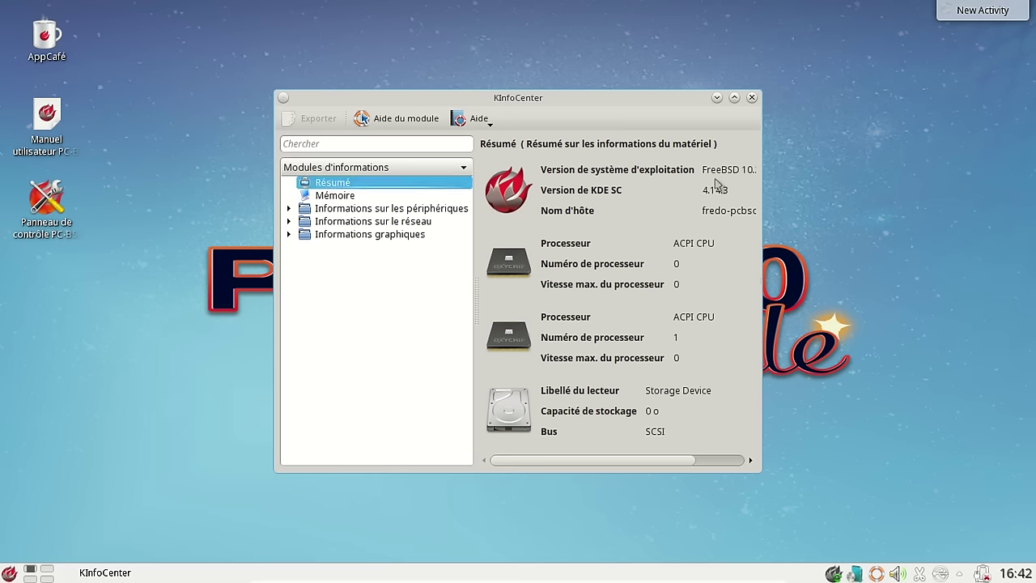
{"action": "left_click", "coordinate": [750, 98]}
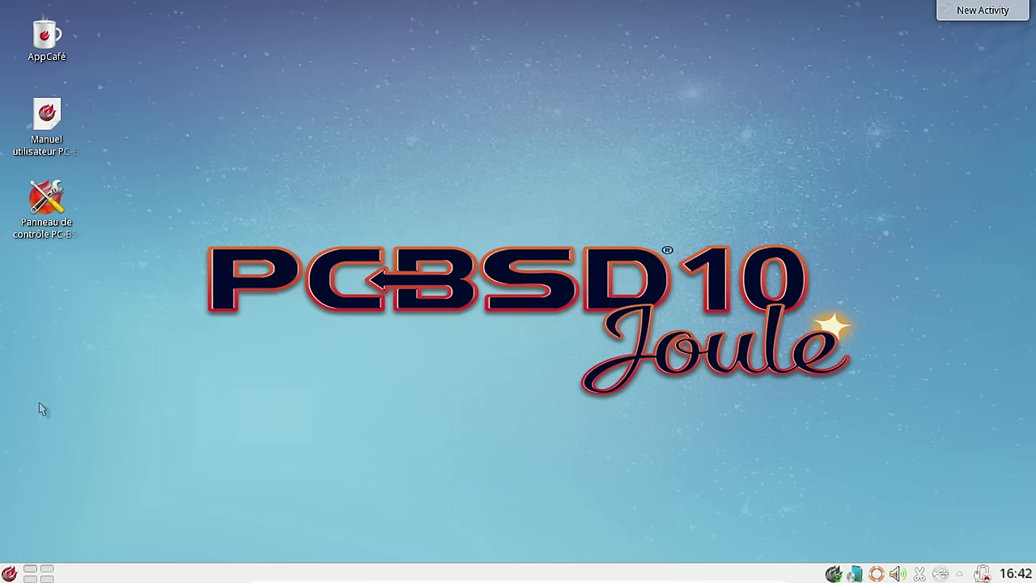
Step: Open LibreOffice from the office applications, check its version in the About information, and close it
{"action": "left_click", "coordinate": [9, 573]}
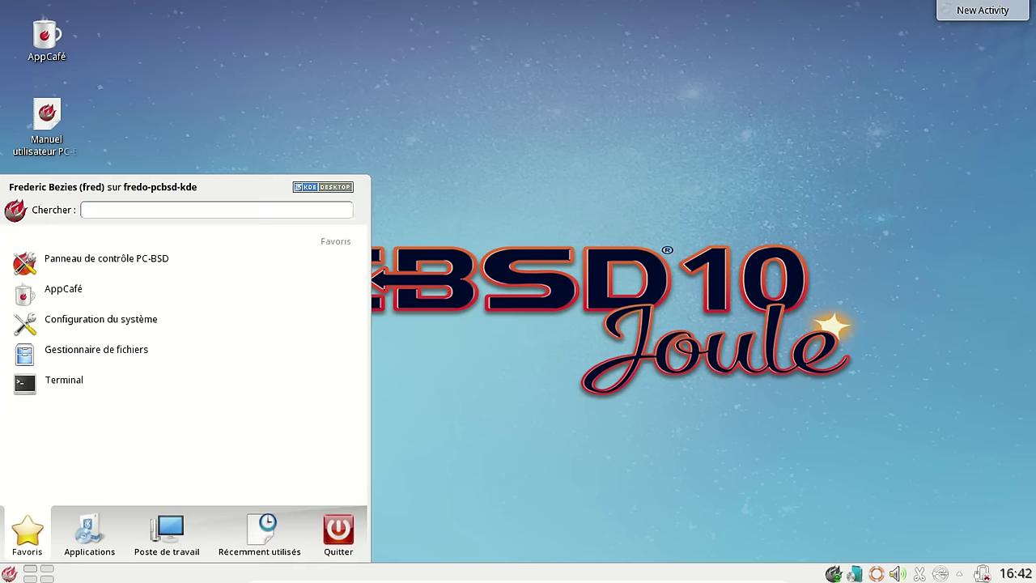
{"action": "left_click", "coordinate": [81, 530]}
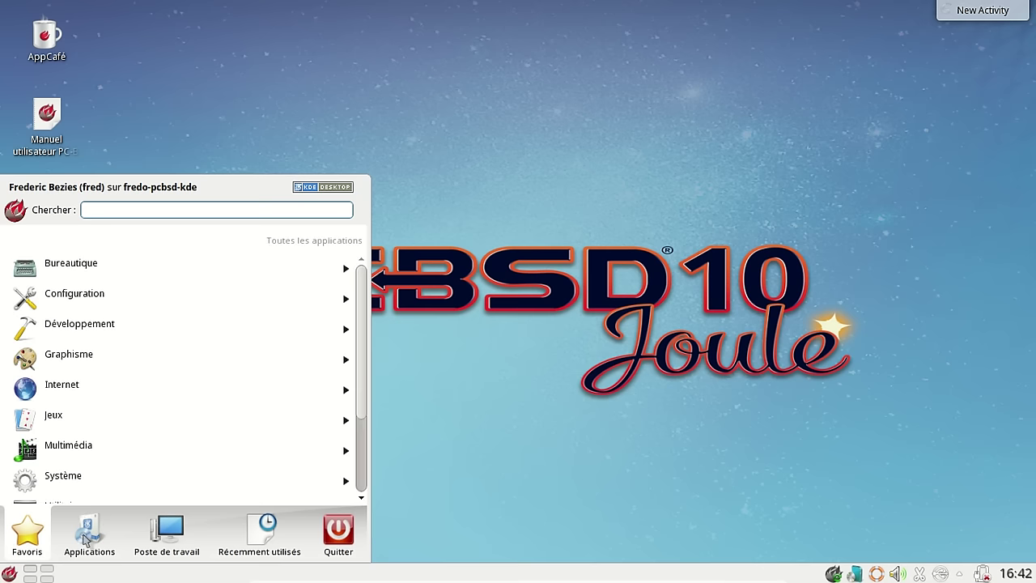
{"action": "left_click", "coordinate": [106, 276]}
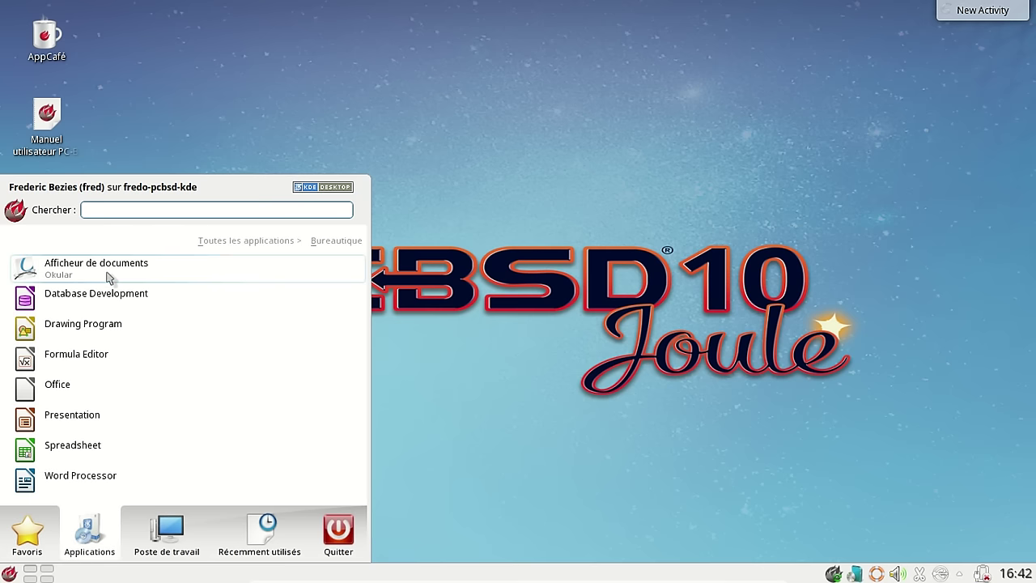
{"action": "left_click", "coordinate": [104, 392]}
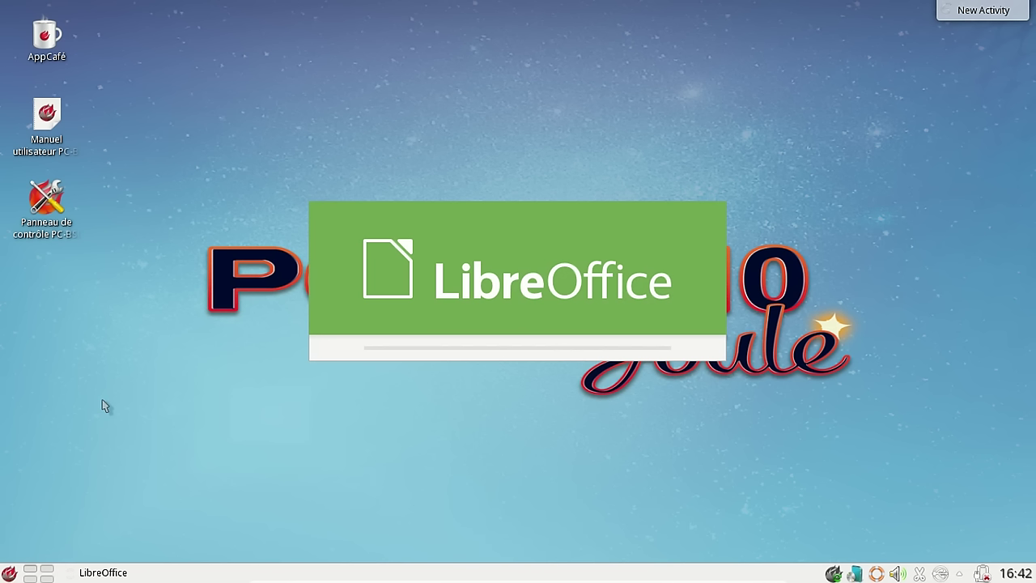
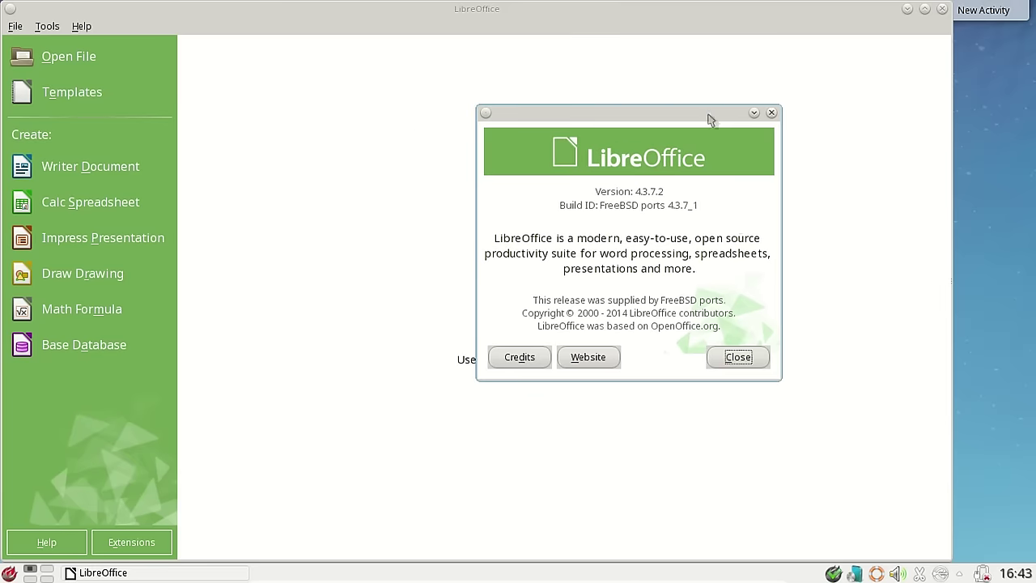
{"action": "left_click", "coordinate": [739, 359]}
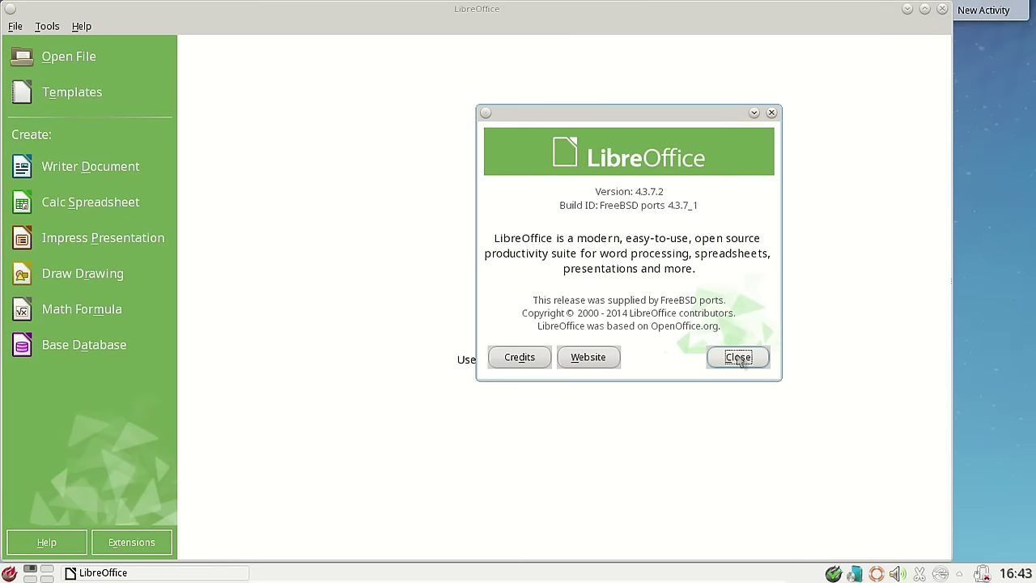
{"action": "left_click", "coordinate": [942, 10]}
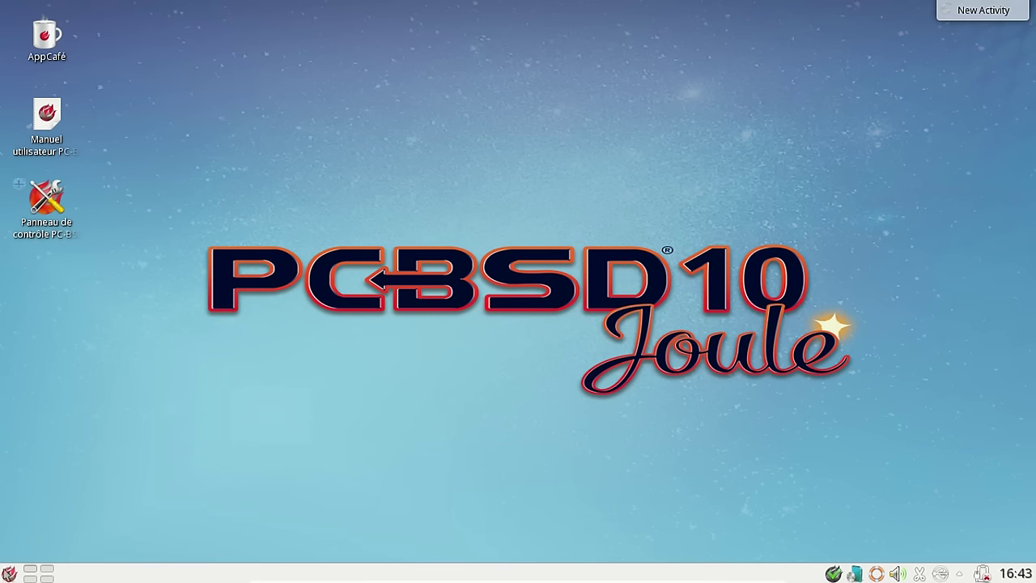
Step: Open the file manager to view the home folder's contents, and close it
{"action": "left_click", "coordinate": [8, 573]}
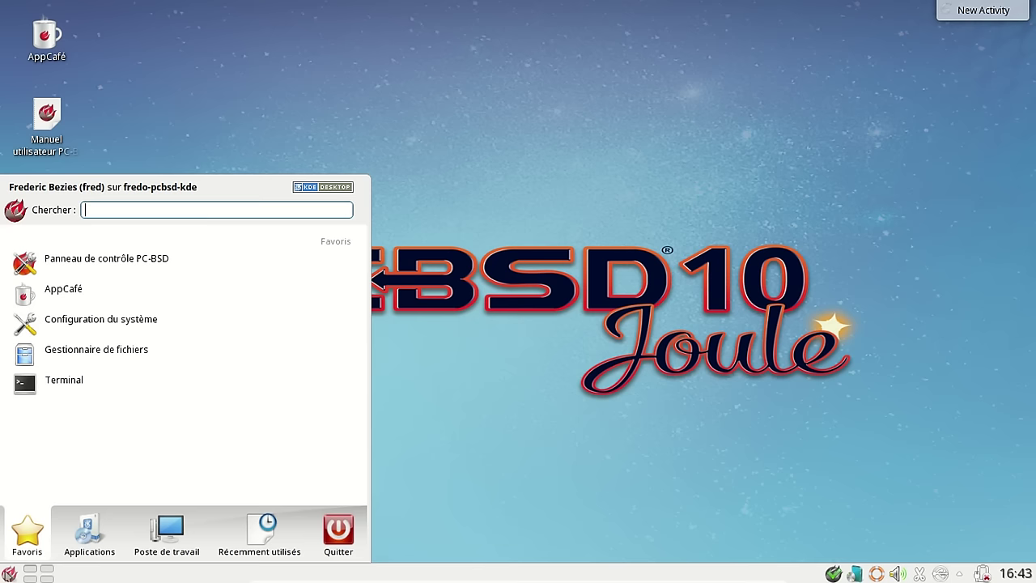
{"action": "left_click", "coordinate": [118, 356]}
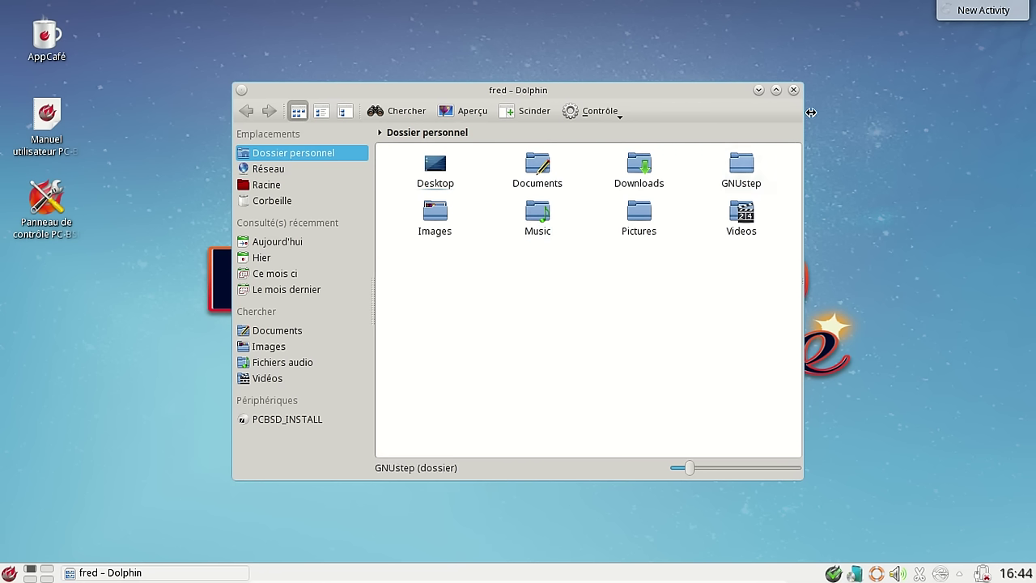
{"action": "left_click", "coordinate": [793, 90]}
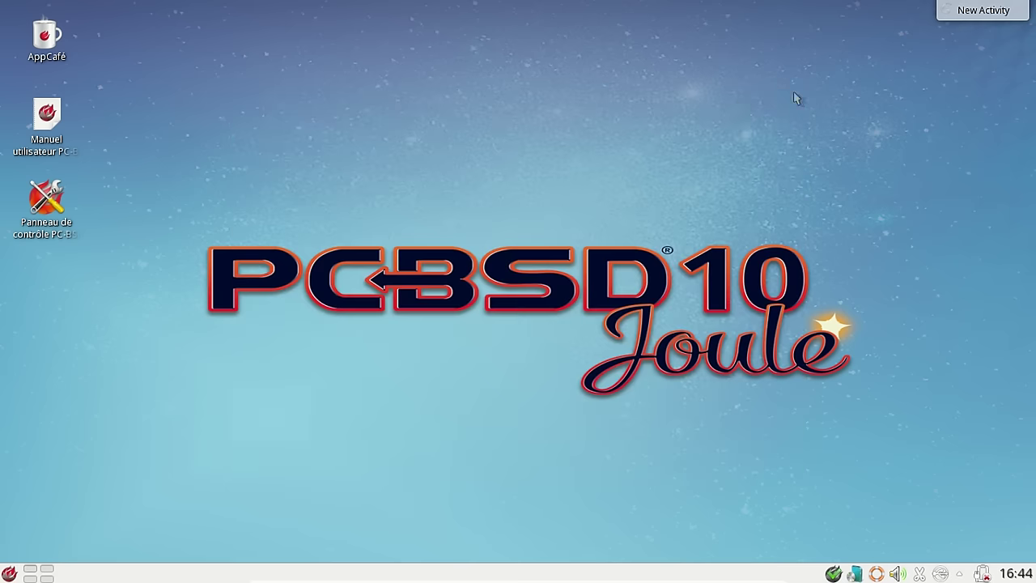
Step: Open AppCafé from the desktop and authorize it with the account password
{"action": "left_click", "coordinate": [46, 54]}
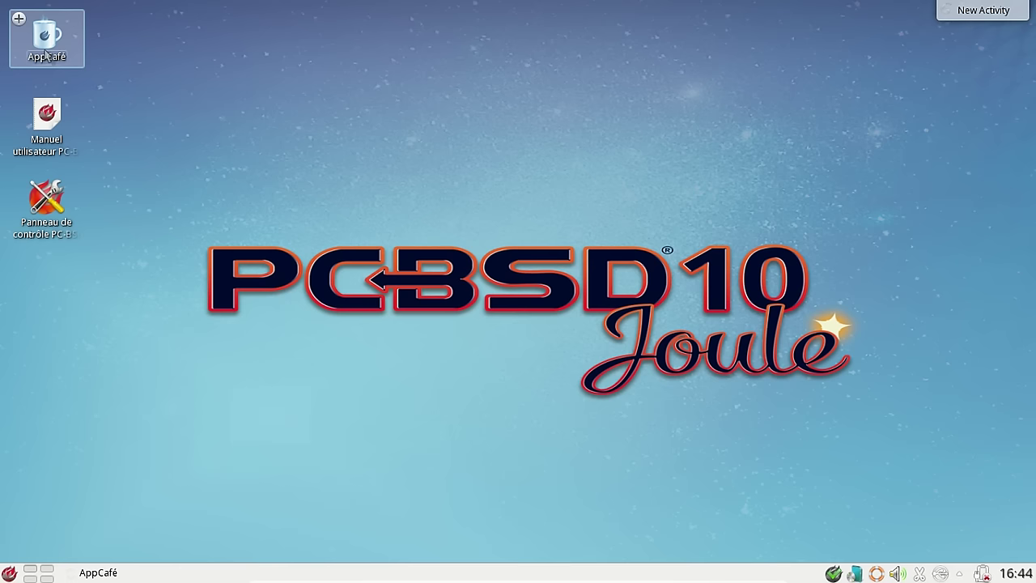
{"action": "type", "text": "********"}
{"action": "key", "text": "Return"}
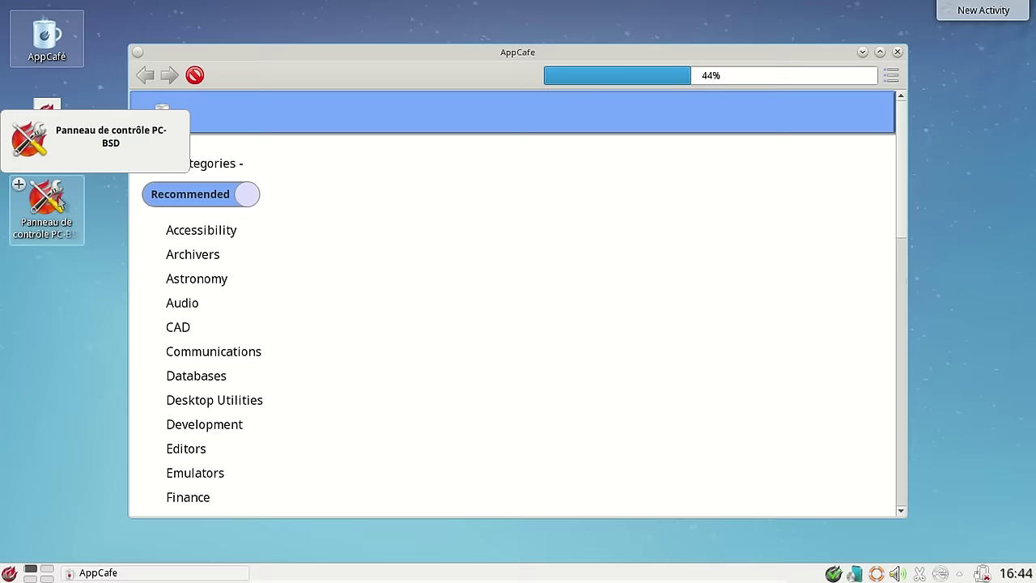
Step: Open the PC-BSD control panel and look through its software, system, hardware, network, desktop and tool categories
{"action": "left_click", "coordinate": [58, 203]}
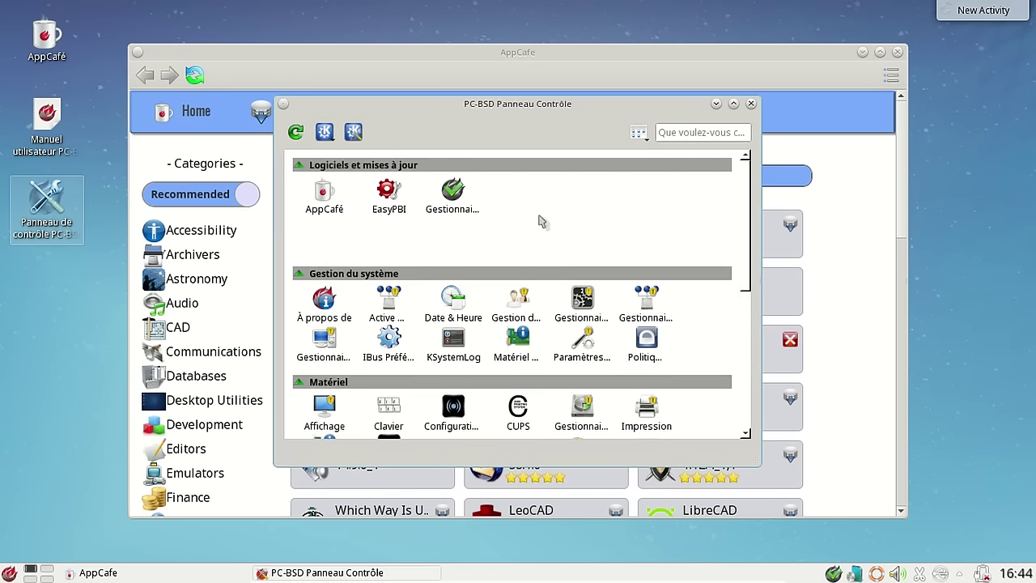
{"action": "scroll", "coordinate": [540, 220], "scroll_direction": "down", "scroll_amount": 3}
{"action": "scroll", "coordinate": [540, 220], "scroll_direction": "down", "scroll_amount": 3}
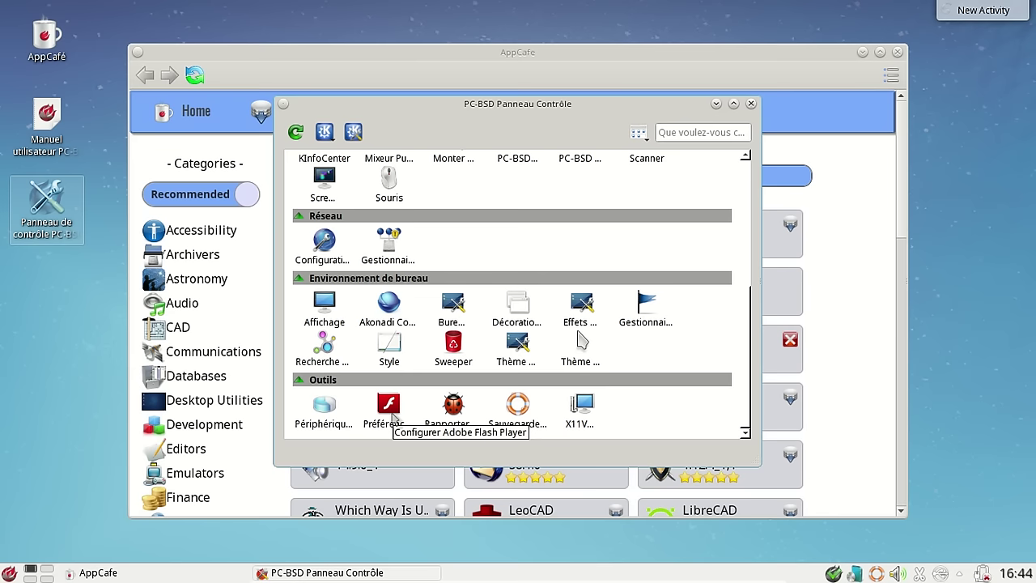
{"action": "left_click", "coordinate": [746, 184]}
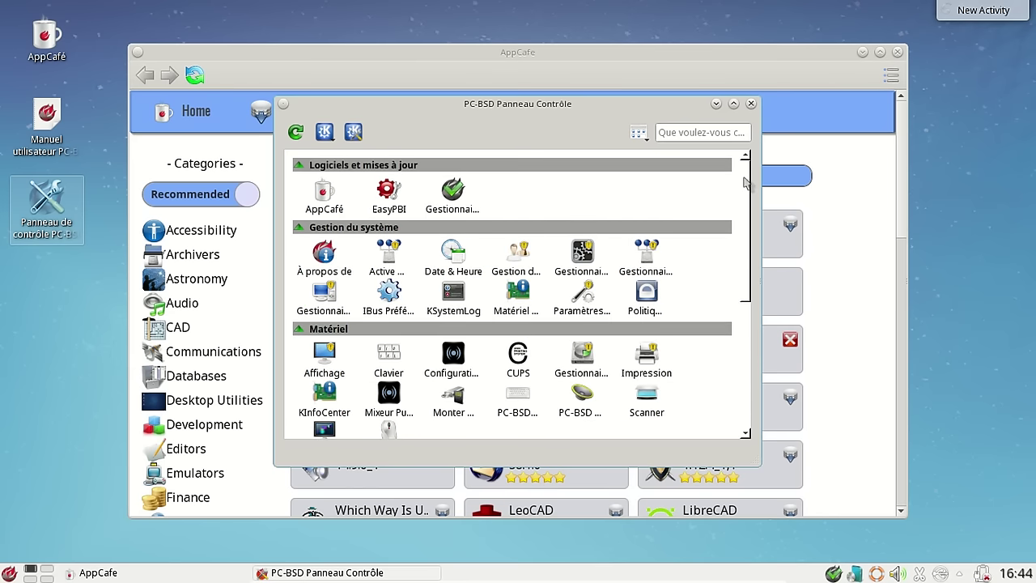
Step: View the PC-BSD About information from the control panel, and close both windows
{"action": "left_click", "coordinate": [328, 257]}
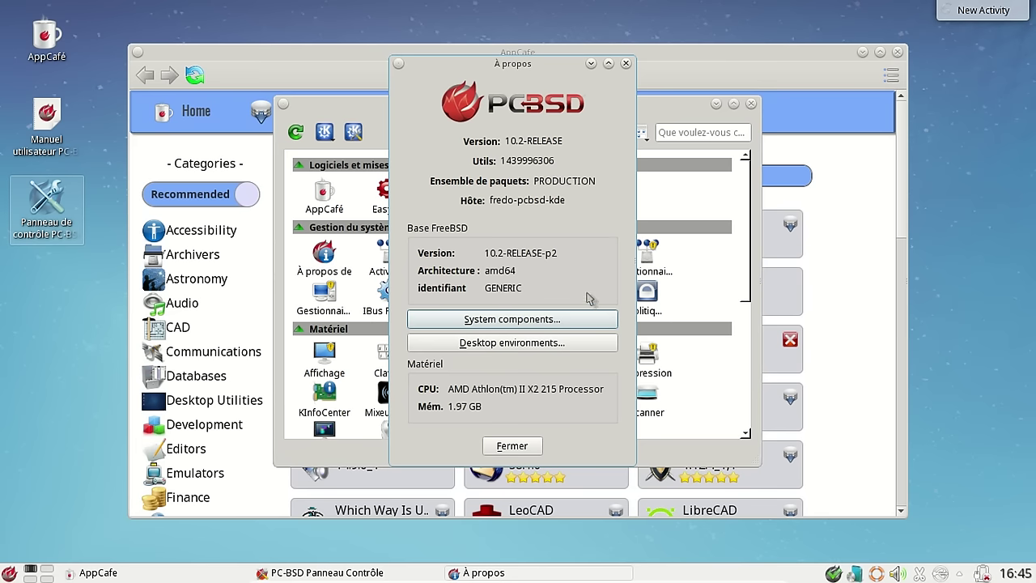
{"action": "left_click", "coordinate": [626, 63]}
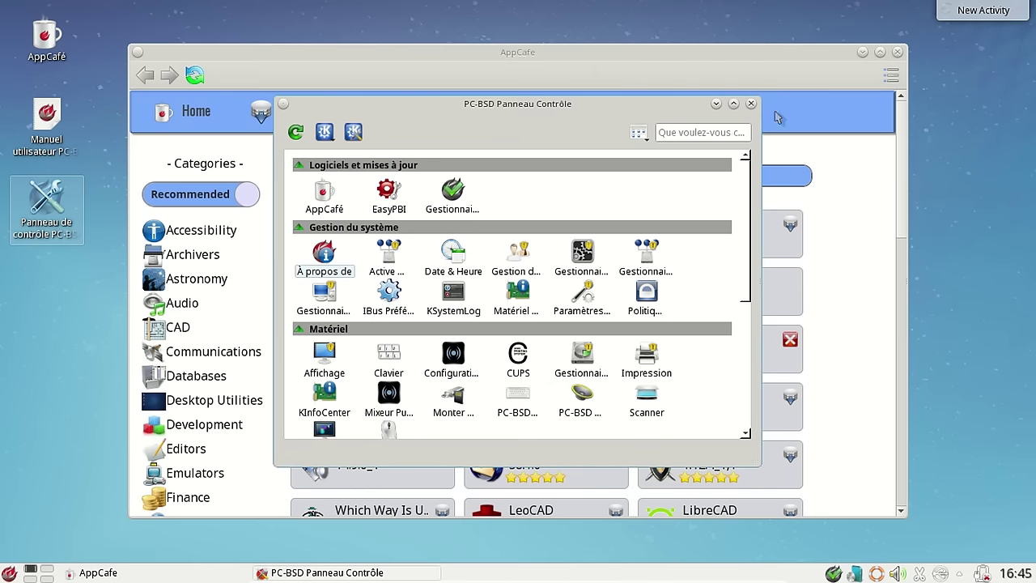
{"action": "left_click", "coordinate": [751, 105]}
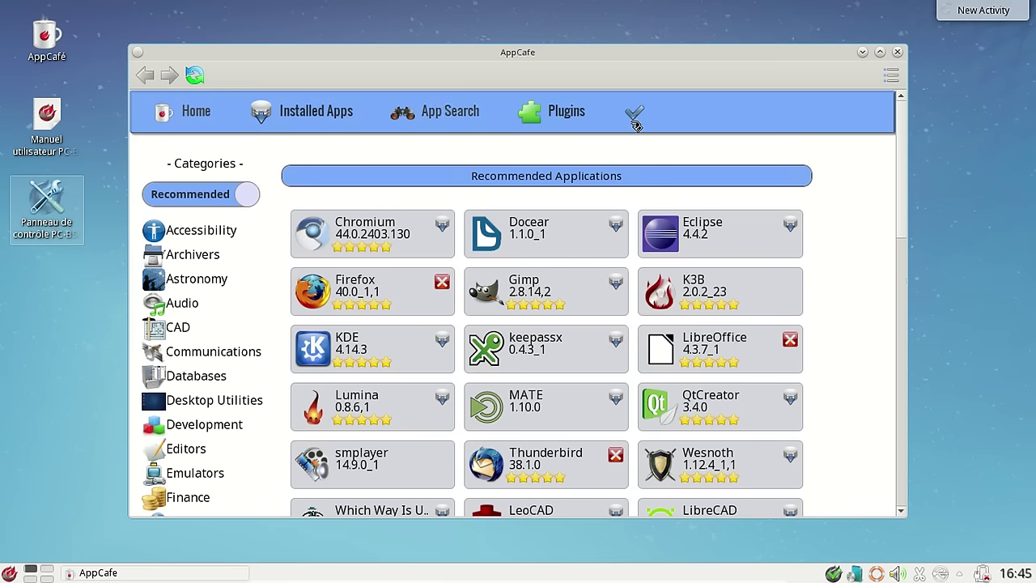
Step: Search the AppCafé packages for "libreoffice"
{"action": "left_click", "coordinate": [457, 116]}
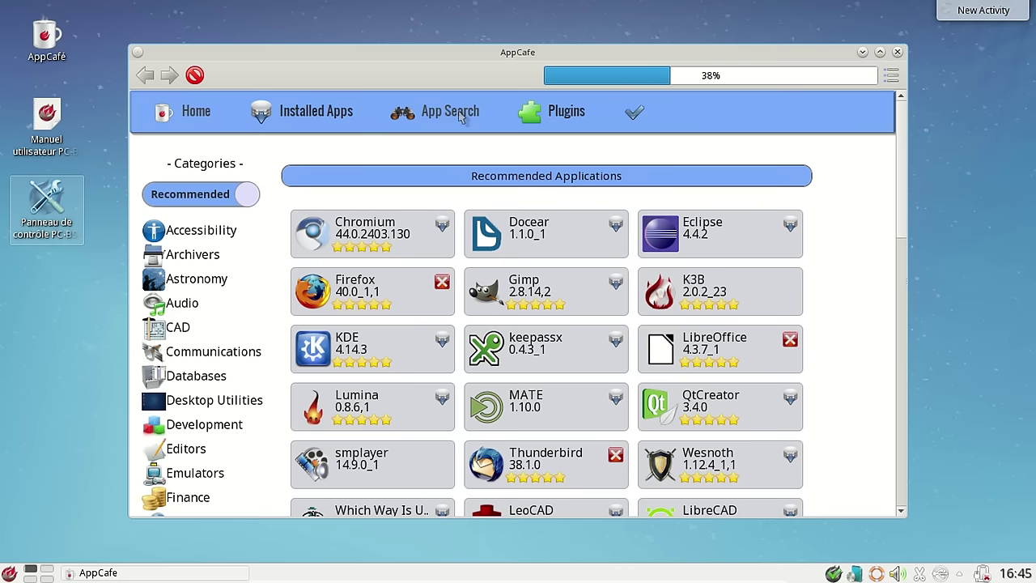
{"action": "left_click", "coordinate": [361, 234]}
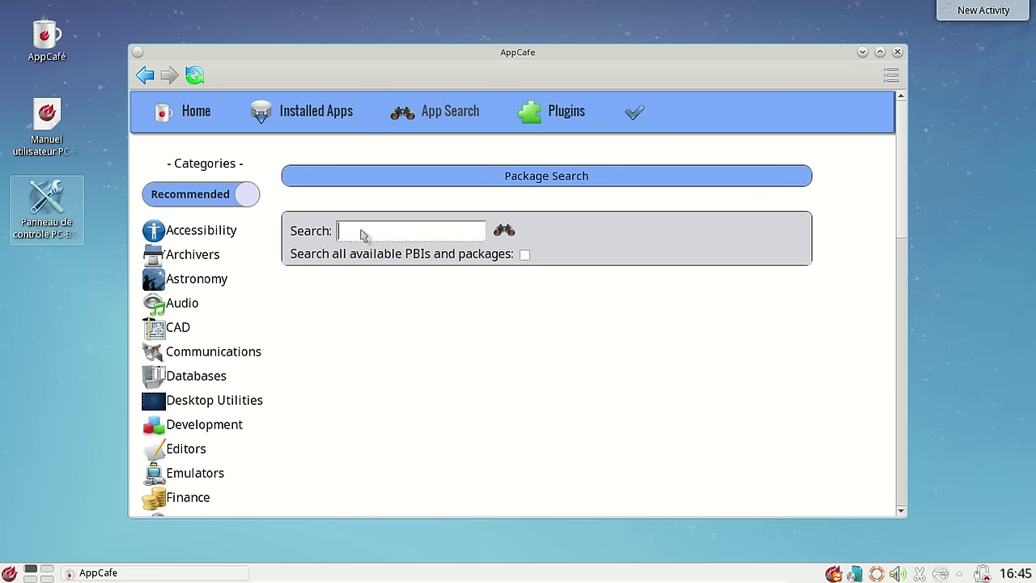
{"action": "type", "text": "libreoffice"}
{"action": "key", "text": "Return"}
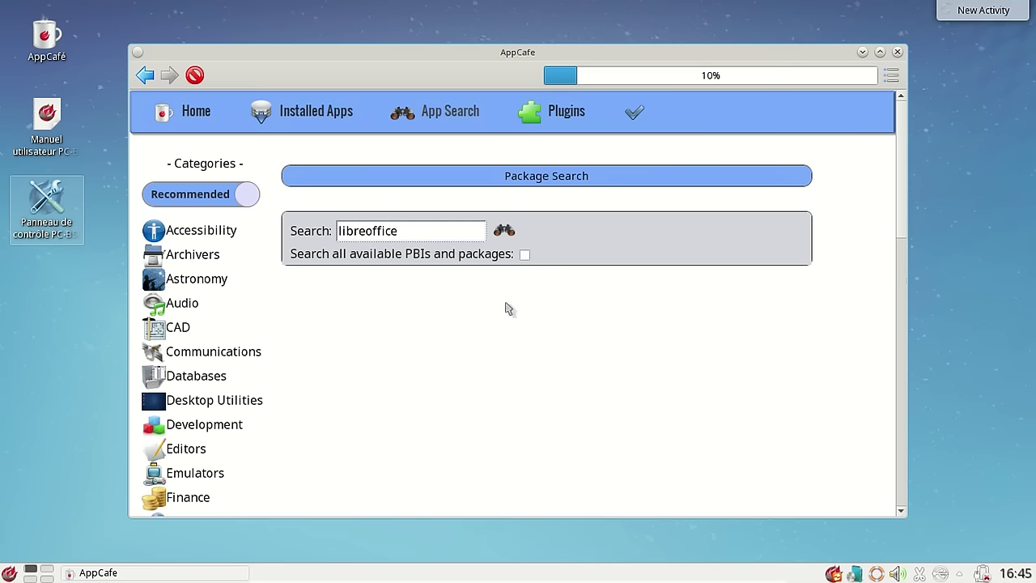
Step: Extend the package search to all available PBIs and packages, and search for "libreoffice" again
{"action": "left_click", "coordinate": [525, 268]}
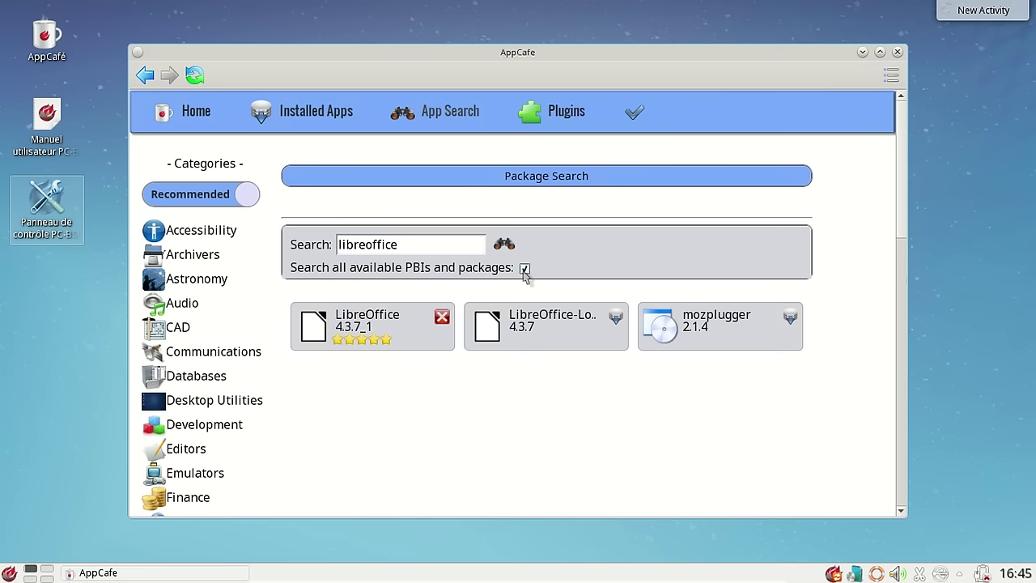
{"action": "left_click", "coordinate": [448, 248]}
{"action": "left_click", "coordinate": [504, 245]}
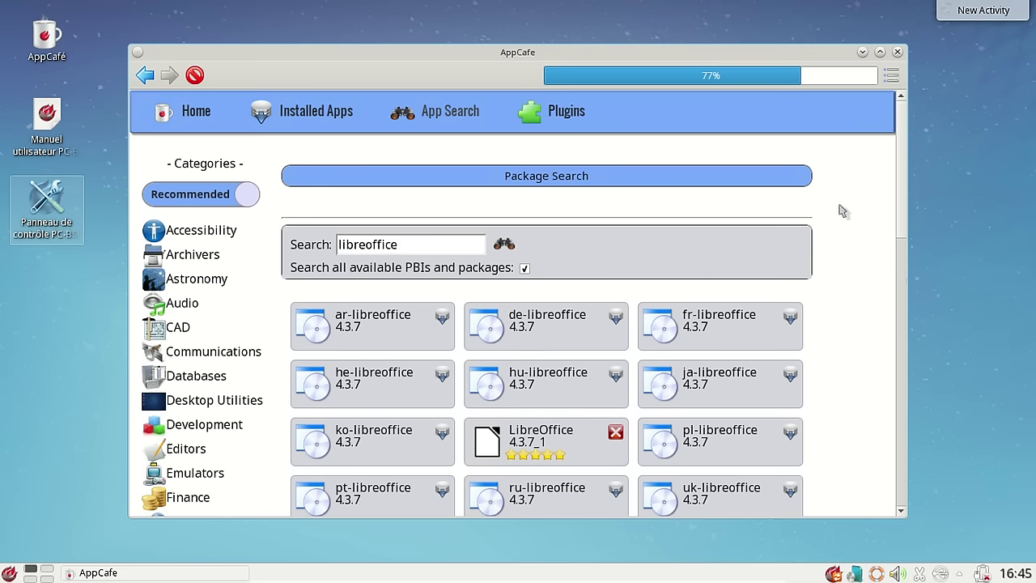
Step: Install the fr-libreoffice package, confirm the installation, and close AppCafé once it is finished
{"action": "left_click", "coordinate": [718, 325]}
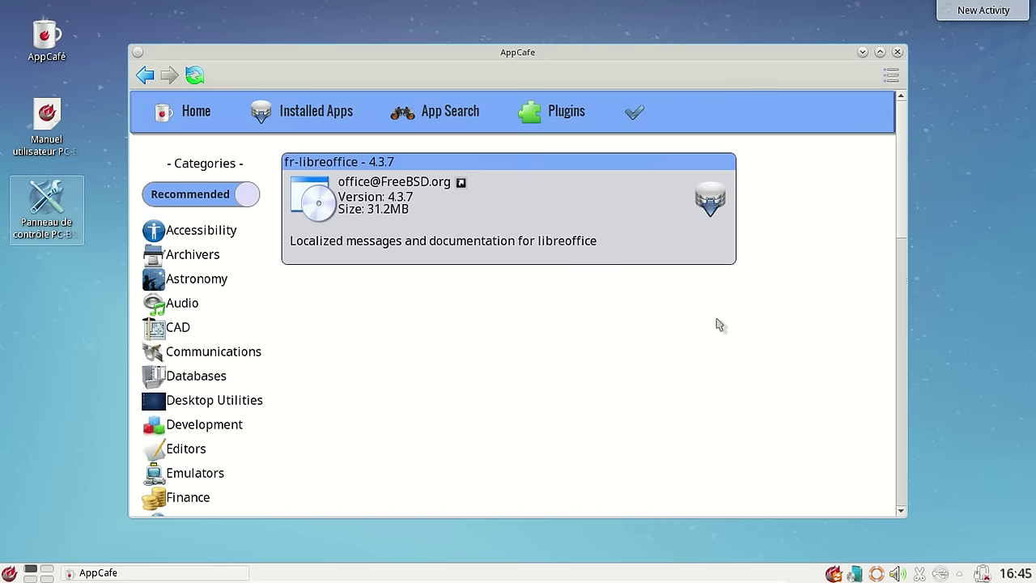
{"action": "left_click", "coordinate": [713, 202]}
{"action": "left_click", "coordinate": [533, 301]}
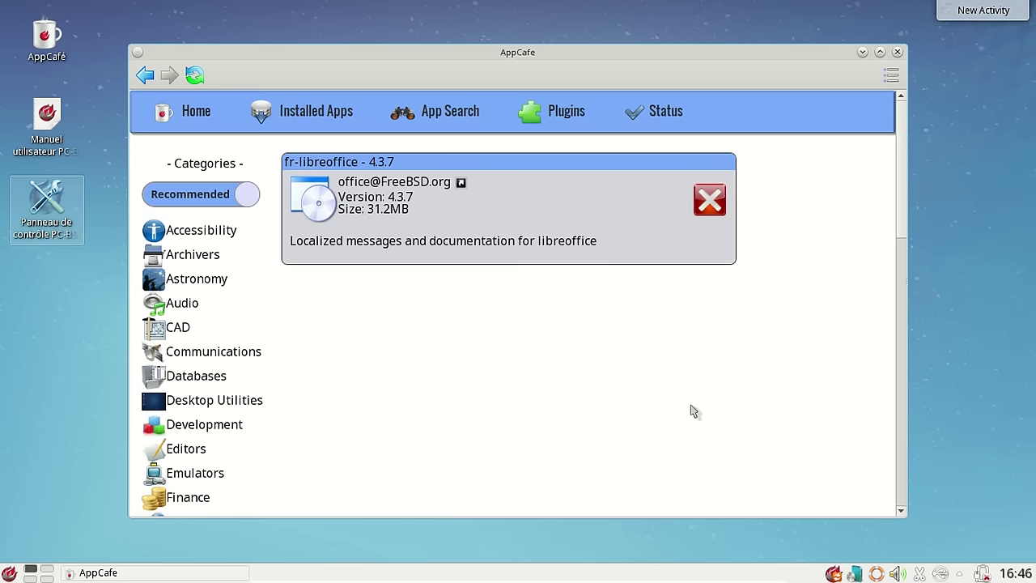
{"action": "left_click", "coordinate": [836, 576]}
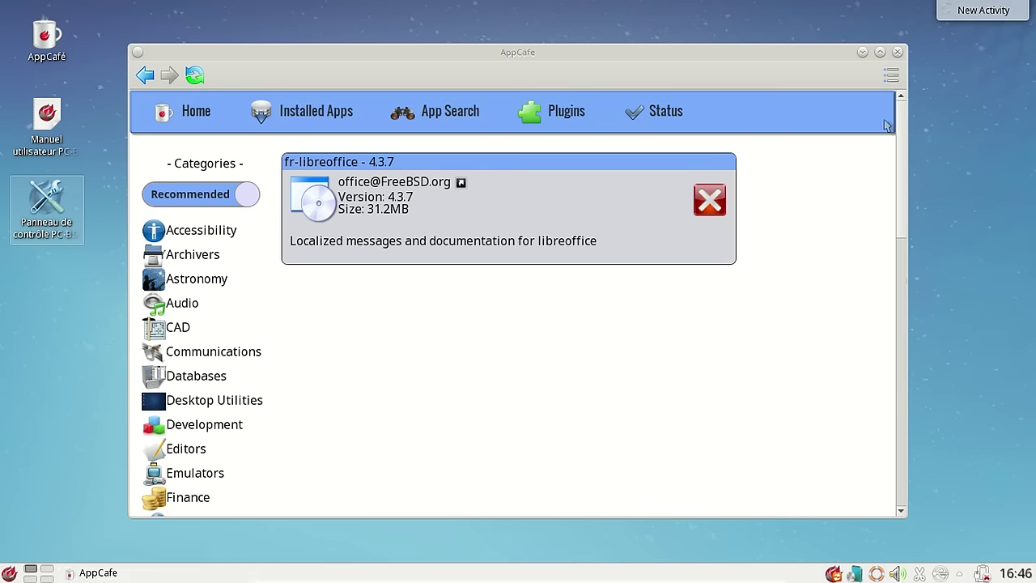
{"action": "left_click", "coordinate": [897, 52]}
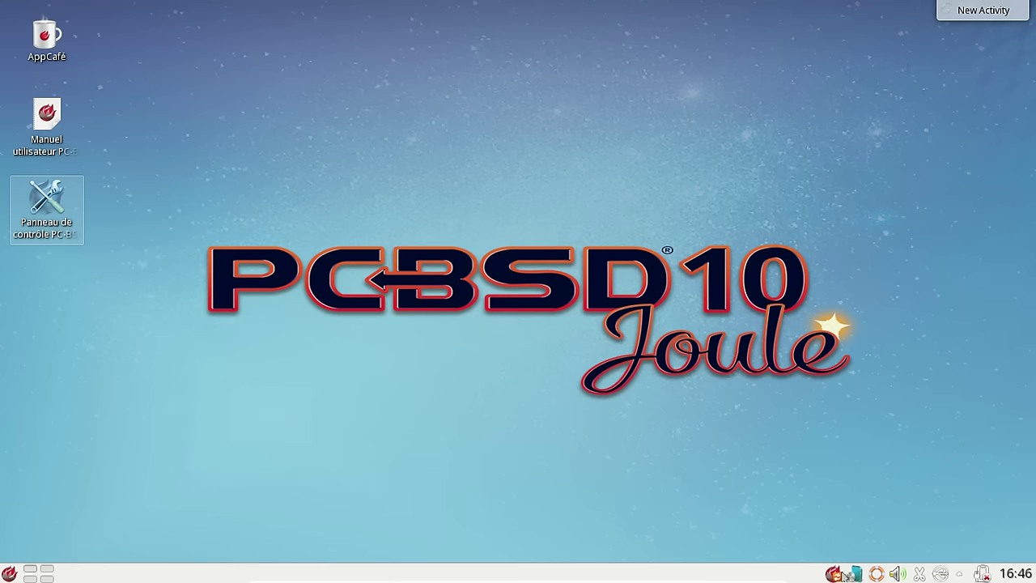
Step: Launch the PC-BSD Update Manager from the system update notifier and authorize it with the account password
{"action": "right_click", "coordinate": [833, 574]}
{"action": "left_click", "coordinate": [857, 411]}
{"action": "type", "text": "********"}
{"action": "key", "text": "Return"}
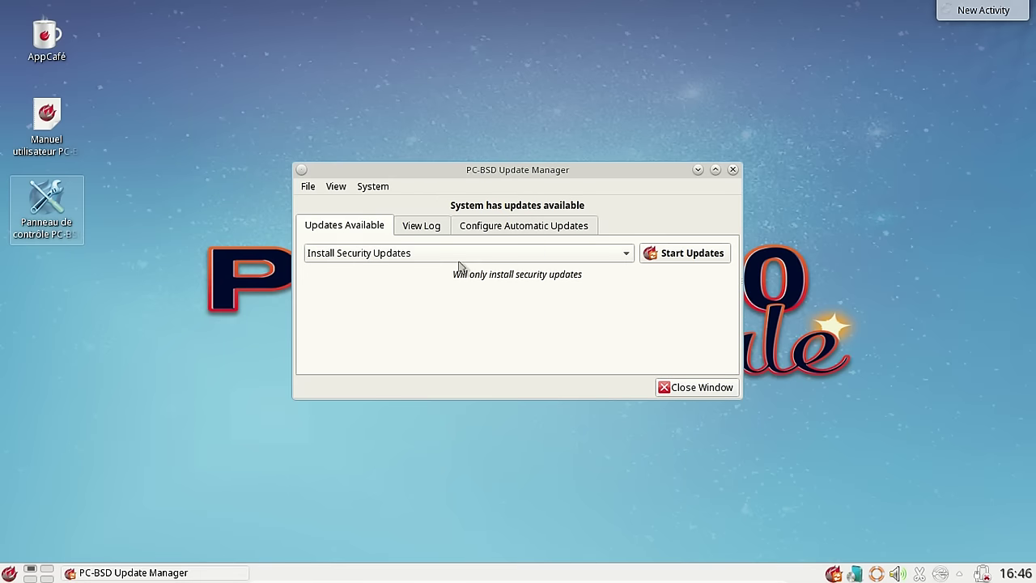
Step: Check the update log and the automatic update settings, and return to the available updates
{"action": "left_click", "coordinate": [423, 230]}
{"action": "left_click", "coordinate": [483, 232]}
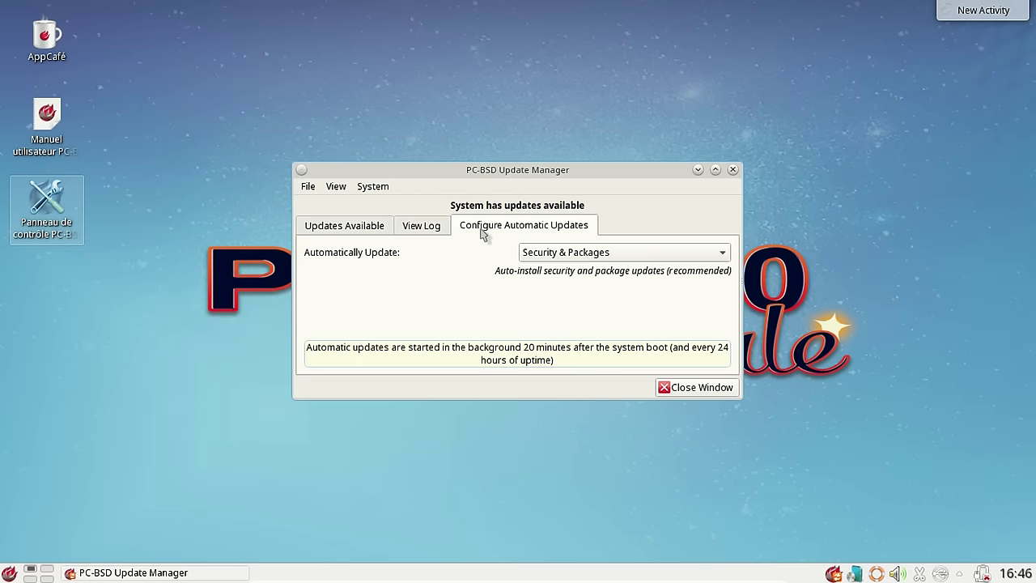
{"action": "left_click", "coordinate": [362, 233]}
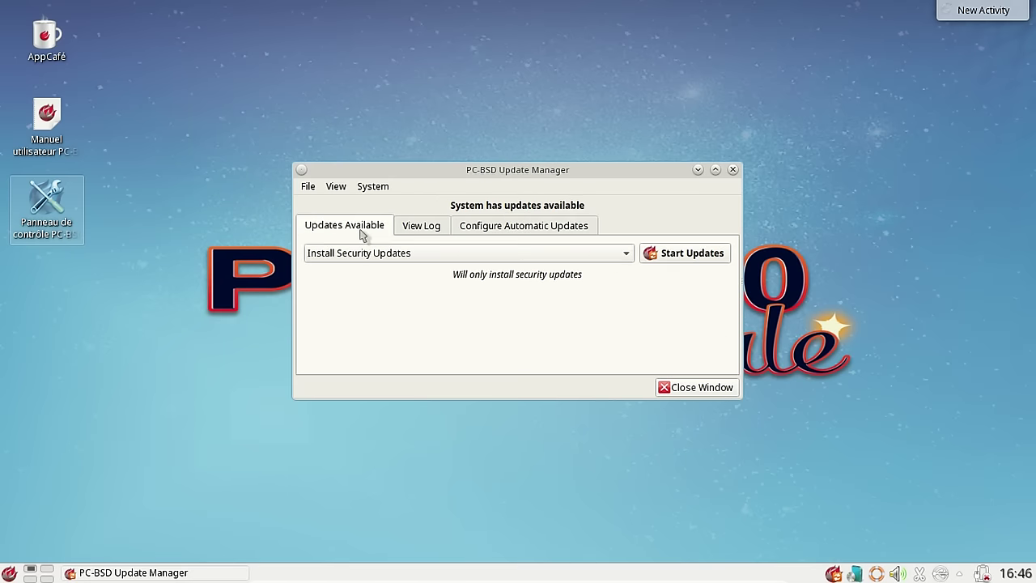
Step: Start the updates with Install Security Updates selected, check the automatic update settings, and return to the log
{"action": "left_click", "coordinate": [526, 257]}
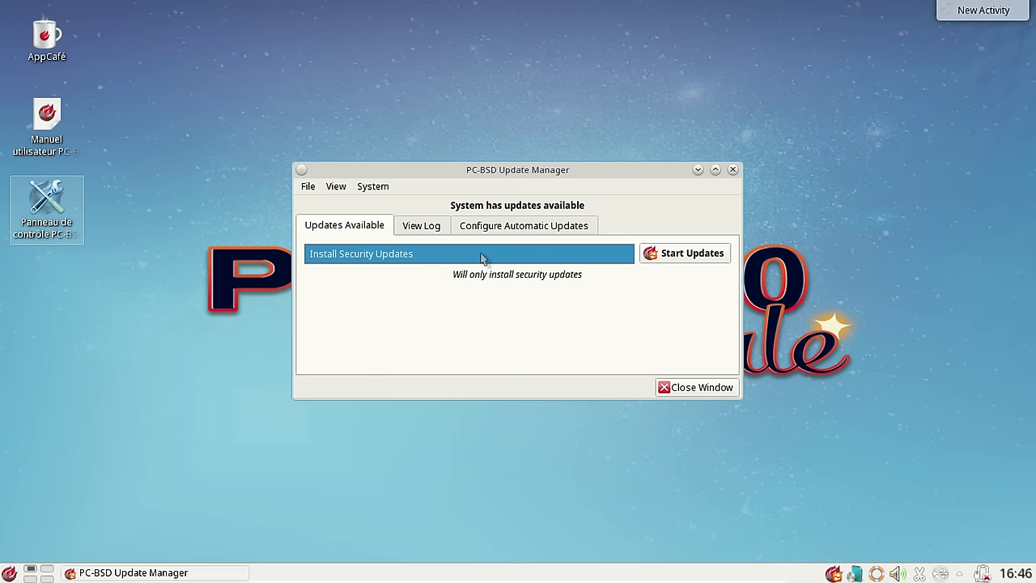
{"action": "left_click", "coordinate": [481, 257]}
{"action": "left_click", "coordinate": [688, 253]}
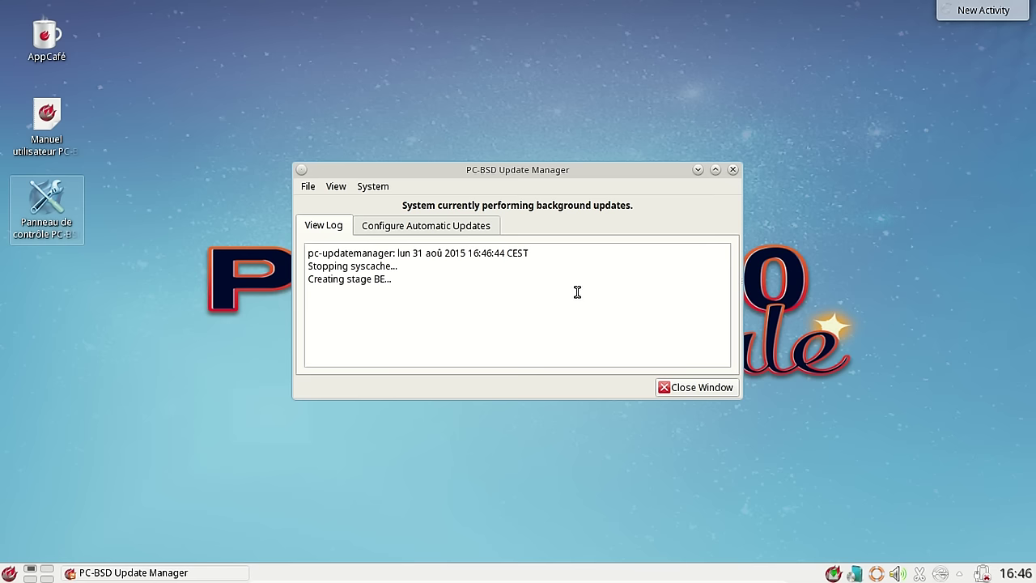
{"action": "left_click", "coordinate": [455, 230]}
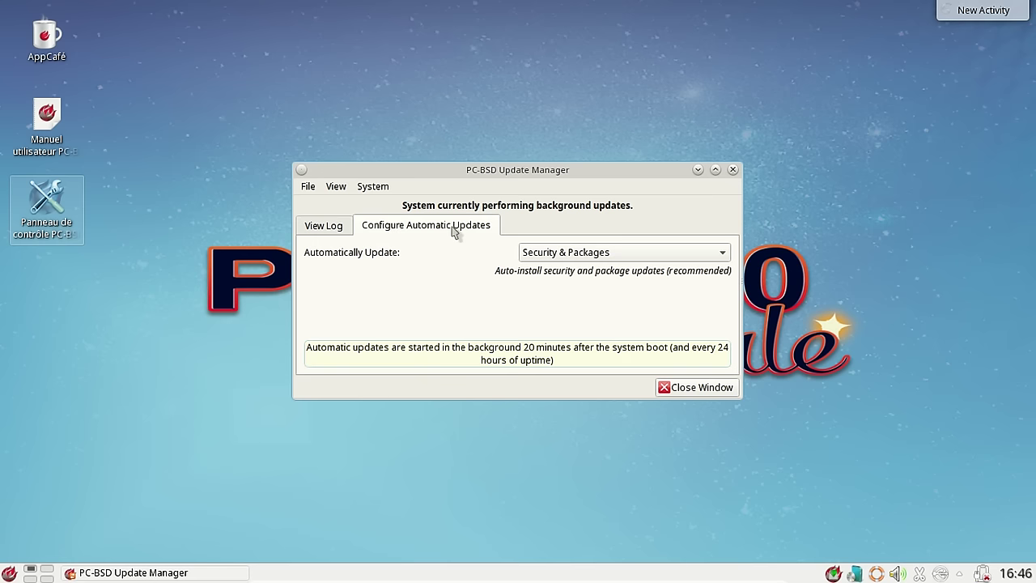
{"action": "left_click", "coordinate": [343, 230]}
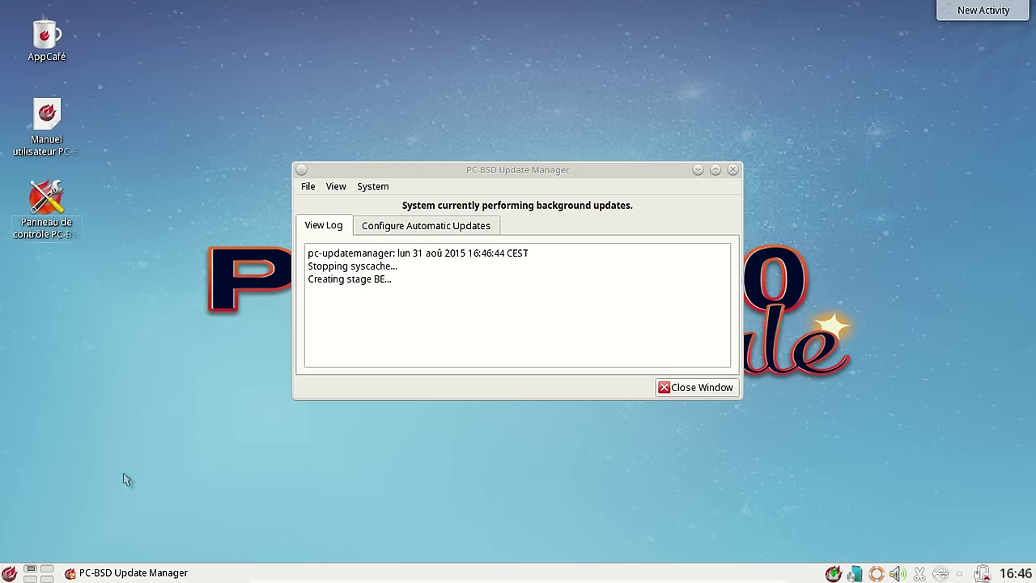
Step: Find LibreOffice Writer by searching for "libre", launch it to view its interface, and close it while keeping the Update Manager in view
{"action": "left_click", "coordinate": [10, 573]}
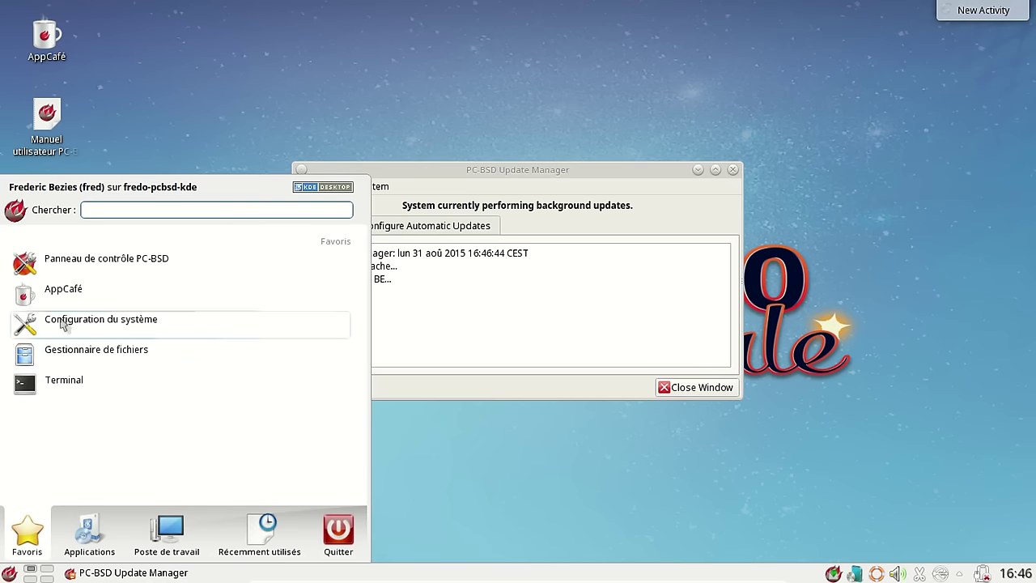
{"action": "type", "text": "libre"}
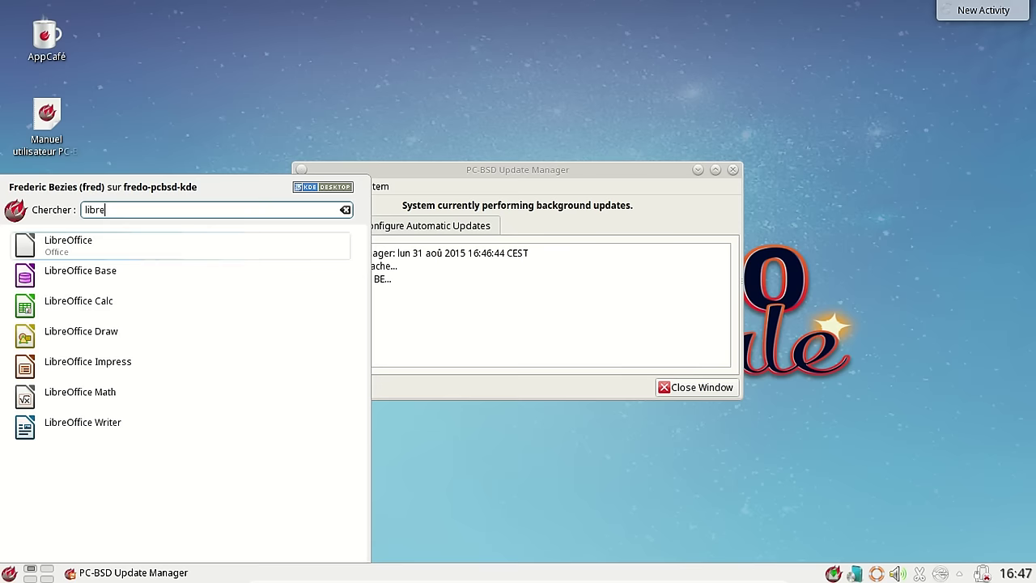
{"action": "key", "text": "Down"}
{"action": "key", "text": "Down"}
{"action": "key", "text": "Down"}
{"action": "key", "text": "Down"}
{"action": "key", "text": "Down"}
{"action": "key", "text": "Down"}
{"action": "key", "text": "Return"}
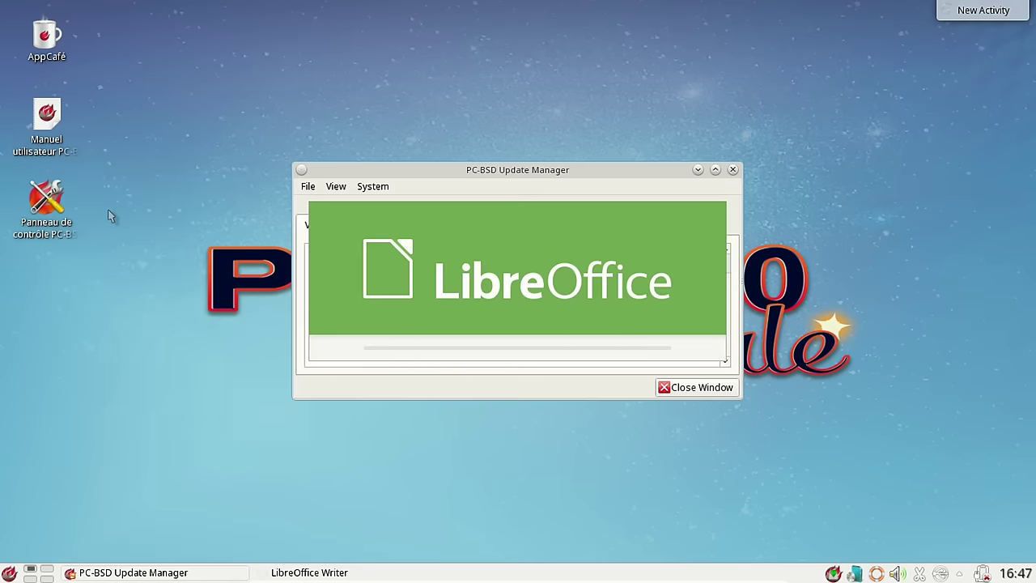
{"action": "left_click_drag", "start_coordinate": [509, 172], "coordinate": [749, 36]}
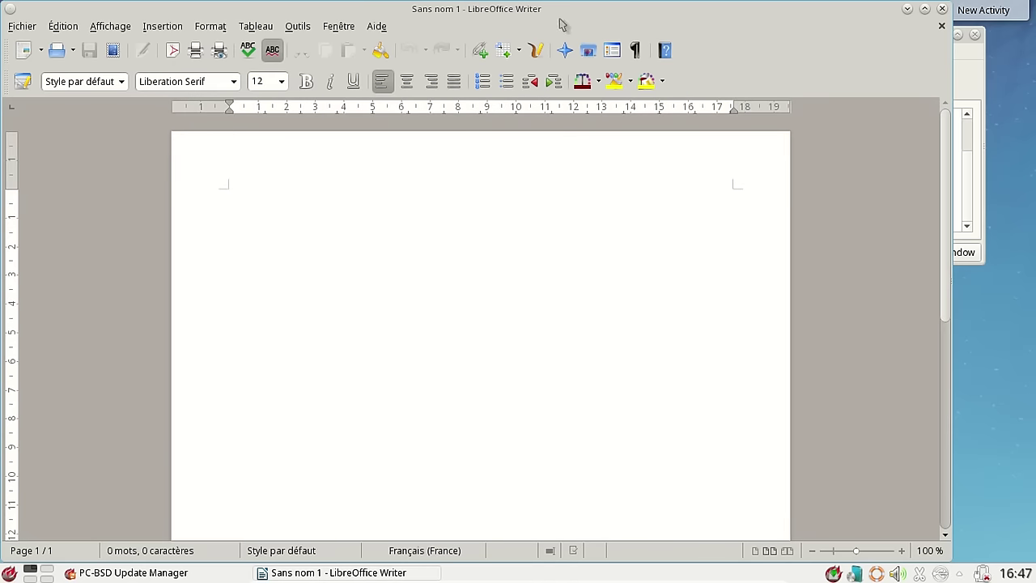
{"action": "left_click", "coordinate": [941, 9]}
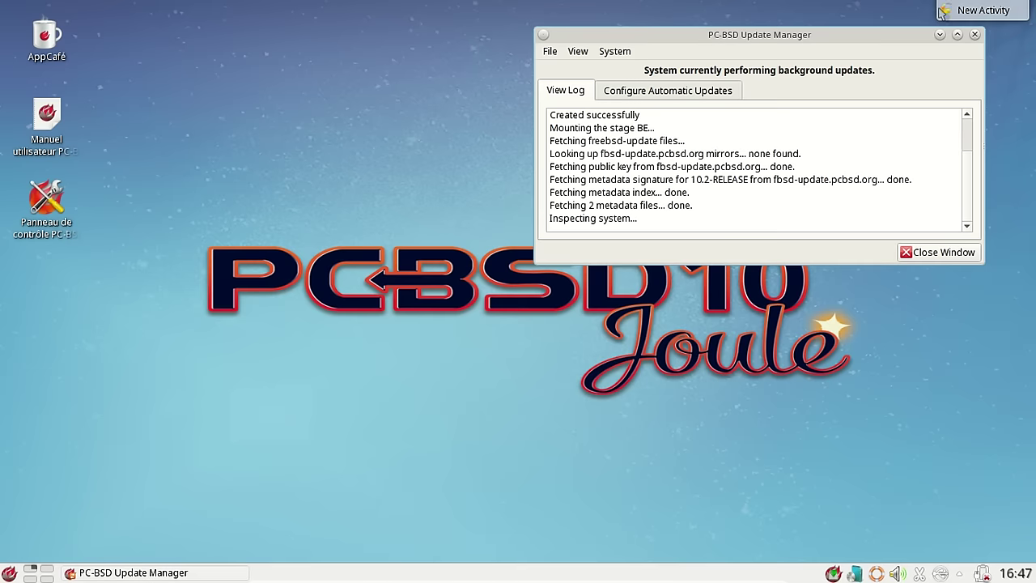
{"action": "left_click_drag", "start_coordinate": [830, 42], "coordinate": [650, 38]}
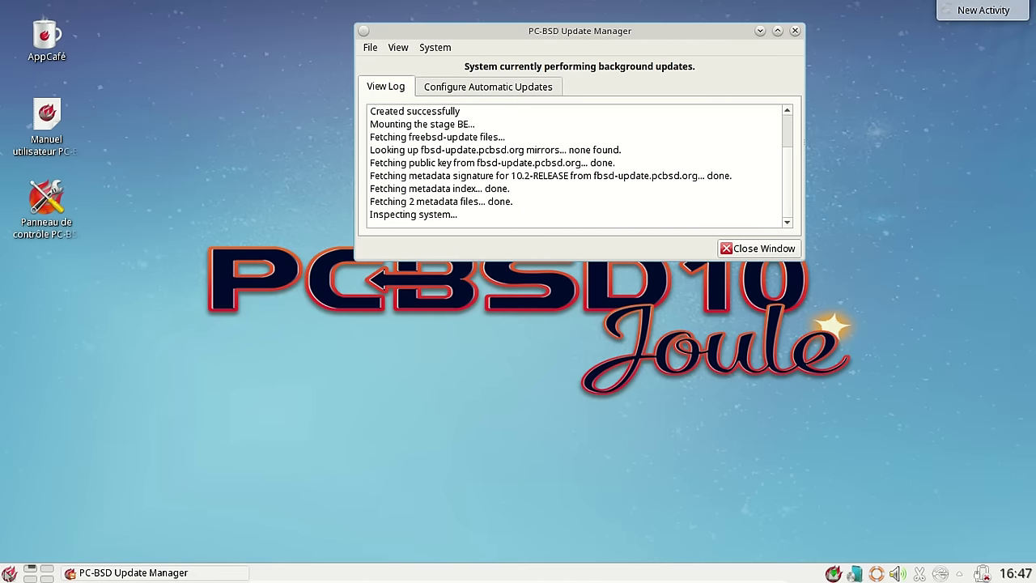
Step: Launch Firefox by searching for "firefox", glance at the update log, and get past the default browser prompt
{"action": "left_click", "coordinate": [8, 573]}
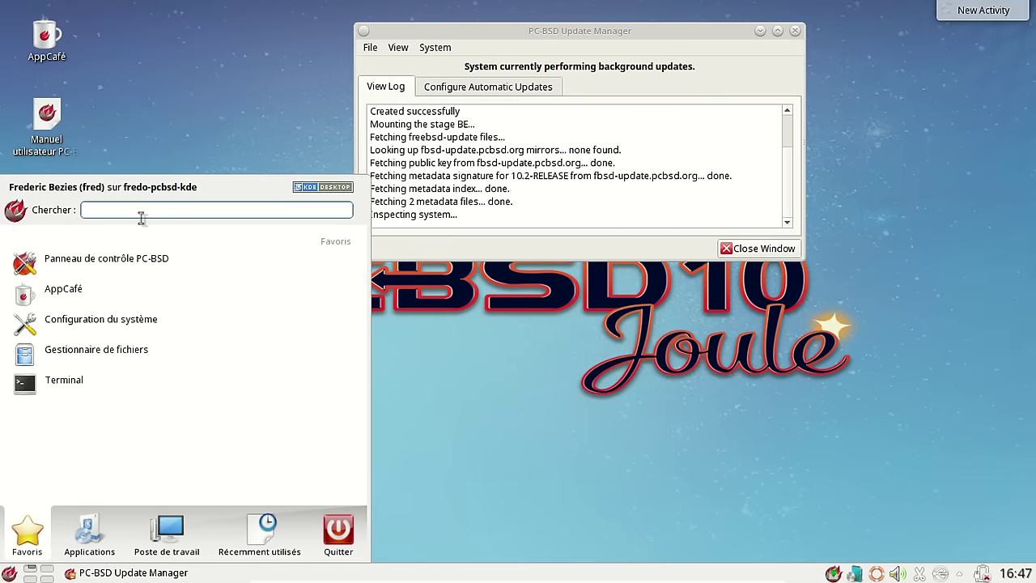
{"action": "type", "text": "firefox"}
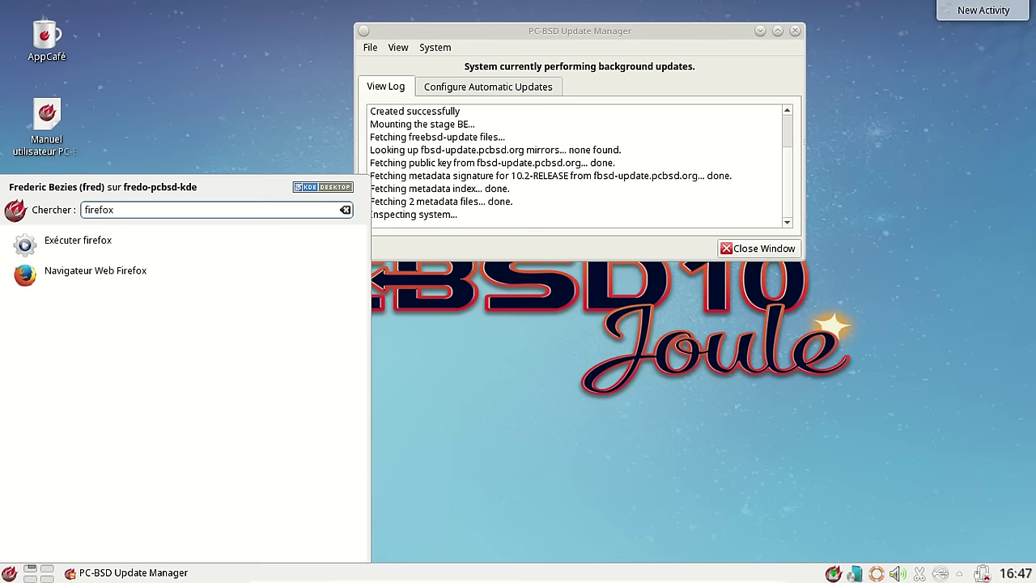
{"action": "key", "text": "Return"}
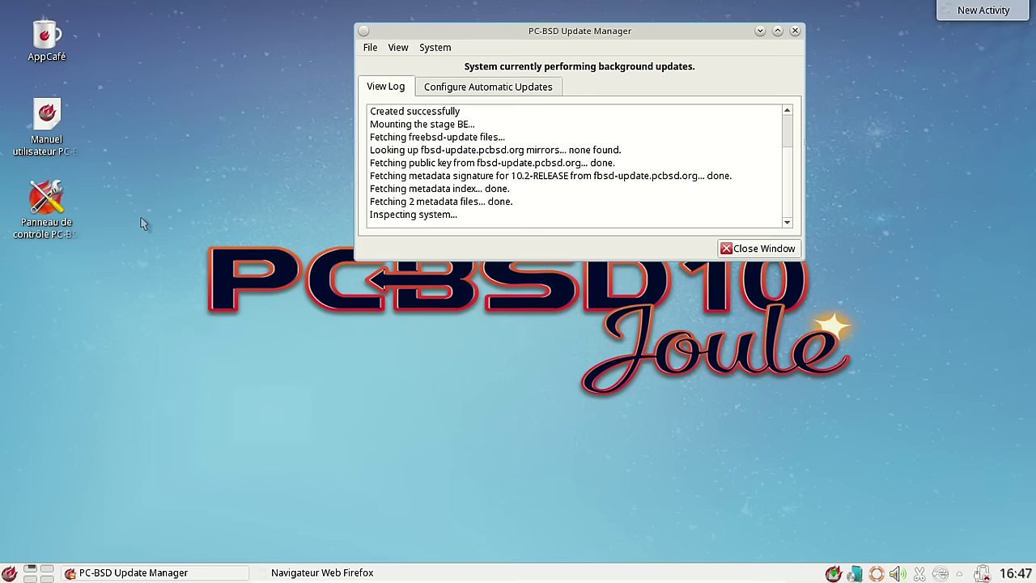
{"action": "mouse_move", "coordinate": [337, 572]}
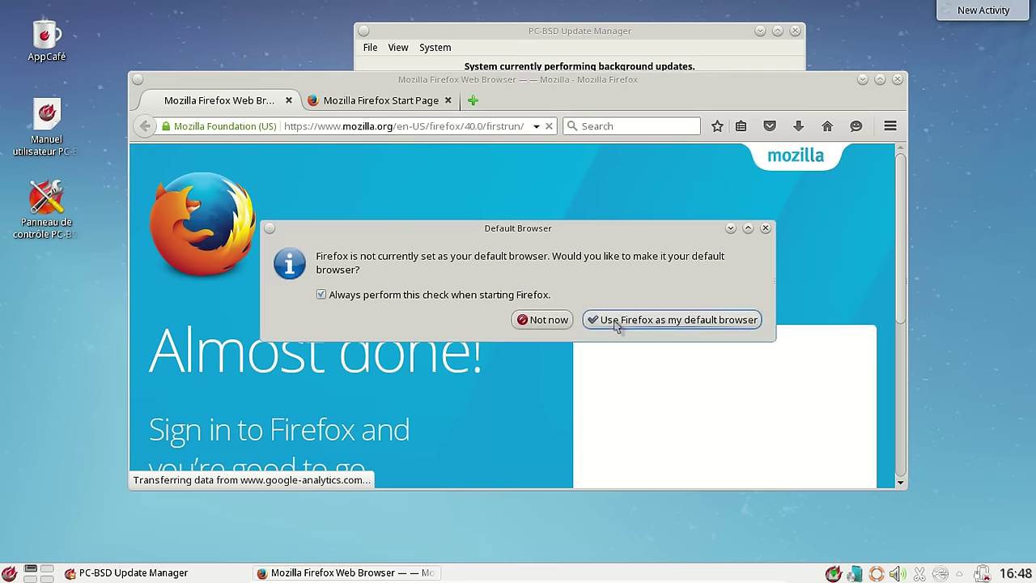
{"action": "left_click", "coordinate": [589, 37]}
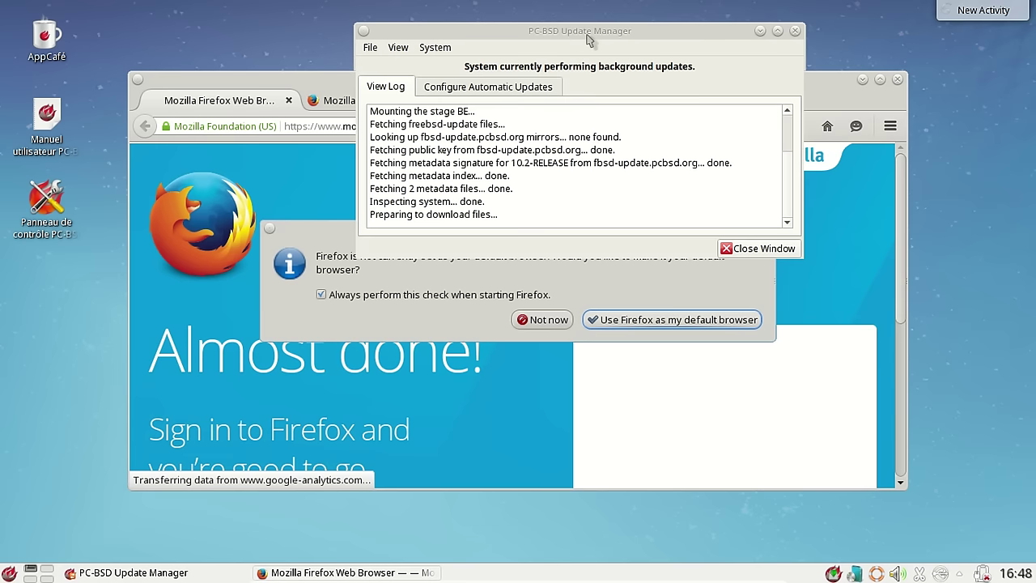
{"action": "left_click", "coordinate": [849, 233]}
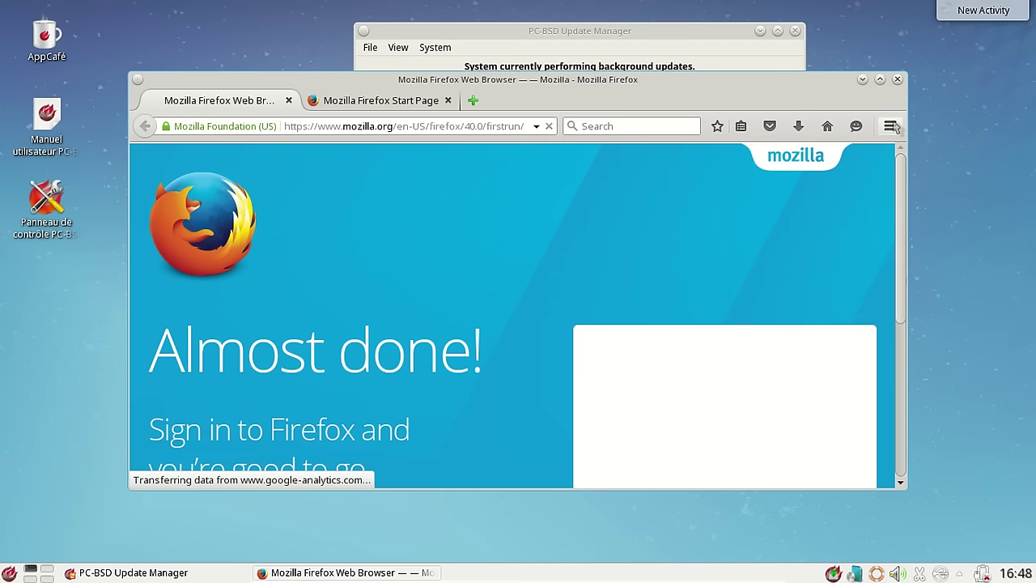
Step: View the Firefox Add-ons Manager, close it, and quit Firefox with all its tabs
{"action": "left_click", "coordinate": [892, 127]}
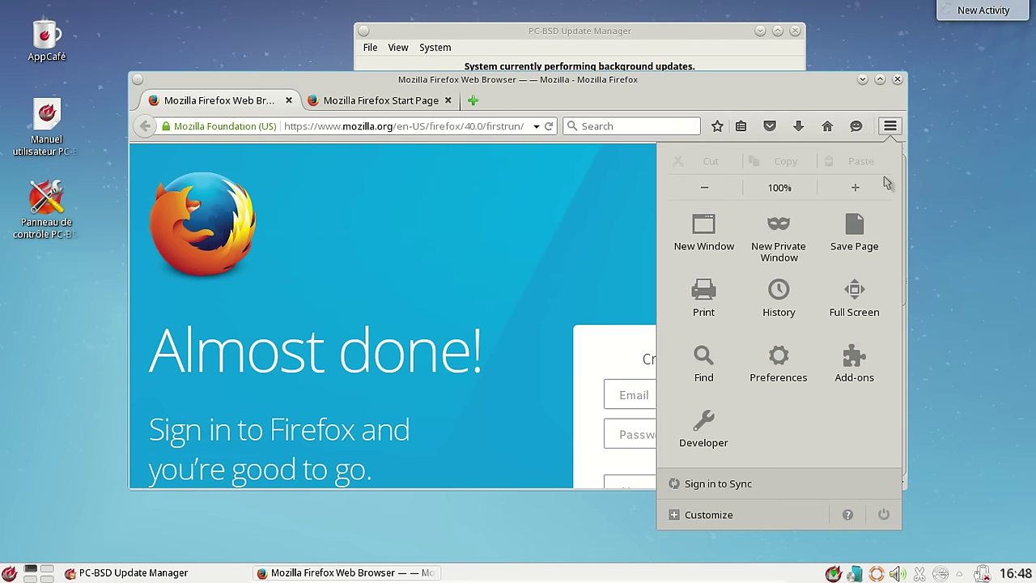
{"action": "left_click", "coordinate": [843, 360]}
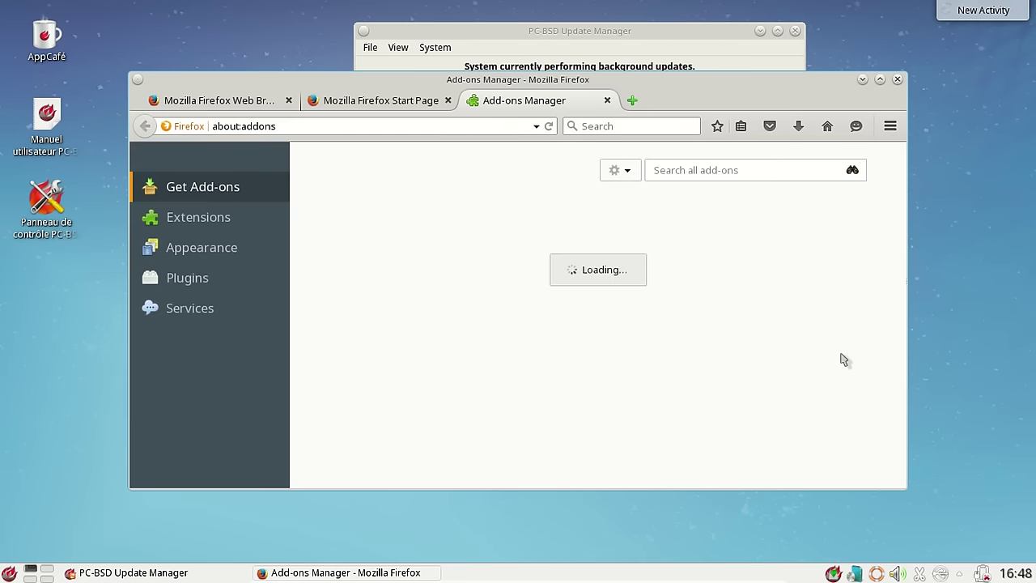
{"action": "left_click", "coordinate": [606, 100]}
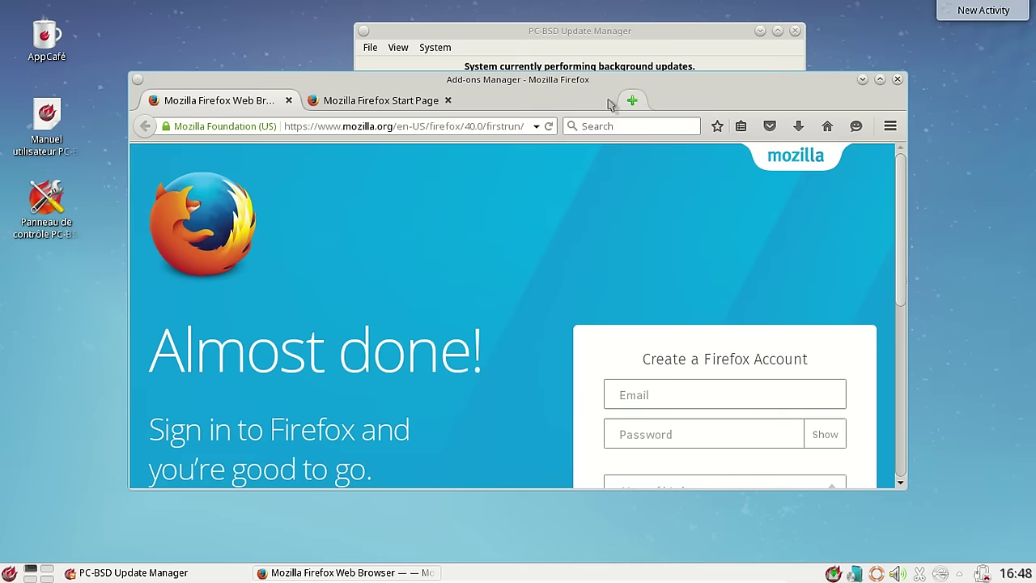
{"action": "left_click", "coordinate": [896, 80]}
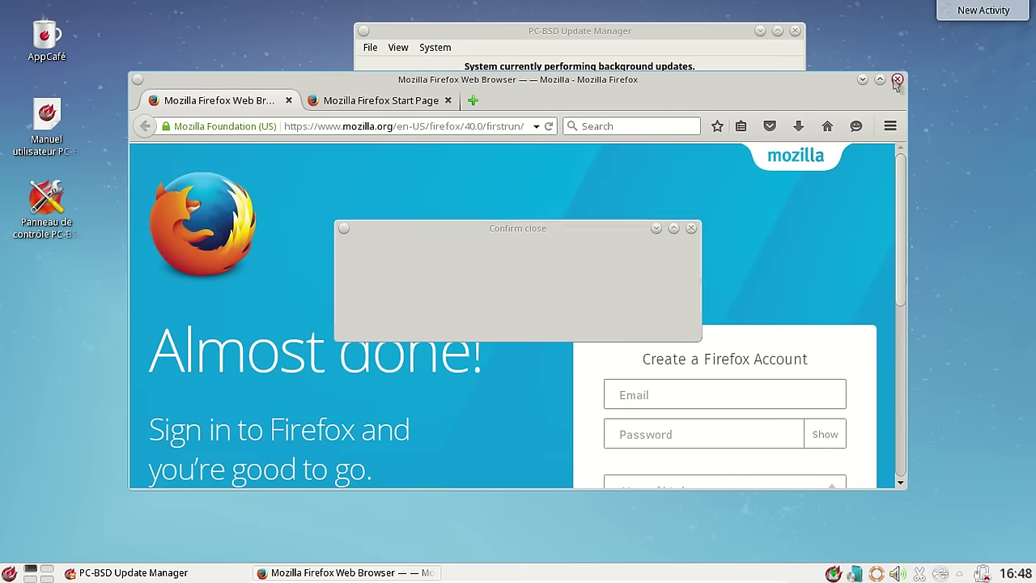
{"action": "left_click", "coordinate": [661, 318]}
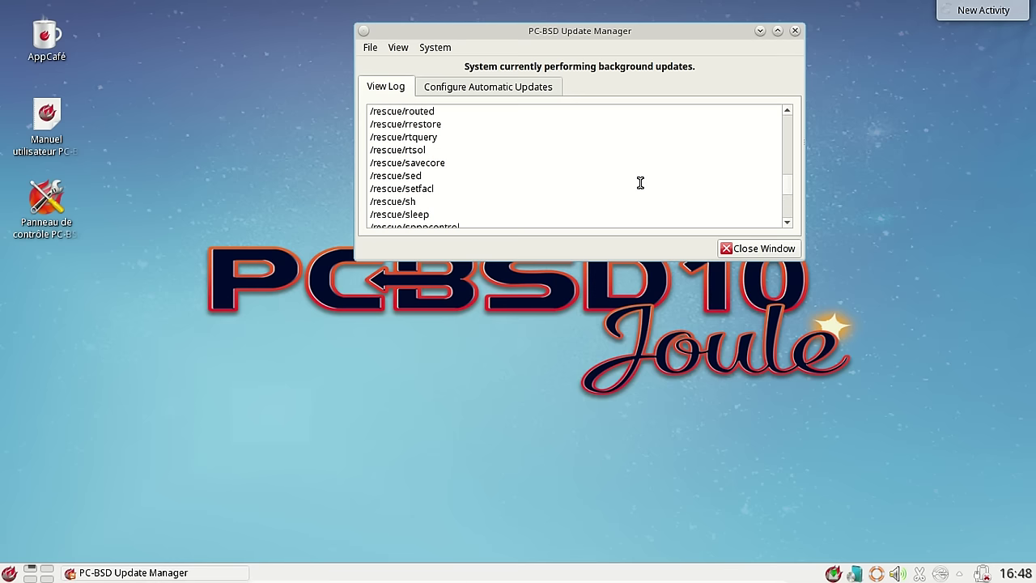
Step: Read through the list of updated files to the end of the update log, and close the Update Manager
{"action": "left_click_drag", "start_coordinate": [788, 185], "coordinate": [790, 136]}
{"action": "scroll", "coordinate": [723, 171], "scroll_direction": "down", "scroll_amount": 3}
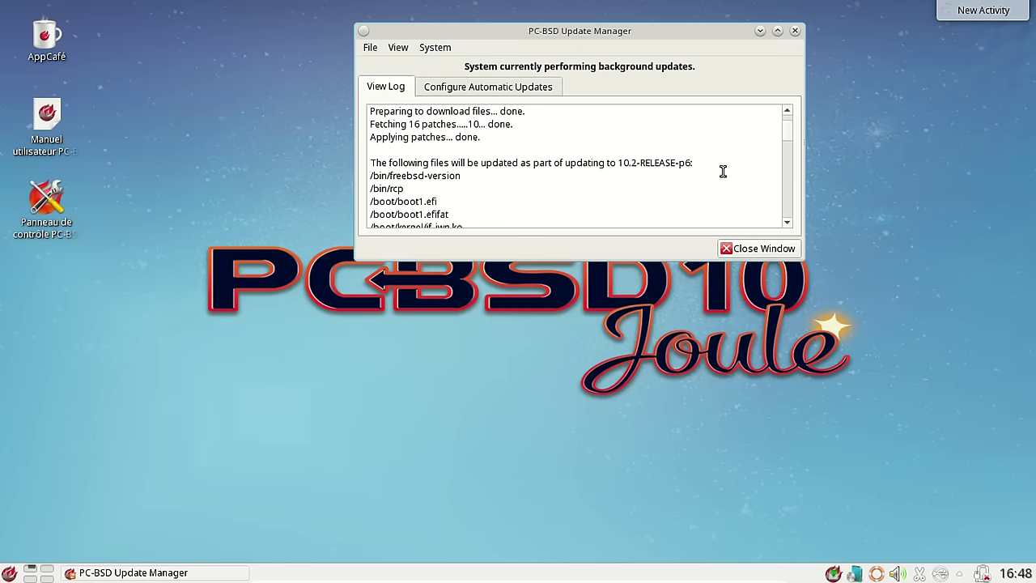
{"action": "scroll", "coordinate": [723, 171], "scroll_direction": "down", "scroll_amount": 10}
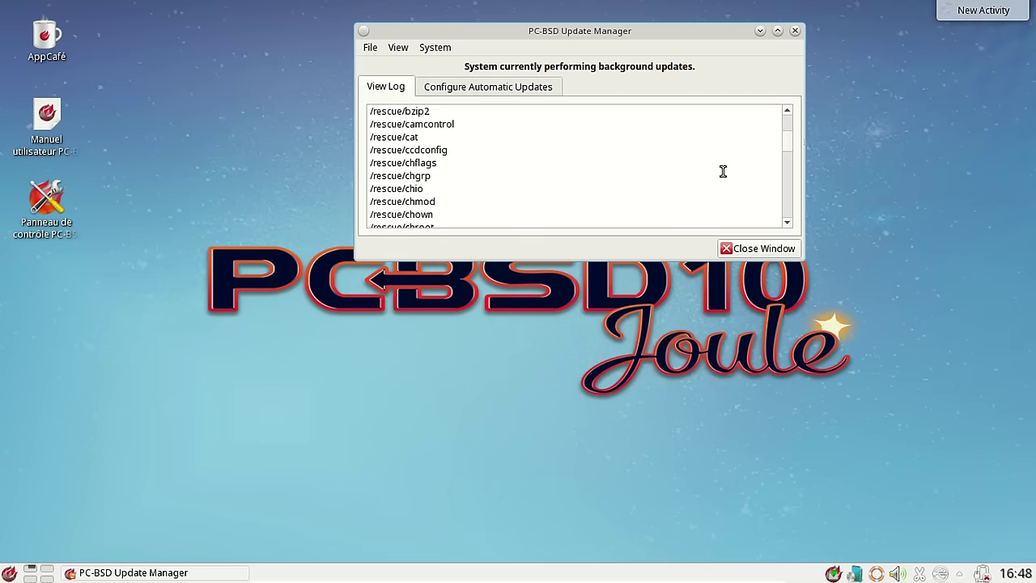
{"action": "left_click_drag", "start_coordinate": [786, 157], "coordinate": [784, 211]}
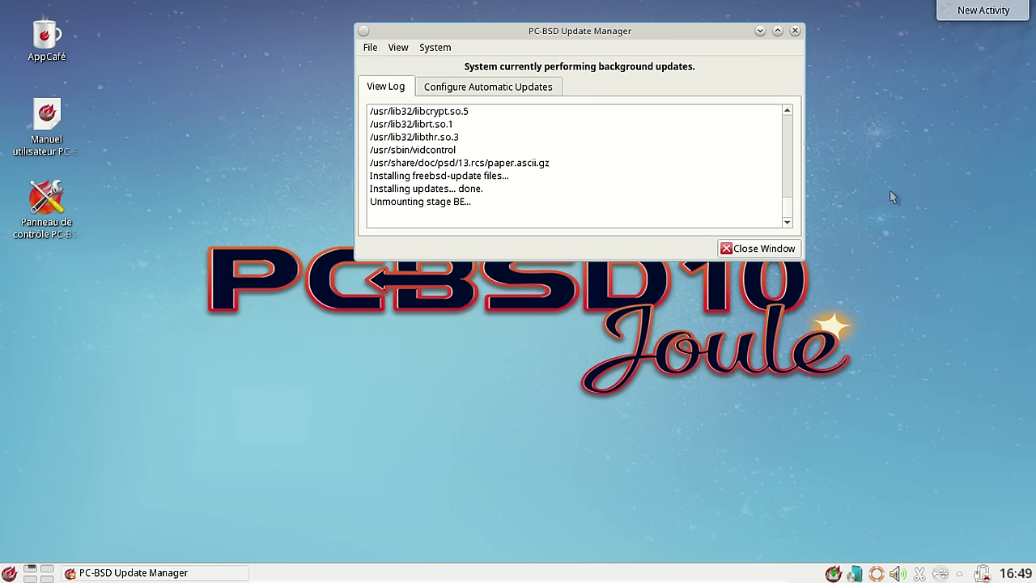
{"action": "left_click", "coordinate": [745, 250]}
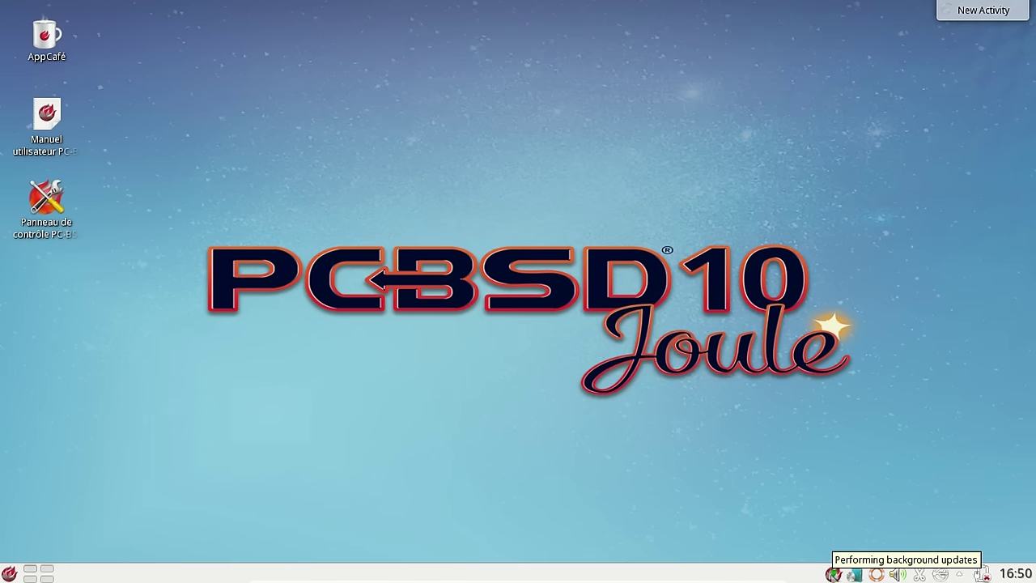
Step: Launch the Update Manager from the system tray updater, enter the account password to authorize it, and reposition its window higher on the desktop
{"action": "right_click", "coordinate": [833, 573]}
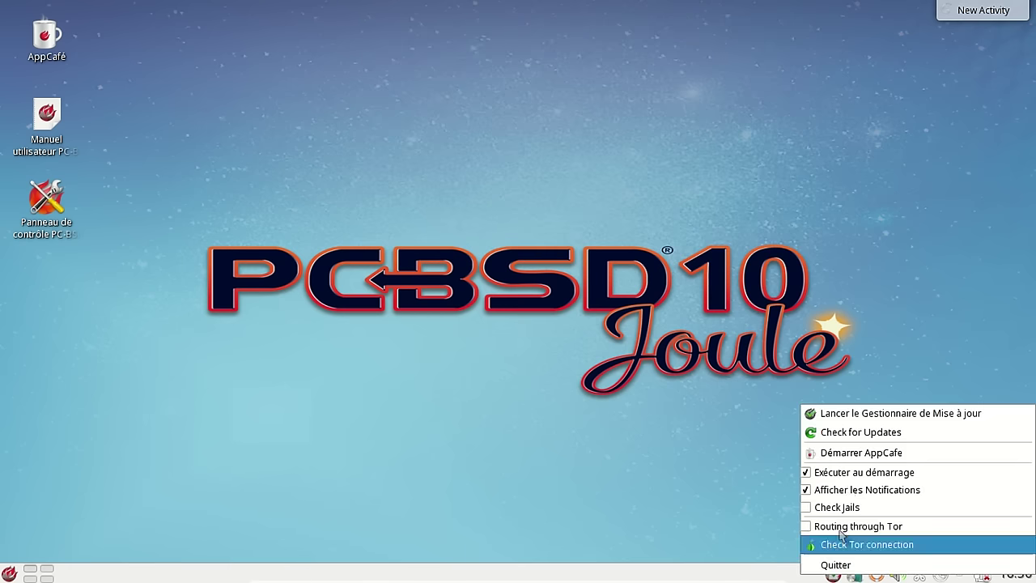
{"action": "left_click", "coordinate": [847, 419]}
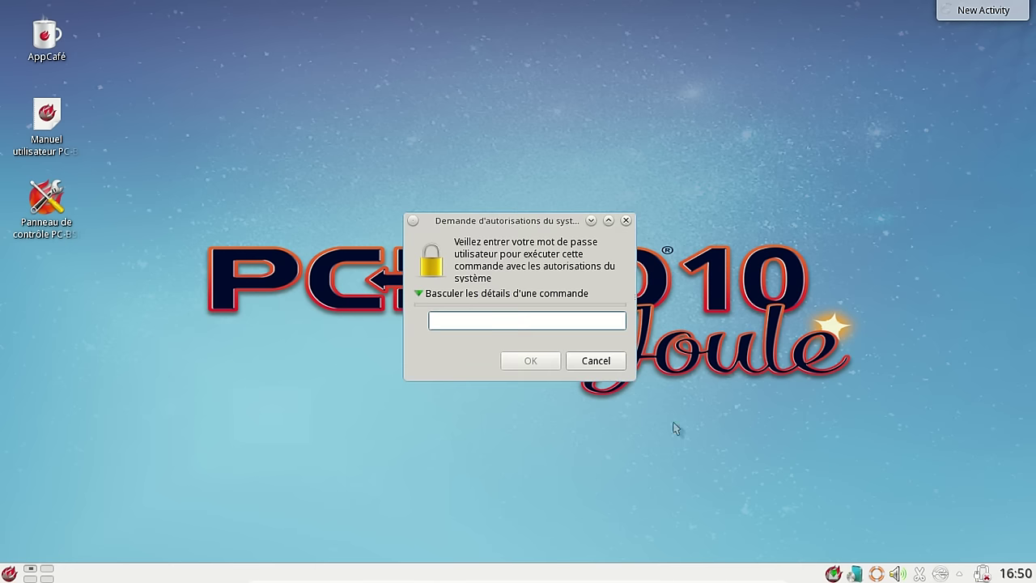
{"action": "type", "text": "********"}
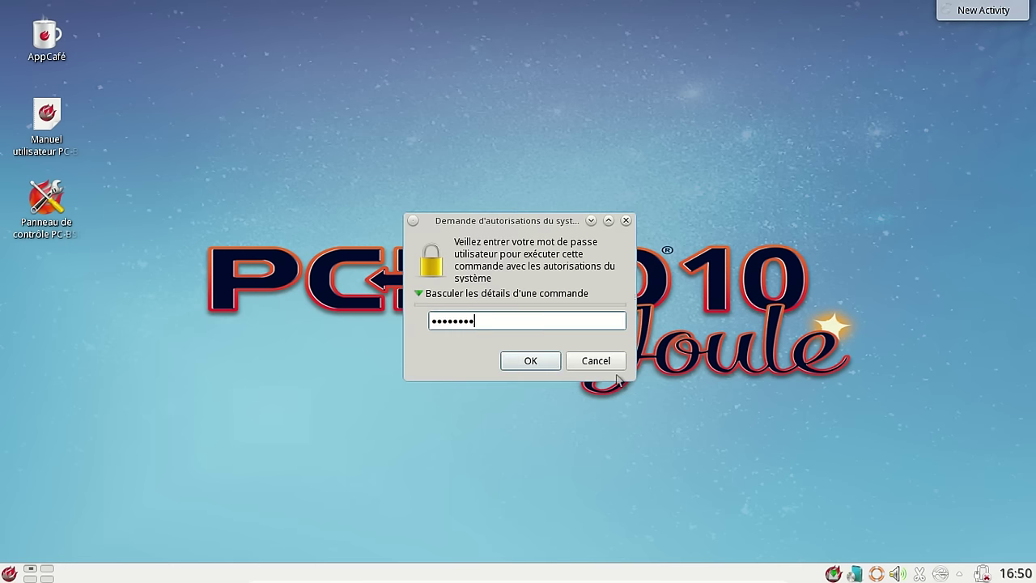
{"action": "key", "text": "Return"}
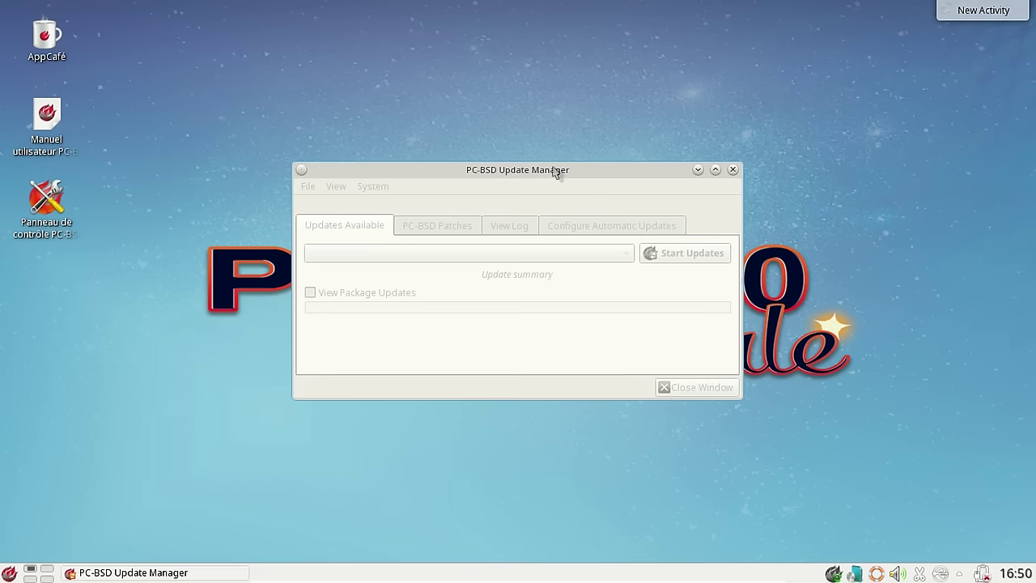
{"action": "left_click_drag", "start_coordinate": [556, 172], "coordinate": [580, 132]}
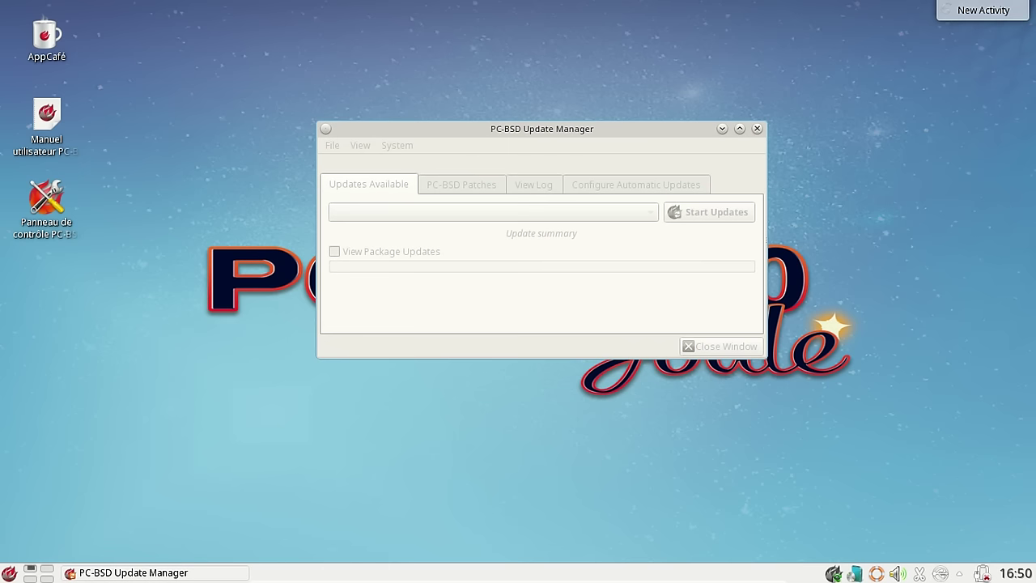
Step: View the tray updater's available options without choosing any, and close the Update Manager
{"action": "right_click", "coordinate": [834, 574]}
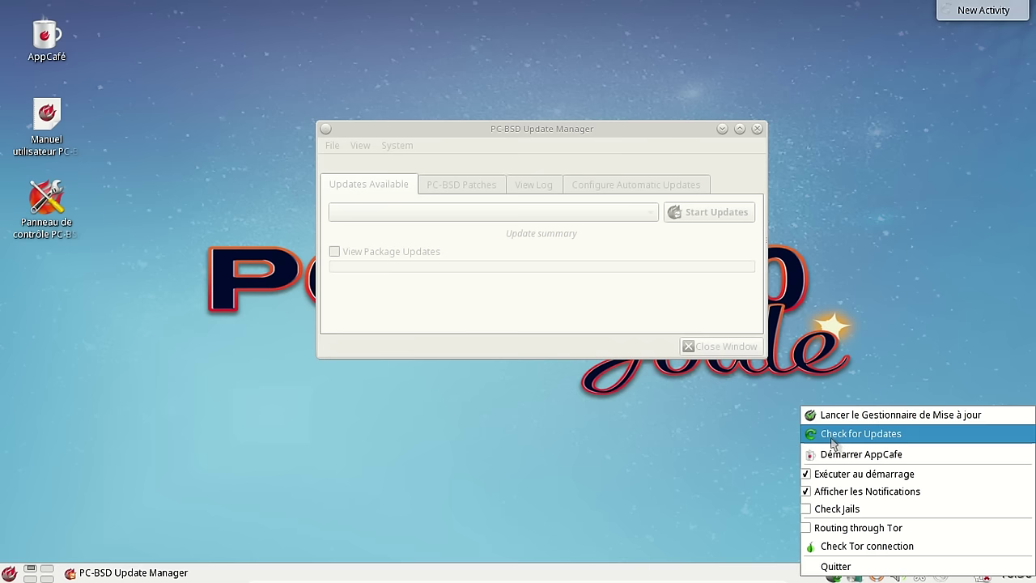
{"action": "left_click", "coordinate": [626, 493]}
{"action": "left_click", "coordinate": [757, 130]}
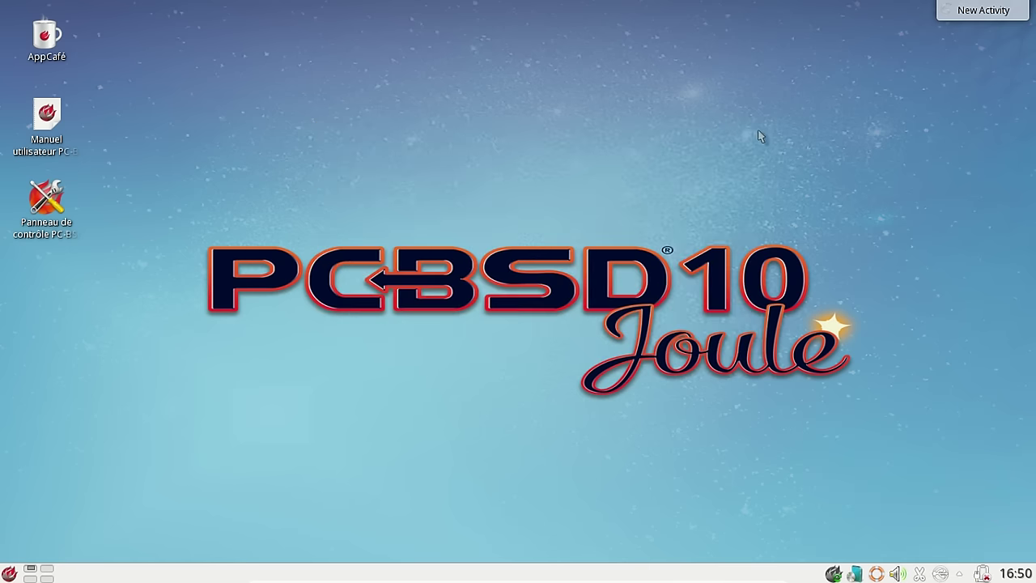
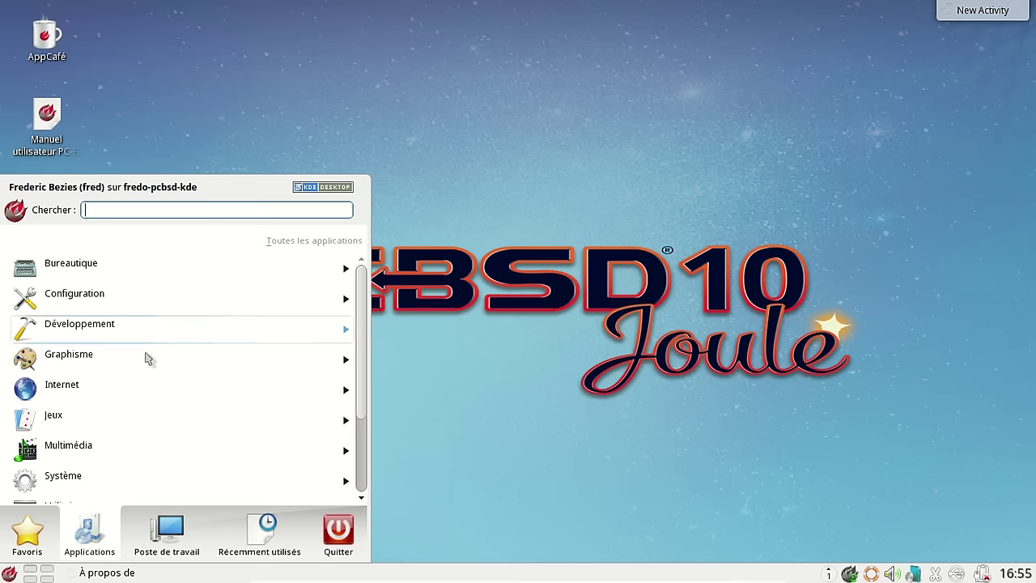
Step: Browse the installed applications in the Jeux, Multimédia and Système categories, going through the Système list to its end
{"action": "left_click", "coordinate": [136, 424]}
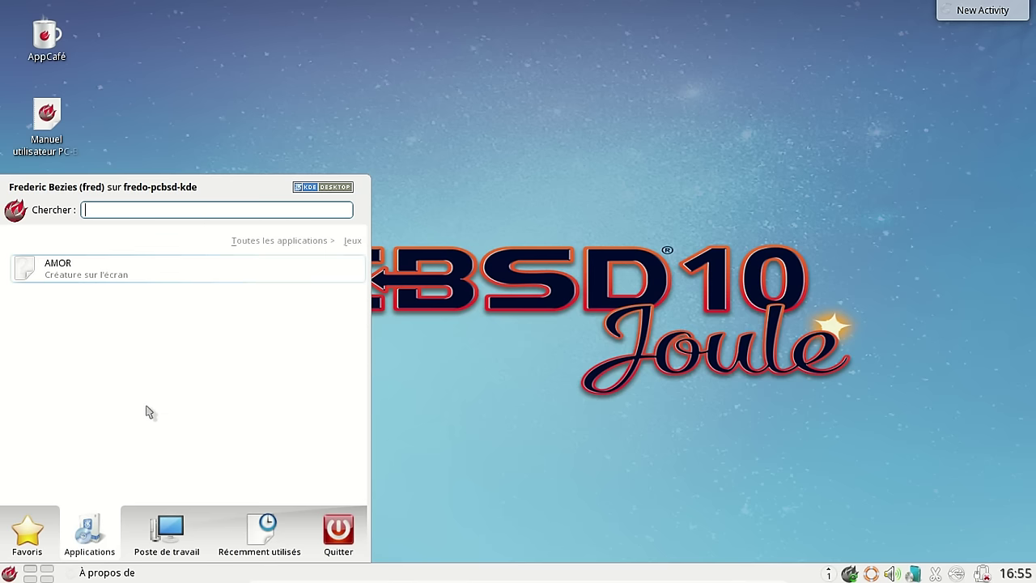
{"action": "left_click", "coordinate": [301, 241]}
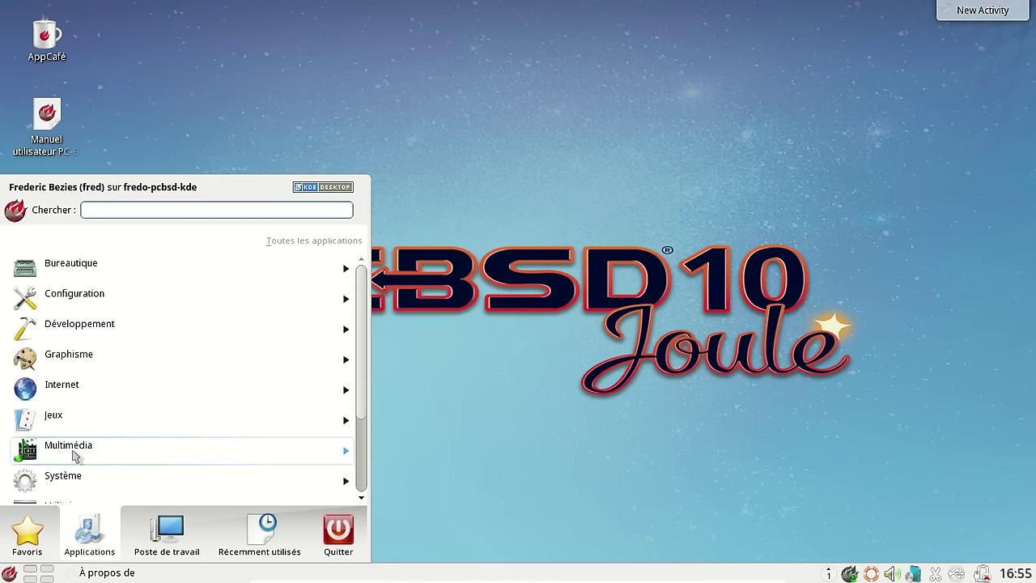
{"action": "left_click", "coordinate": [72, 455]}
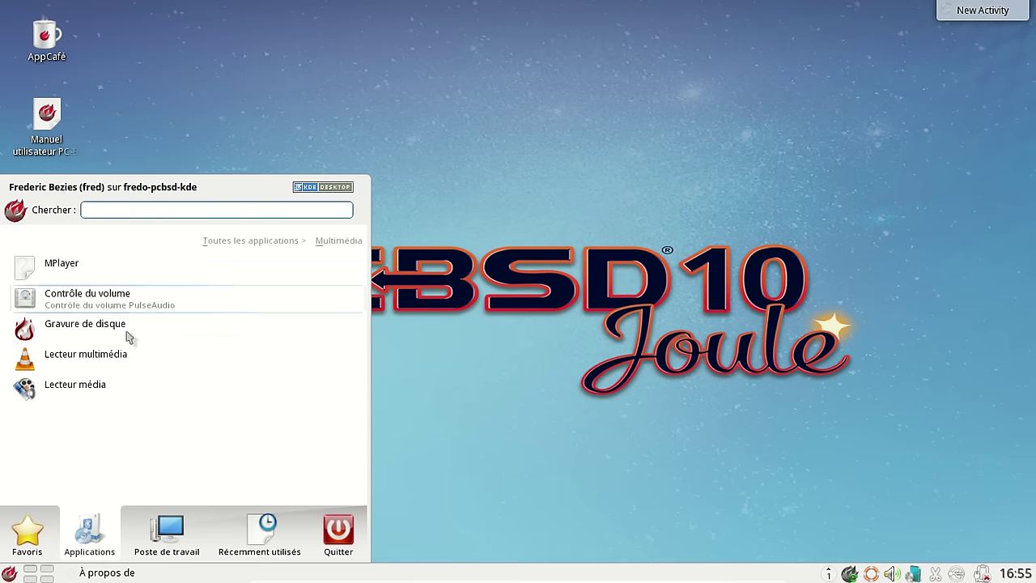
{"action": "left_click", "coordinate": [290, 244]}
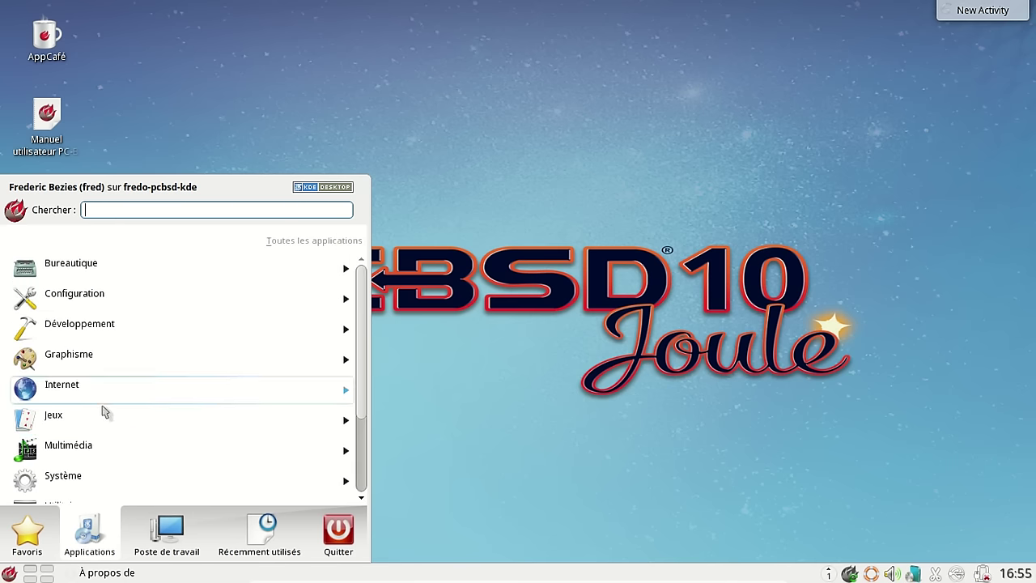
{"action": "left_click", "coordinate": [91, 481]}
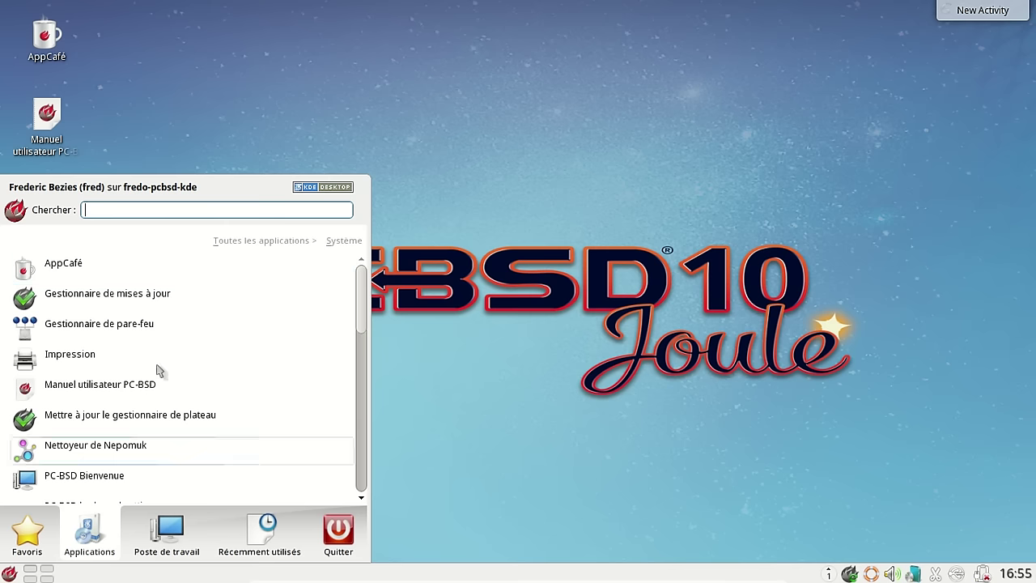
{"action": "left_click_drag", "start_coordinate": [361, 275], "coordinate": [361, 464]}
{"action": "scroll", "coordinate": [354, 284], "scroll_direction": "up", "scroll_amount": 1}
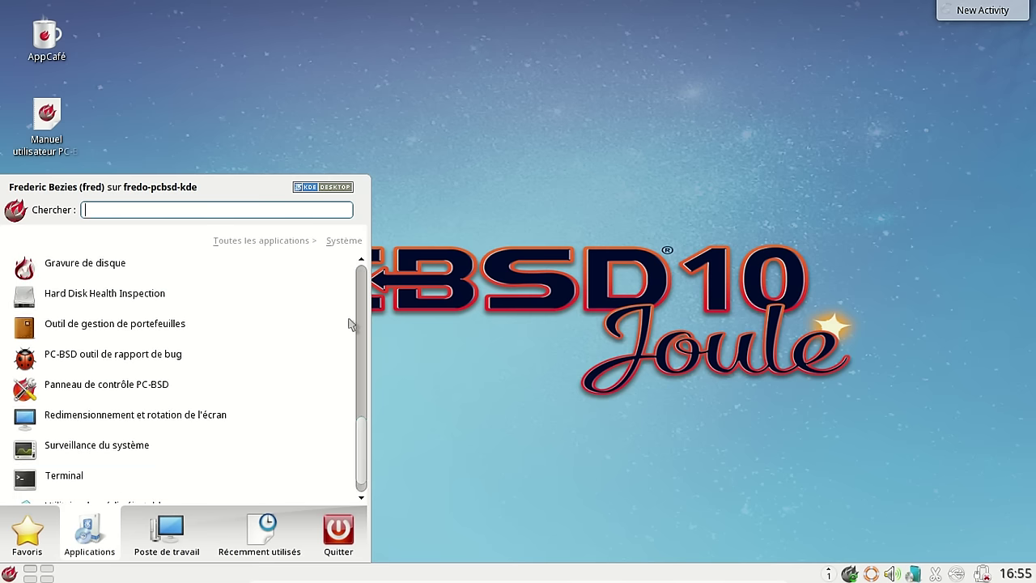
Step: Shut down the KDE SC system, and start the "PC-BSD 10.2 - Lumina" virtual machine in VirtualBox
{"action": "left_click", "coordinate": [344, 528]}
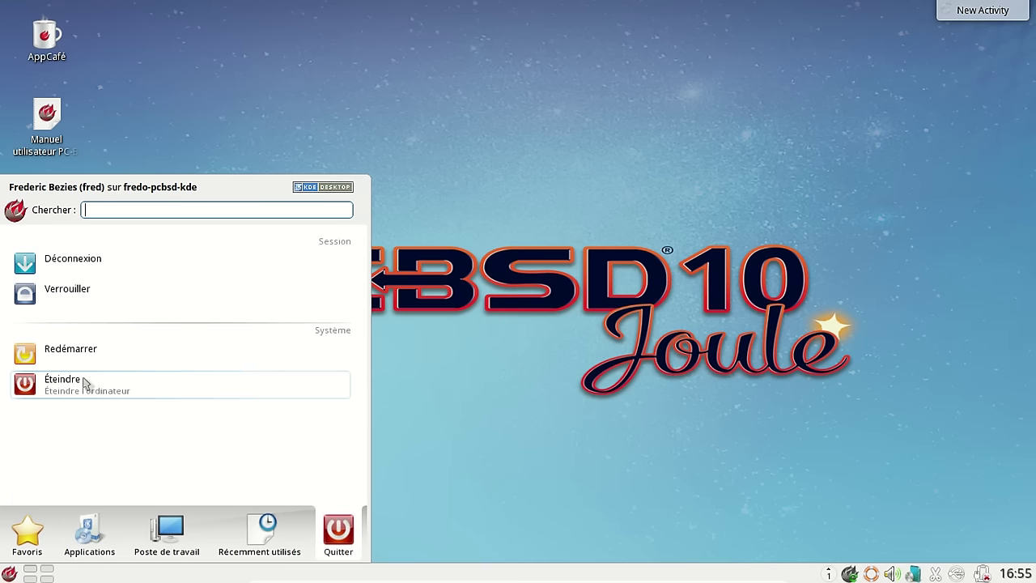
{"action": "left_click", "coordinate": [83, 382]}
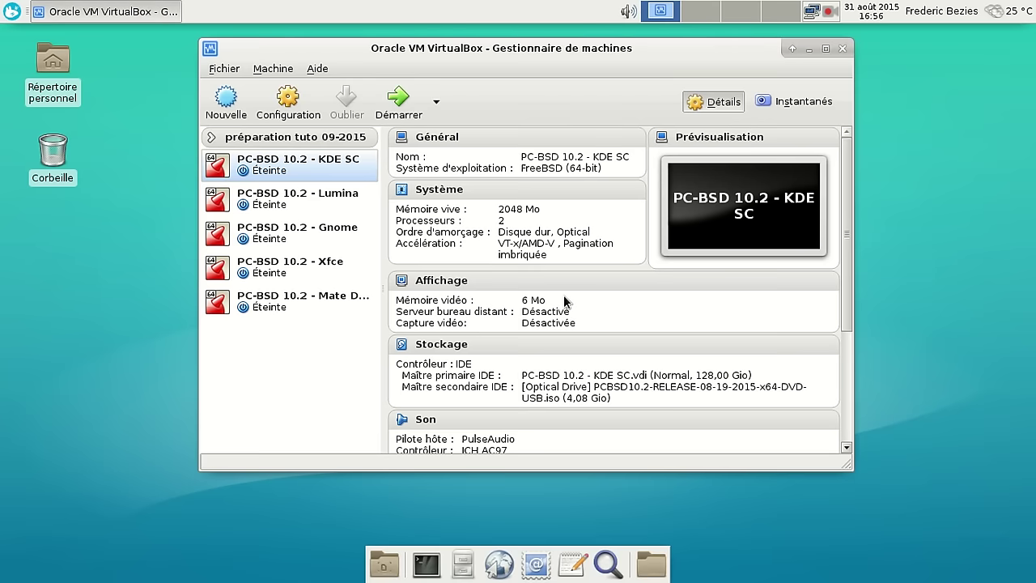
{"action": "left_click", "coordinate": [368, 200]}
{"action": "left_click", "coordinate": [396, 89]}
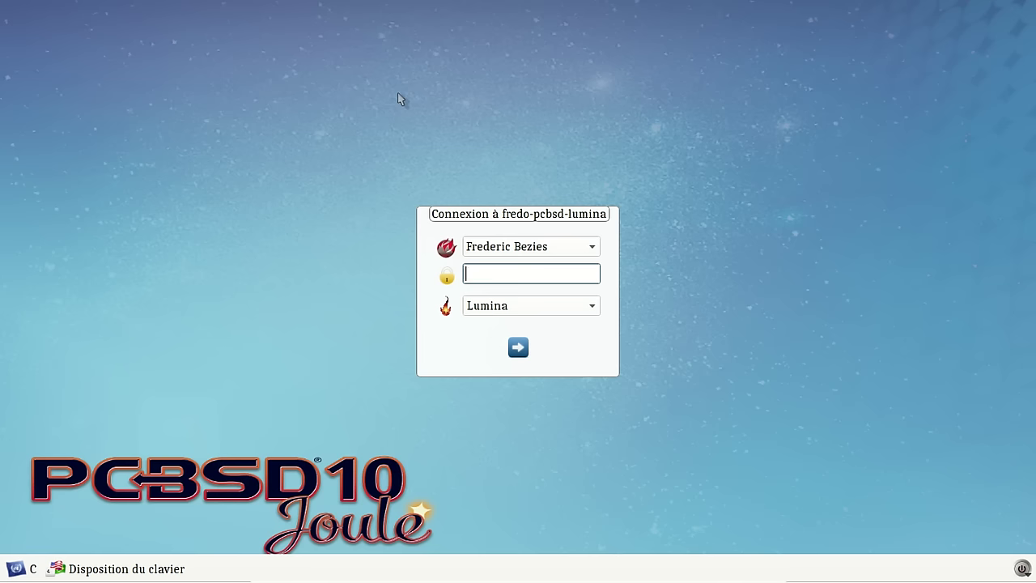
Step: Set the login screen's locale to French (fr_FR) and apply it
{"action": "left_click", "coordinate": [34, 569]}
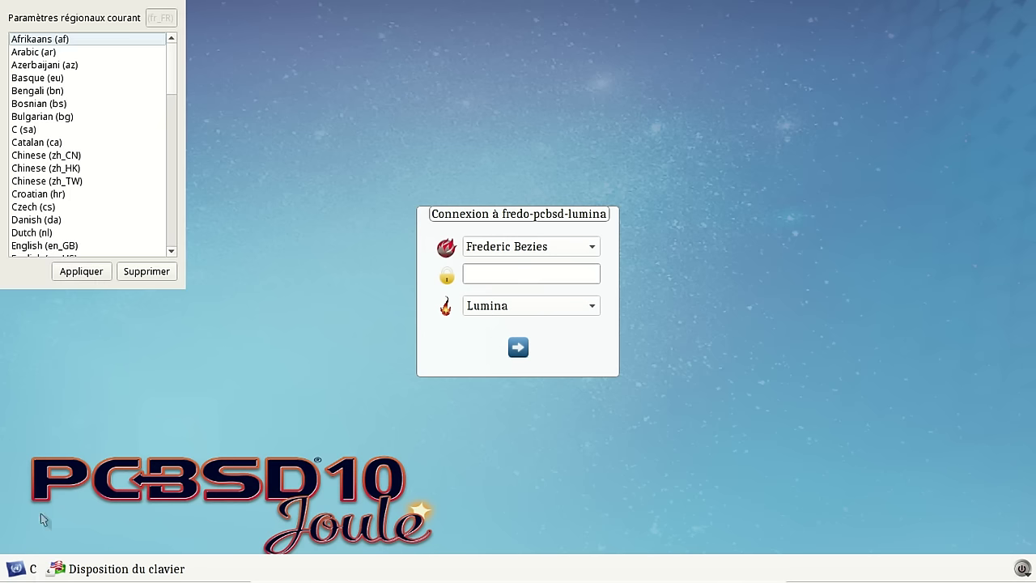
{"action": "left_click_drag", "start_coordinate": [177, 59], "coordinate": [173, 106]}
{"action": "left_click", "coordinate": [65, 131]}
{"action": "left_click", "coordinate": [89, 271]}
Step: Enter the account password and log in to the Lumina session
{"action": "left_click", "coordinate": [483, 274]}
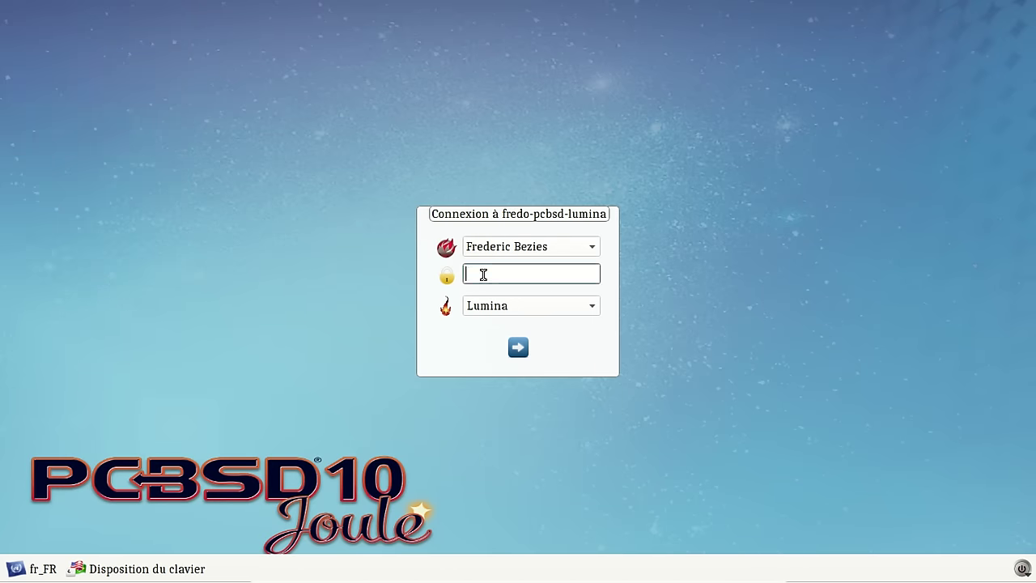
{"action": "type", "text": "********"}
{"action": "key", "text": "Return"}
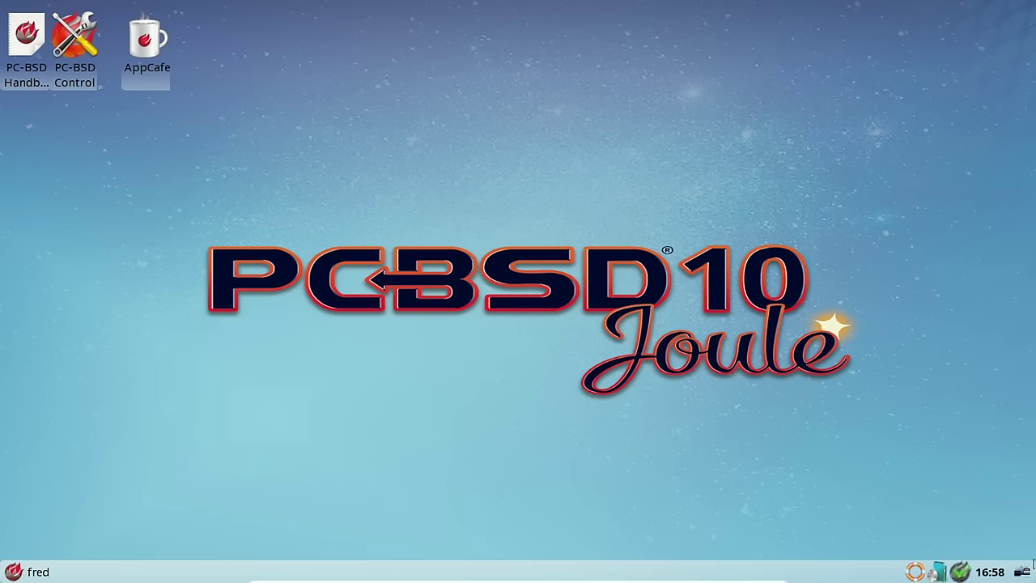
Step: View the system volume and workspace controls, and launch the GNU Image Manipulation Program from the full application list
{"action": "left_click", "coordinate": [1021, 574]}
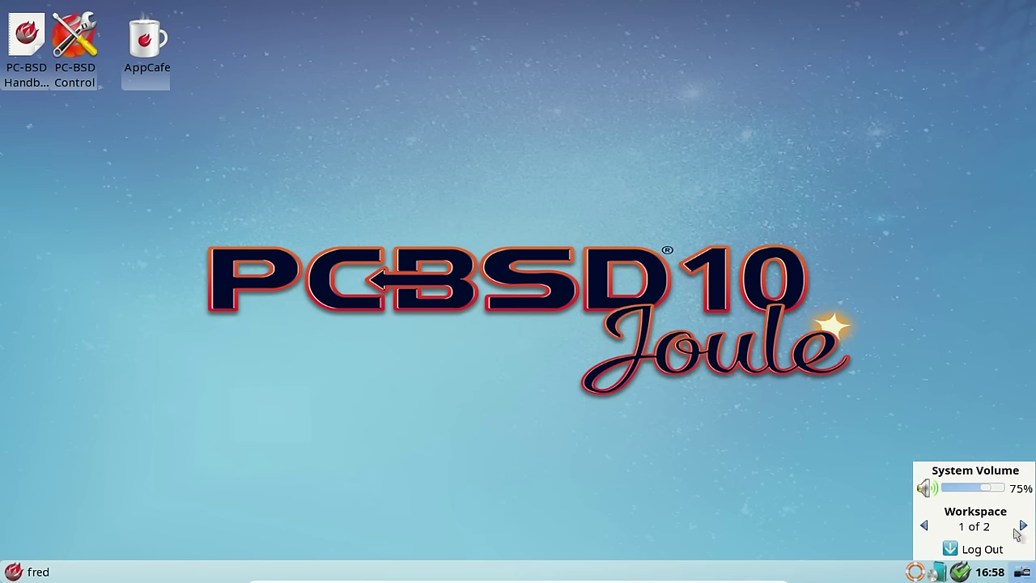
{"action": "left_click", "coordinate": [824, 502]}
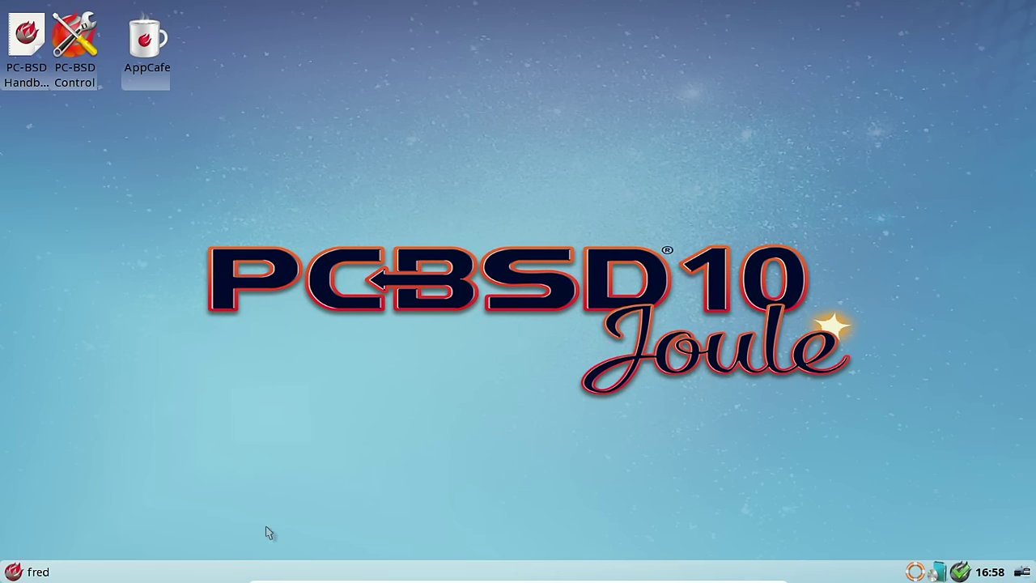
{"action": "left_click", "coordinate": [32, 573]}
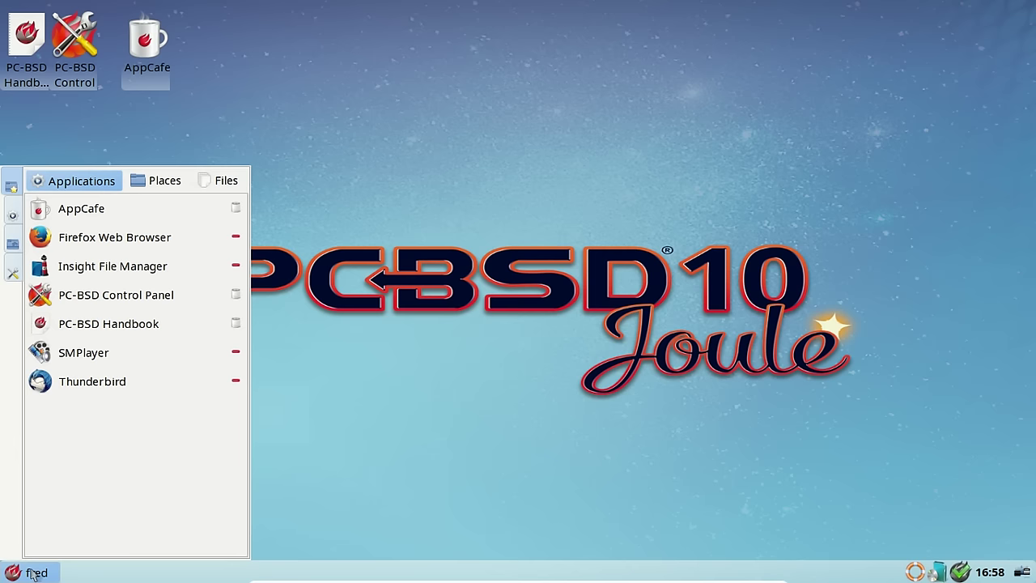
{"action": "left_click", "coordinate": [11, 215]}
{"action": "mouse_move", "coordinate": [249, 224]}
{"action": "left_mouse_down"}
{"action": "mouse_move", "coordinate": [268, 488]}
{"action": "mouse_move", "coordinate": [253, 220]}
{"action": "left_mouse_up"}
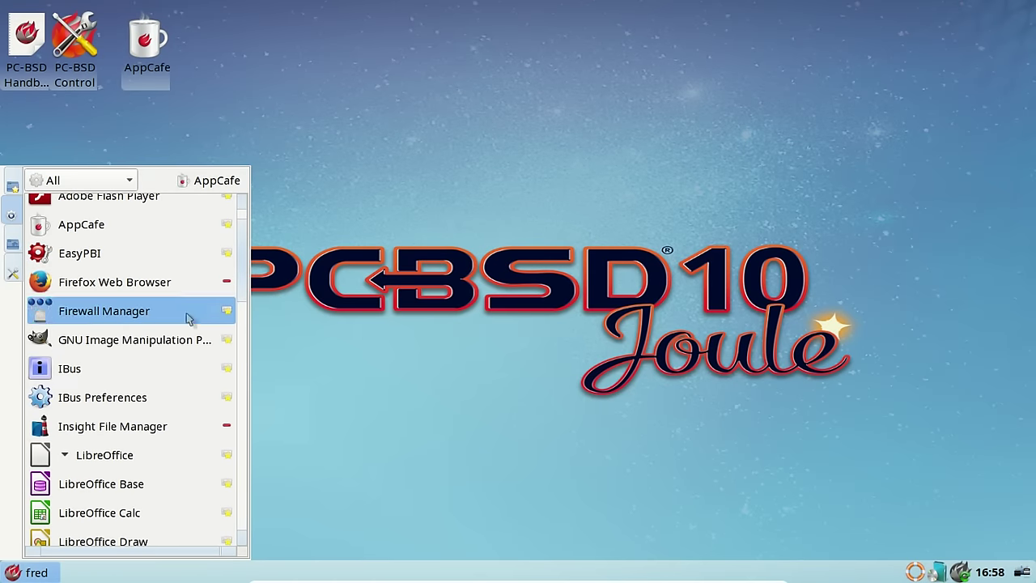
{"action": "left_click", "coordinate": [146, 353]}
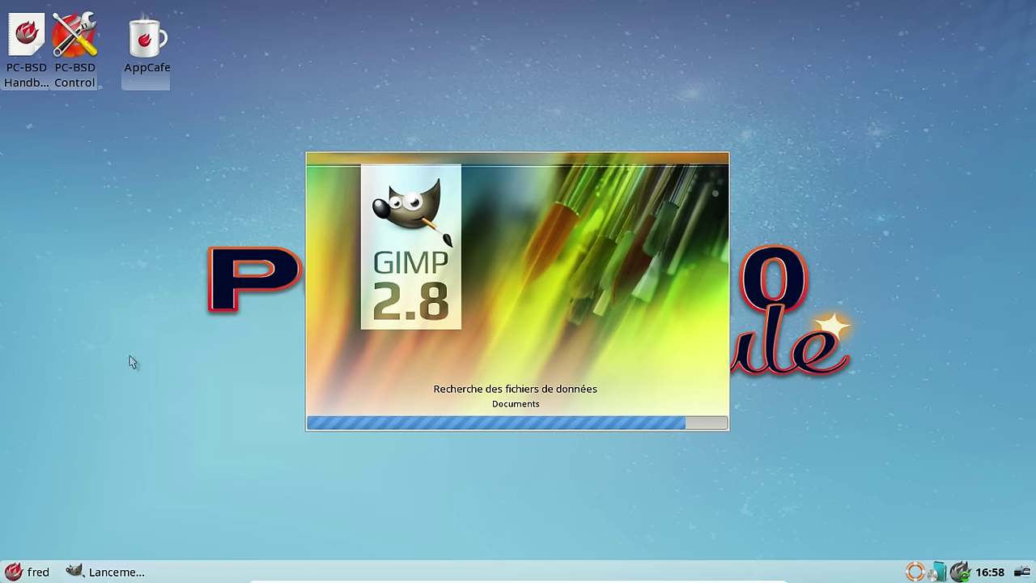
Step: Launch Insight File Manager while GIMP loads, and look through its Bookmarks, File and folder context commands
{"action": "left_click", "coordinate": [13, 569]}
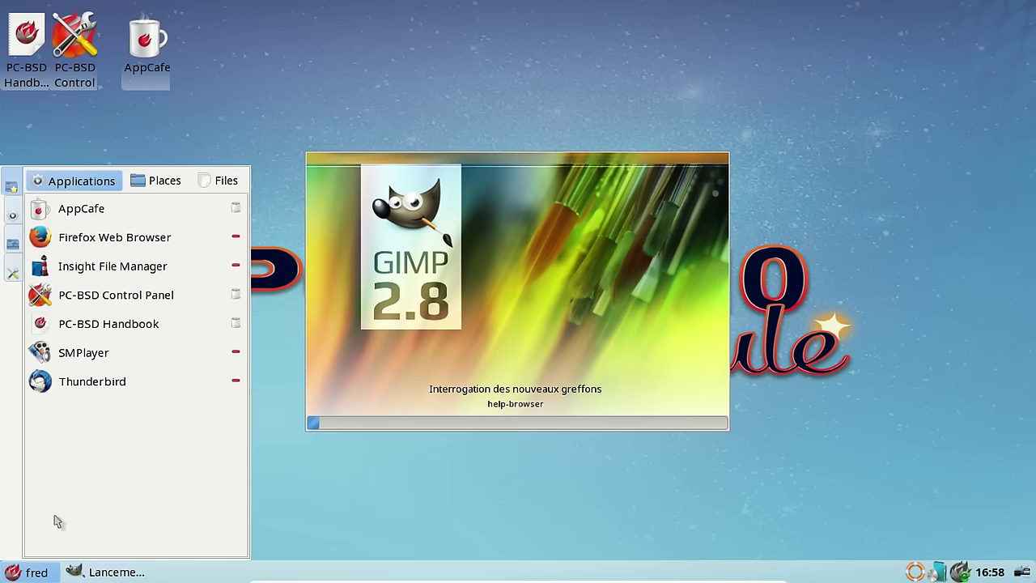
{"action": "left_click", "coordinate": [115, 276]}
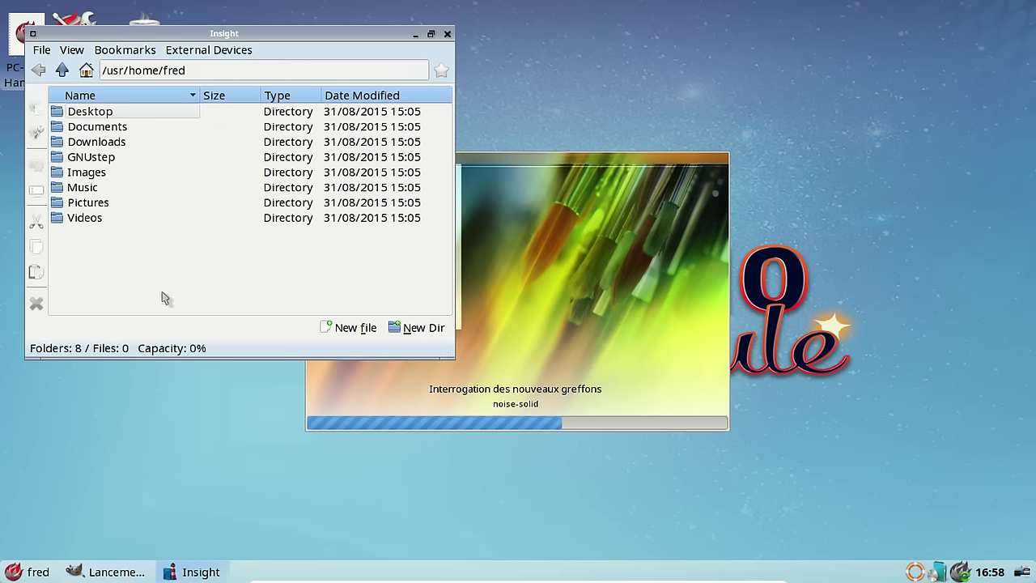
{"action": "left_click", "coordinate": [117, 51]}
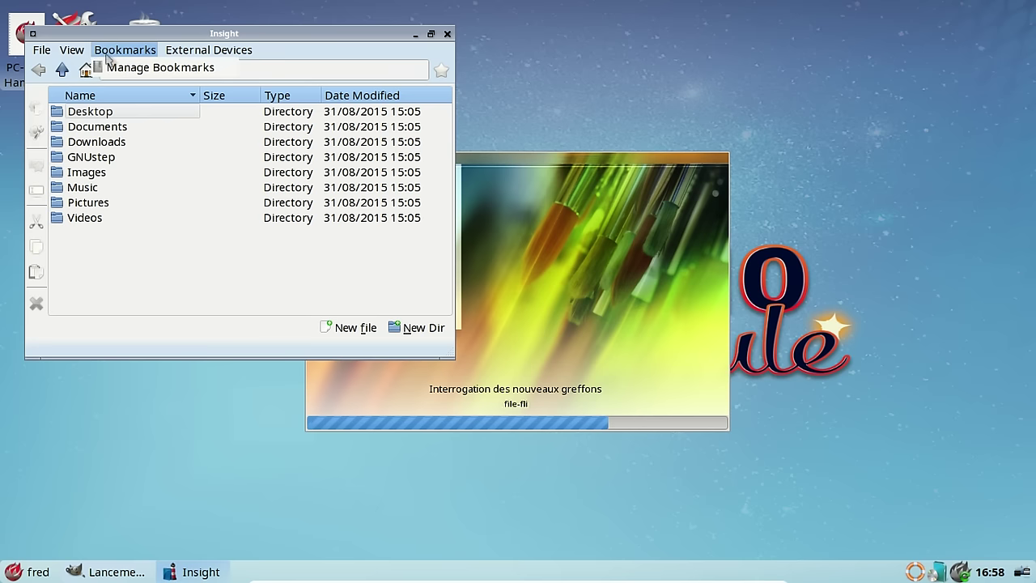
{"action": "mouse_move", "coordinate": [72, 51]}
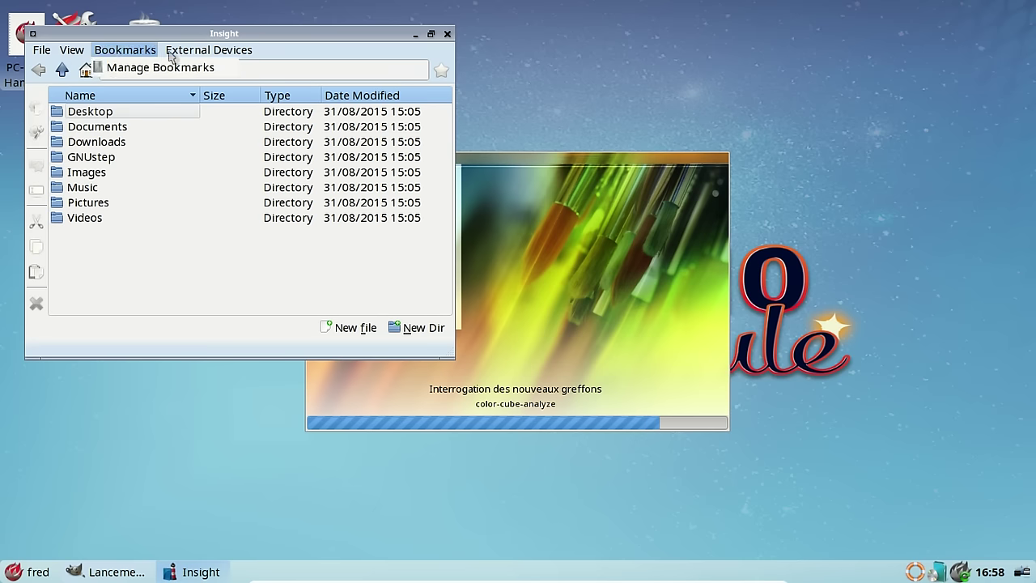
{"action": "mouse_move", "coordinate": [41, 52]}
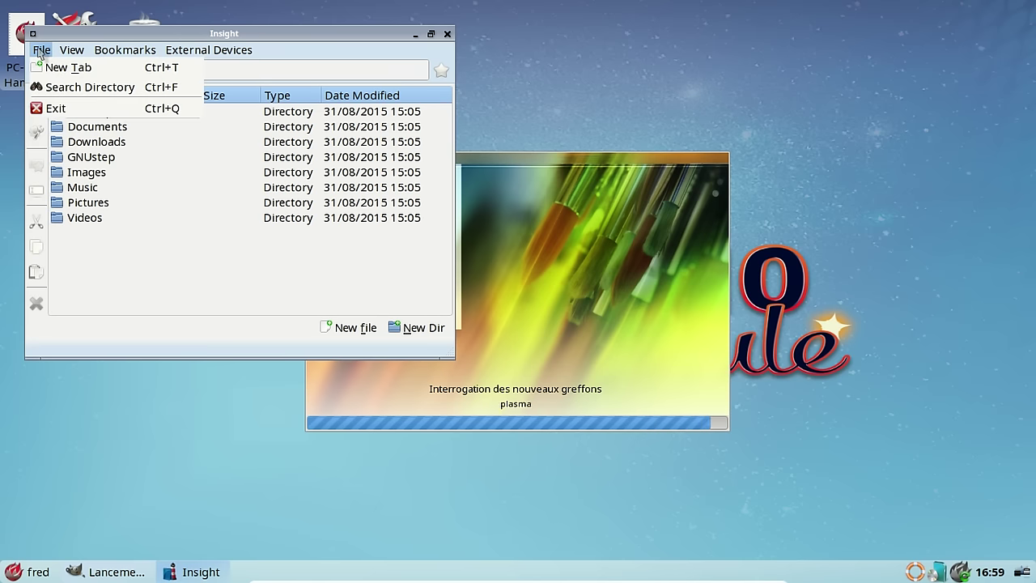
{"action": "key", "text": "Escape"}
{"action": "right_click", "coordinate": [122, 254]}
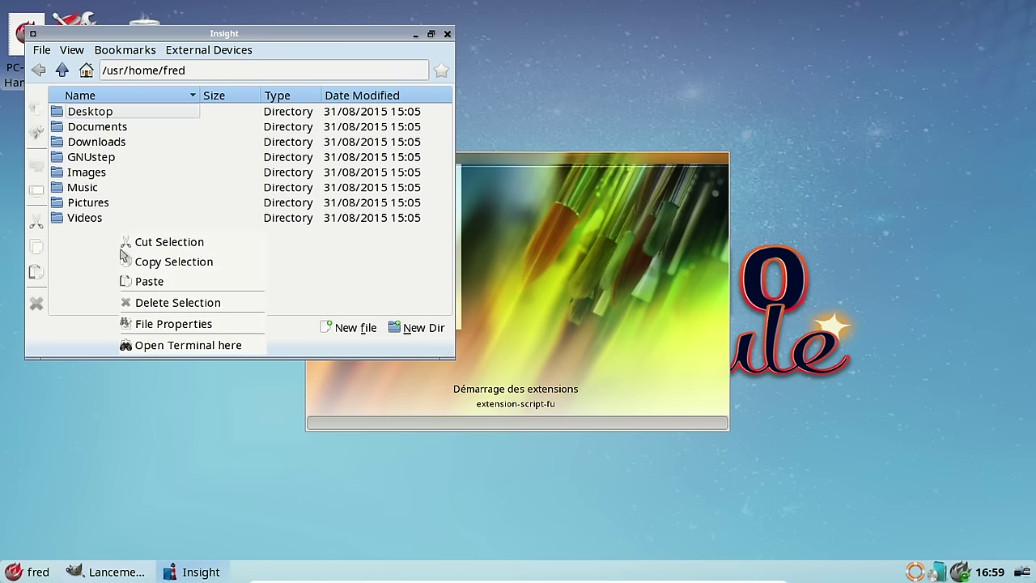
{"action": "left_click", "coordinate": [92, 247]}
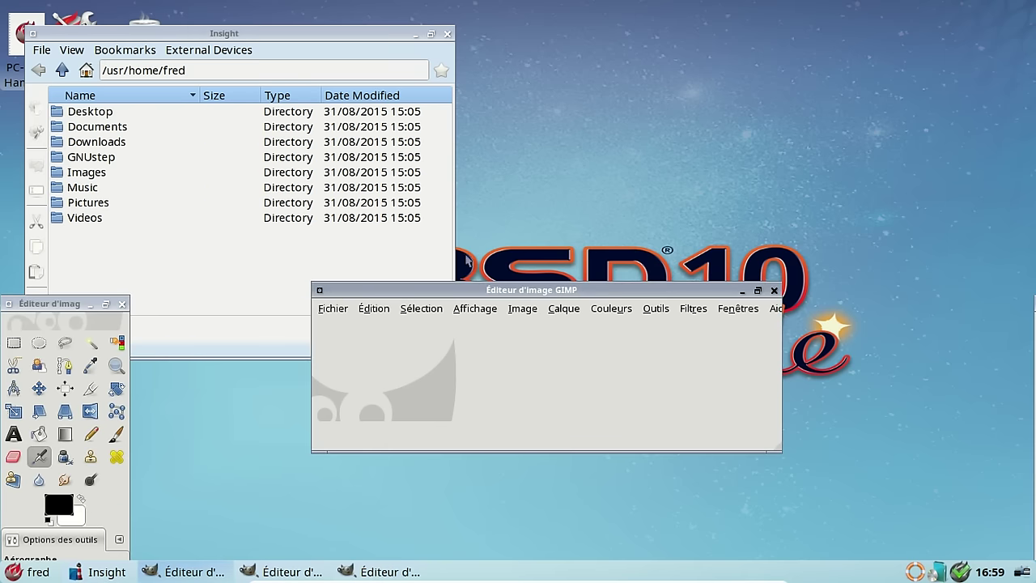
Step: Request GIMP's About information from its help commands and close GIMP
{"action": "left_click", "coordinate": [775, 308]}
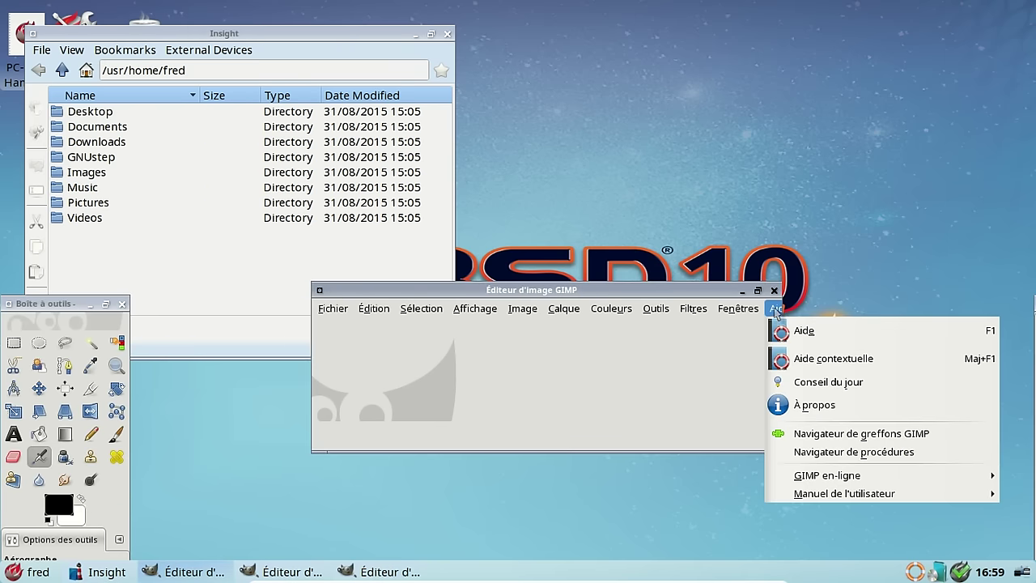
{"action": "left_click", "coordinate": [813, 404]}
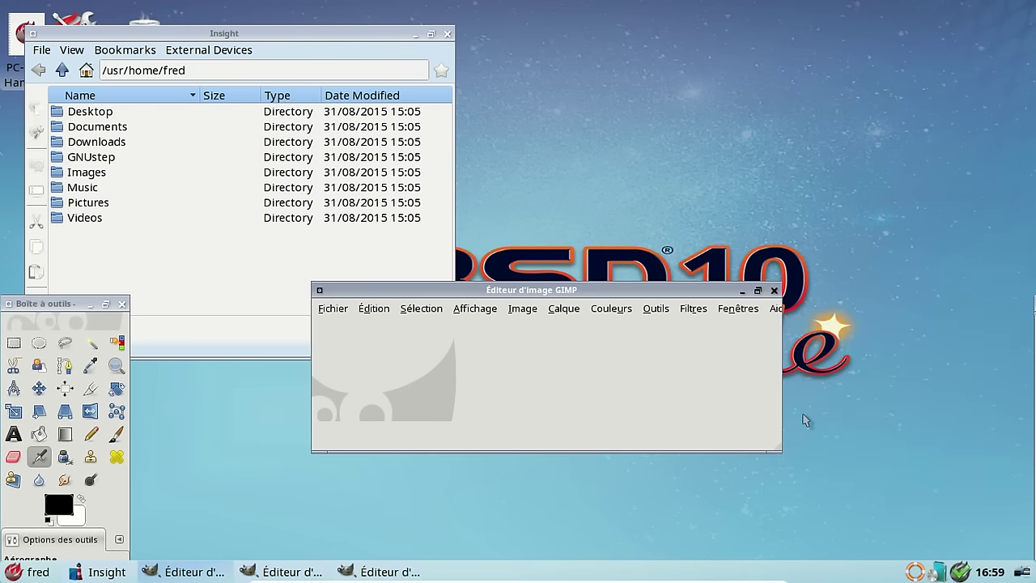
{"action": "left_click", "coordinate": [643, 429]}
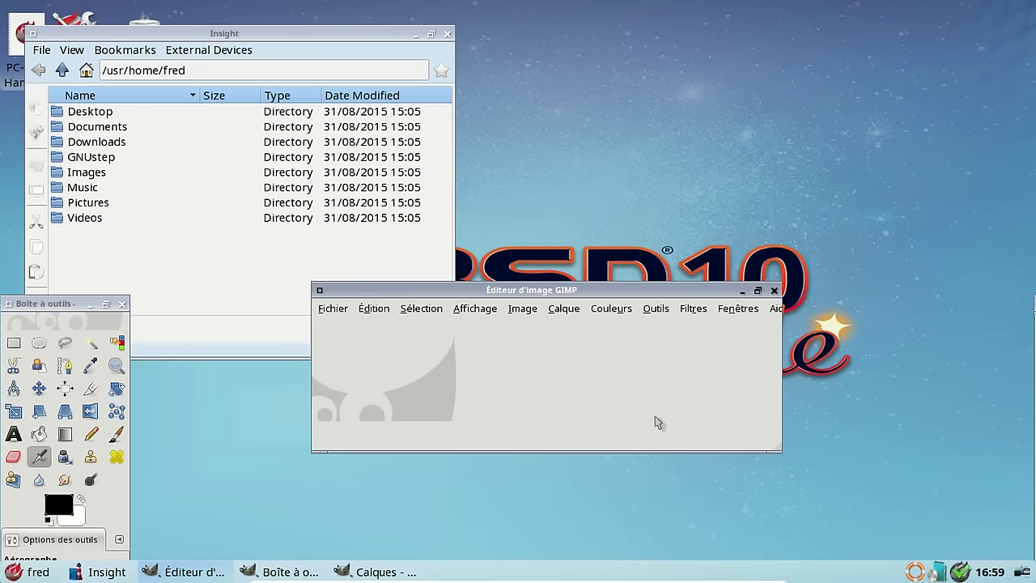
{"action": "left_click", "coordinate": [774, 291]}
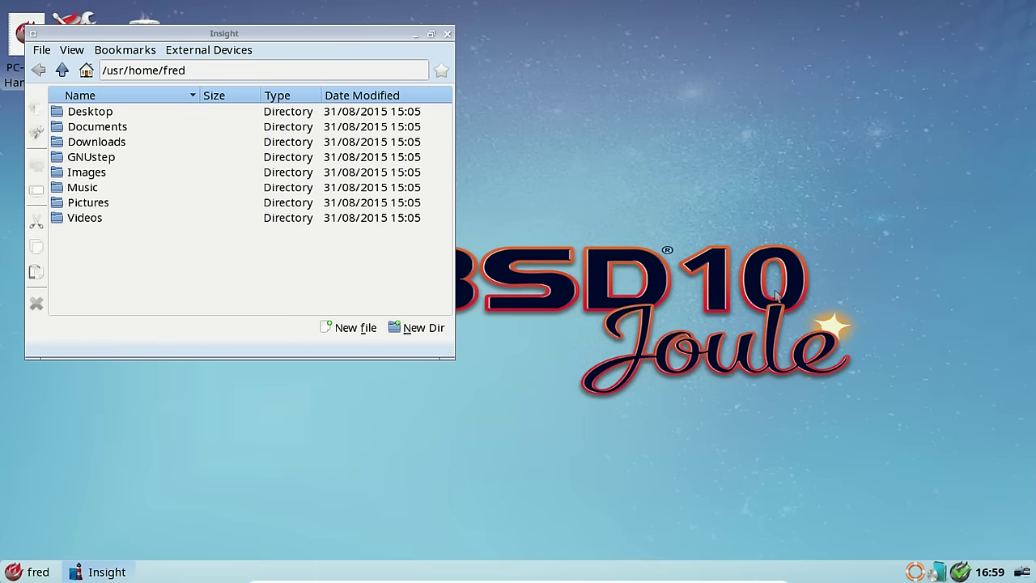
Step: Open the Downloads folder in Insight, check its context commands, and return to the home folder
{"action": "double_click", "coordinate": [120, 146]}
{"action": "right_click", "coordinate": [119, 132]}
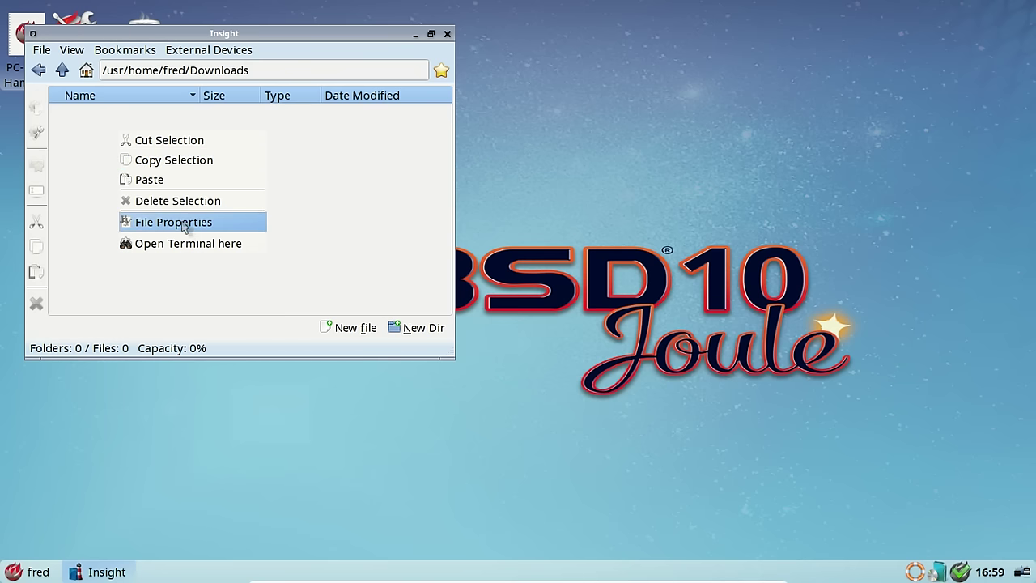
{"action": "left_click", "coordinate": [101, 197]}
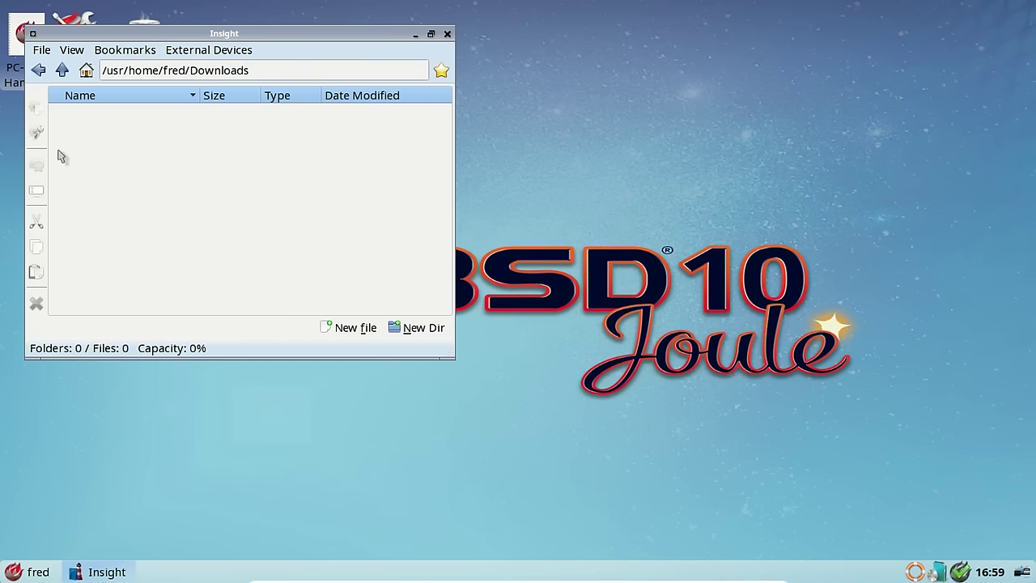
{"action": "left_click", "coordinate": [62, 71]}
Step: View the file properties of the Documents folder, and close the properties window and Insight
{"action": "right_click", "coordinate": [118, 129]}
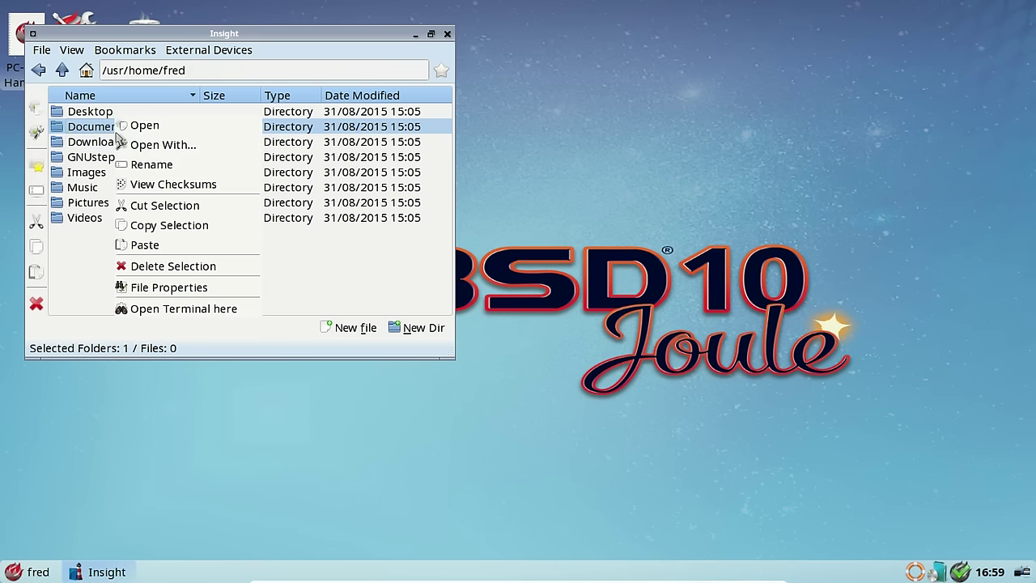
{"action": "left_click", "coordinate": [185, 295]}
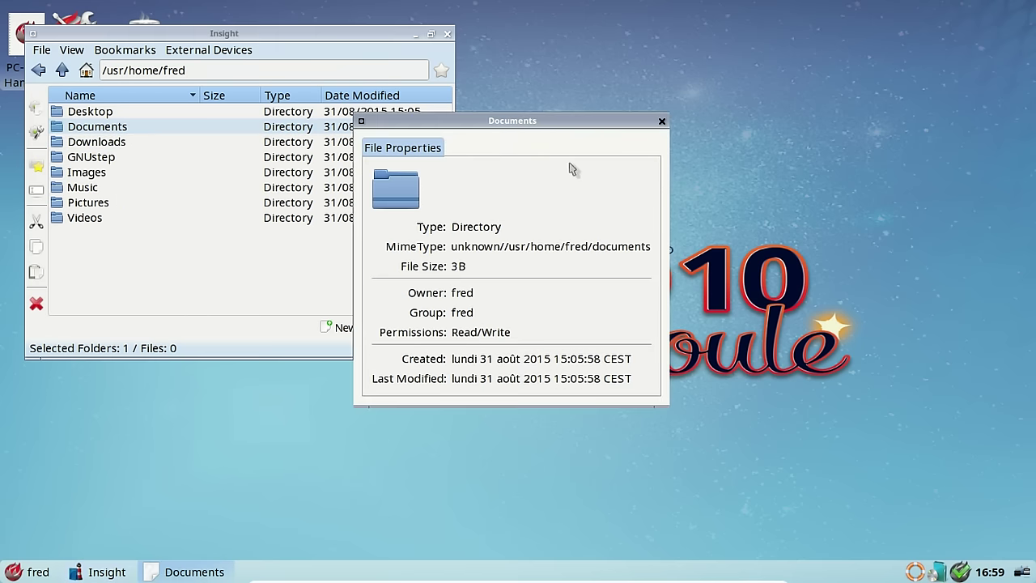
{"action": "left_click", "coordinate": [661, 122]}
{"action": "left_click_drag", "start_coordinate": [172, 33], "coordinate": [403, 98]}
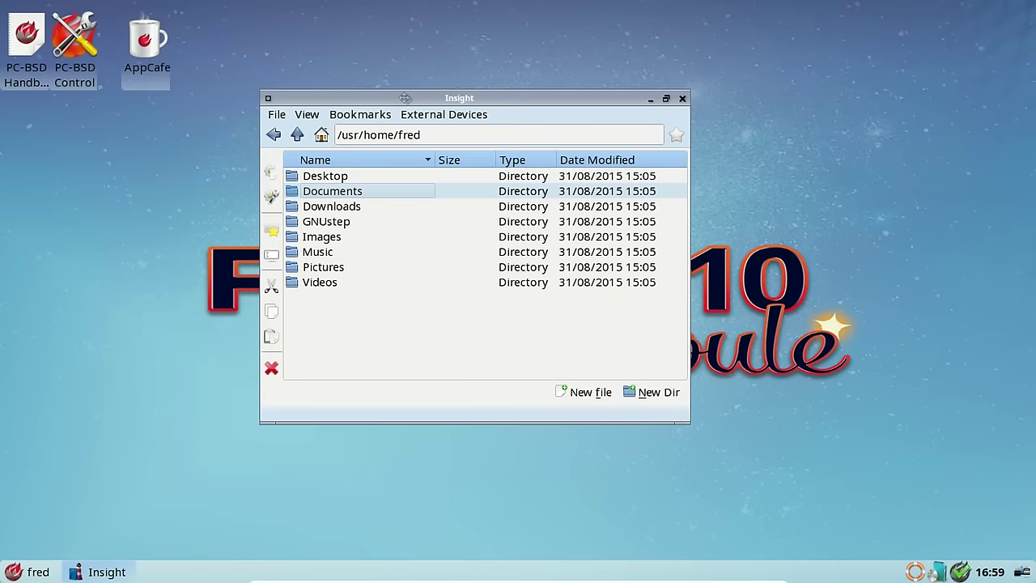
{"action": "left_click", "coordinate": [682, 98]}
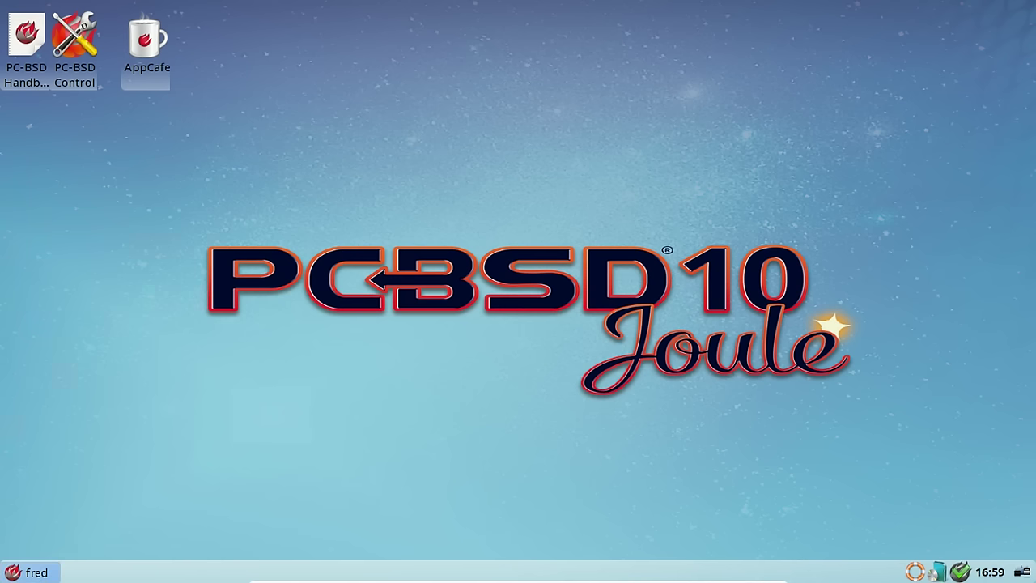
Step: Open Lumina's Desktop Appearance/Plugins preferences and look through the Theme options and the Interface settings for Desktop and Panels
{"action": "left_click", "coordinate": [29, 571]}
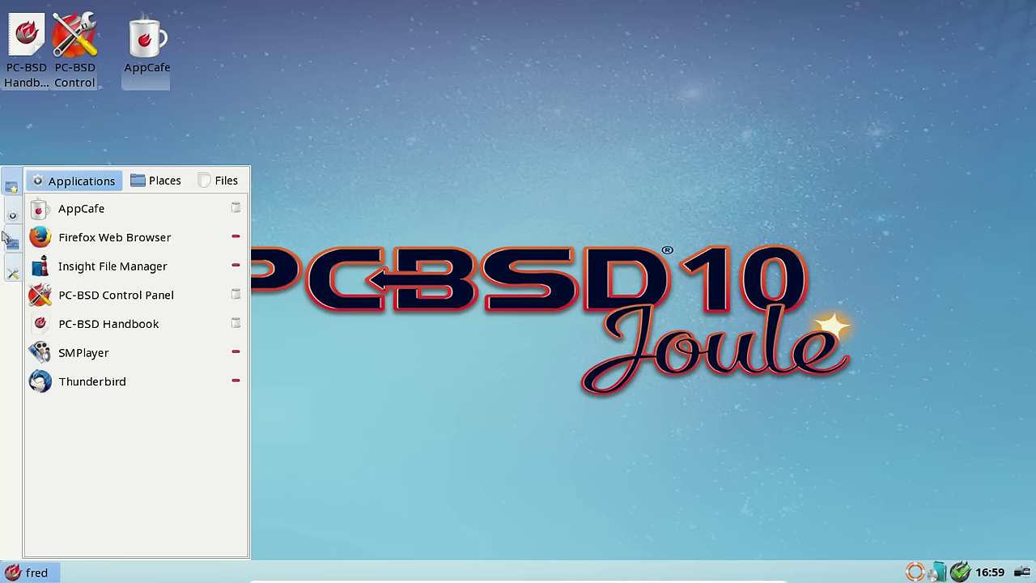
{"action": "left_click", "coordinate": [11, 243]}
{"action": "left_click", "coordinate": [13, 269]}
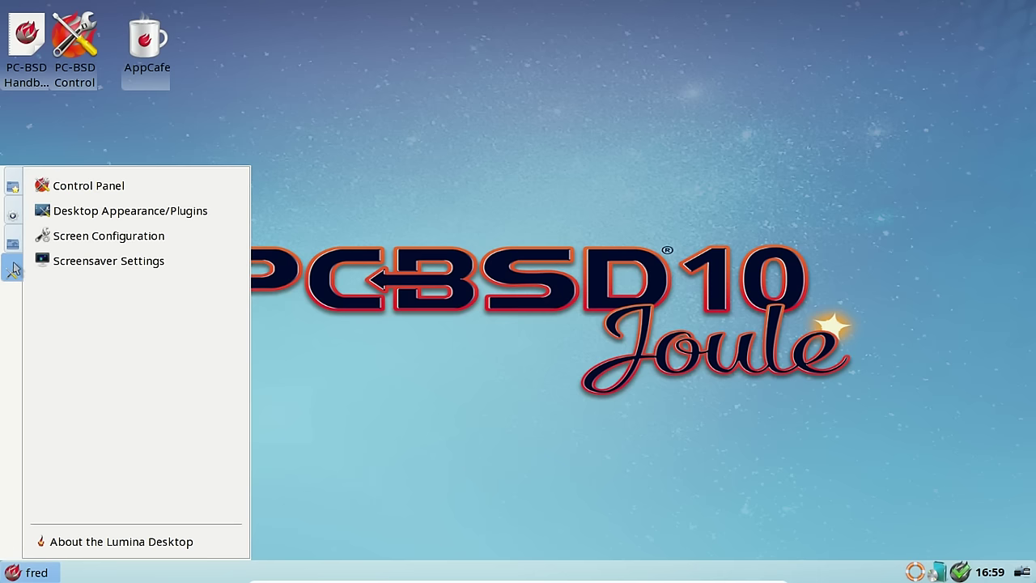
{"action": "left_click", "coordinate": [128, 212]}
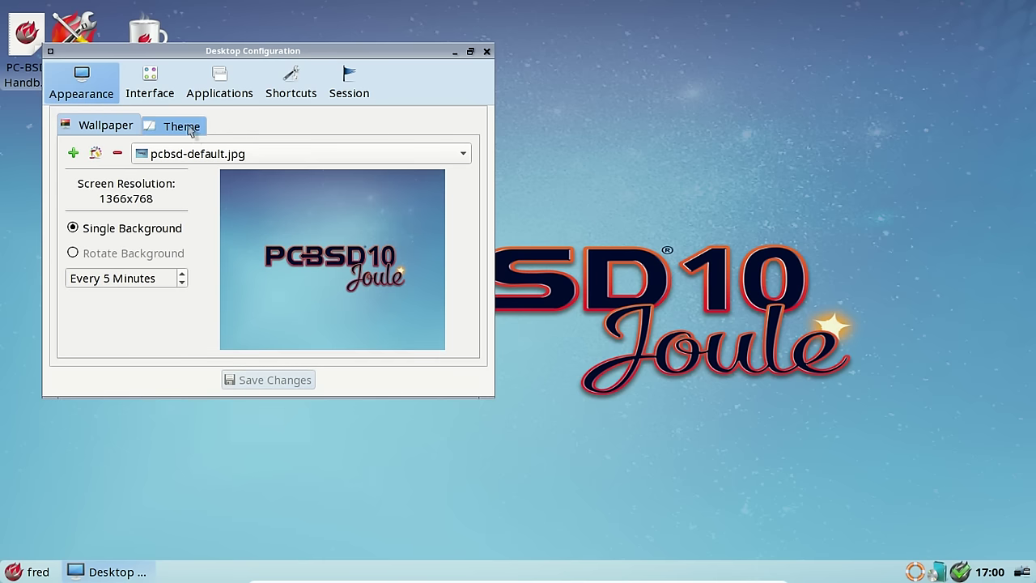
{"action": "left_click", "coordinate": [182, 126]}
{"action": "left_click", "coordinate": [155, 89]}
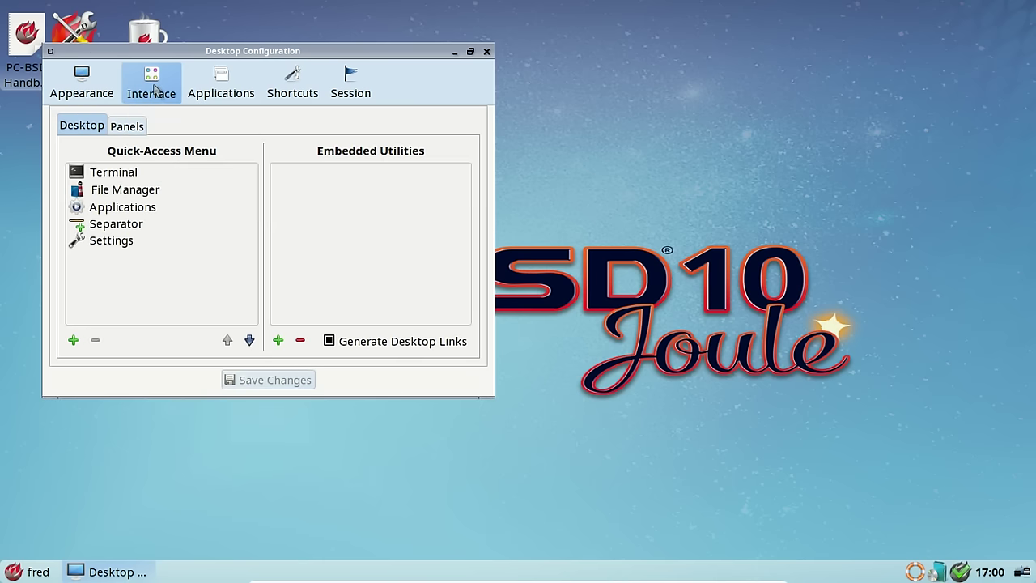
{"action": "left_click", "coordinate": [127, 126]}
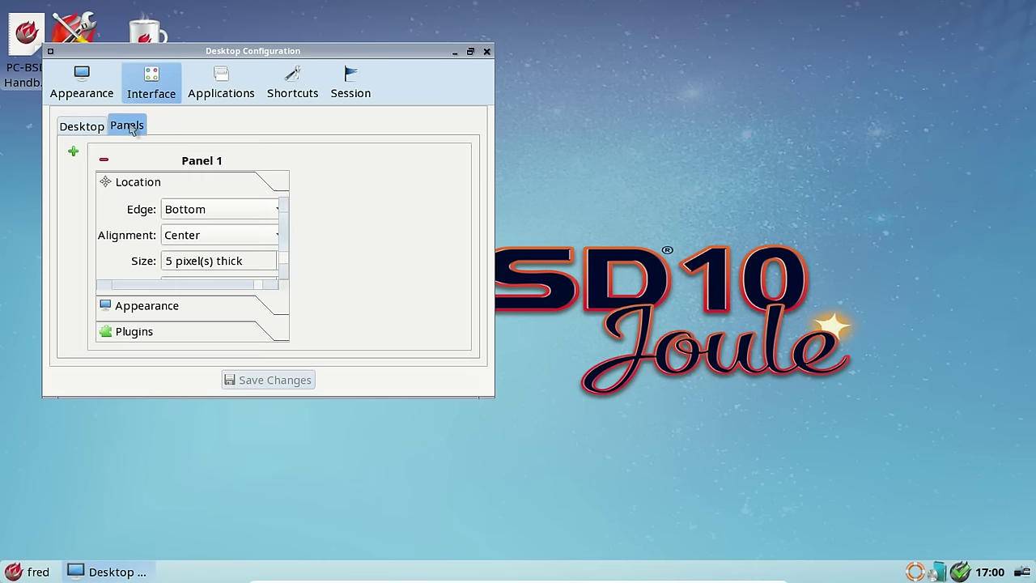
{"action": "left_click", "coordinate": [84, 127]}
Step: Look through the Applications, Shortcuts and Session settings, and close Desktop Configuration
{"action": "left_click", "coordinate": [243, 81]}
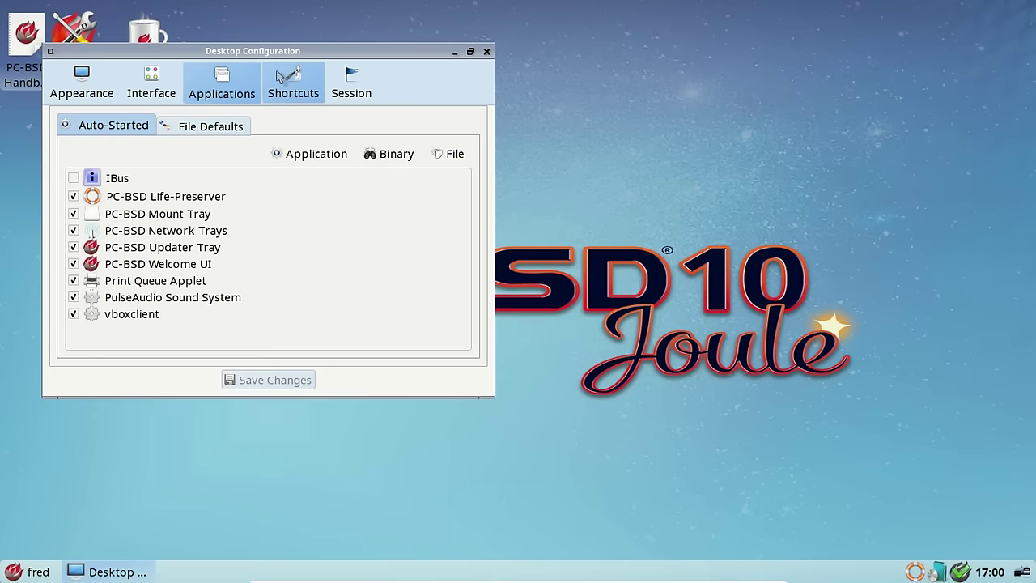
{"action": "left_click", "coordinate": [283, 78]}
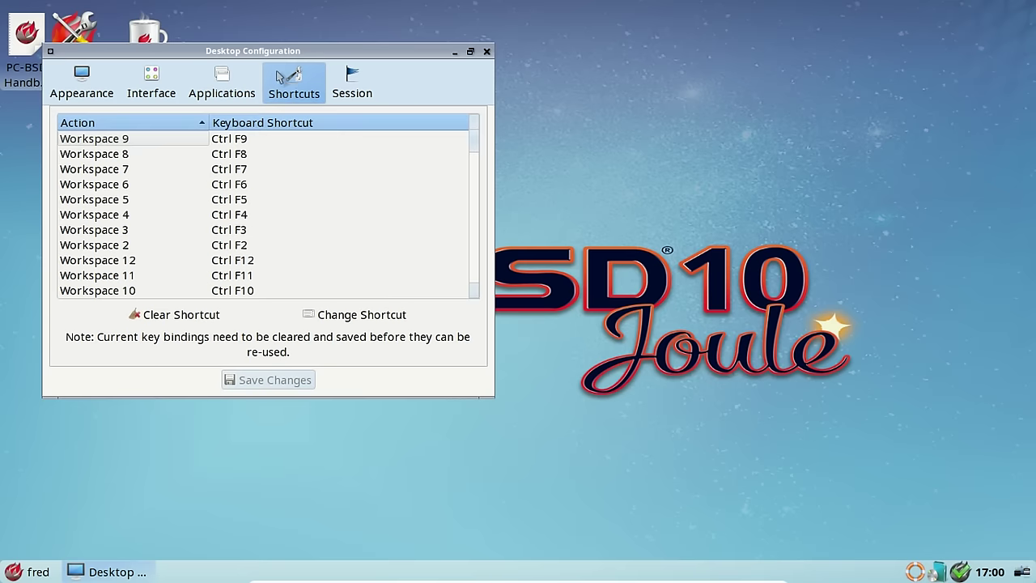
{"action": "left_click", "coordinate": [349, 81]}
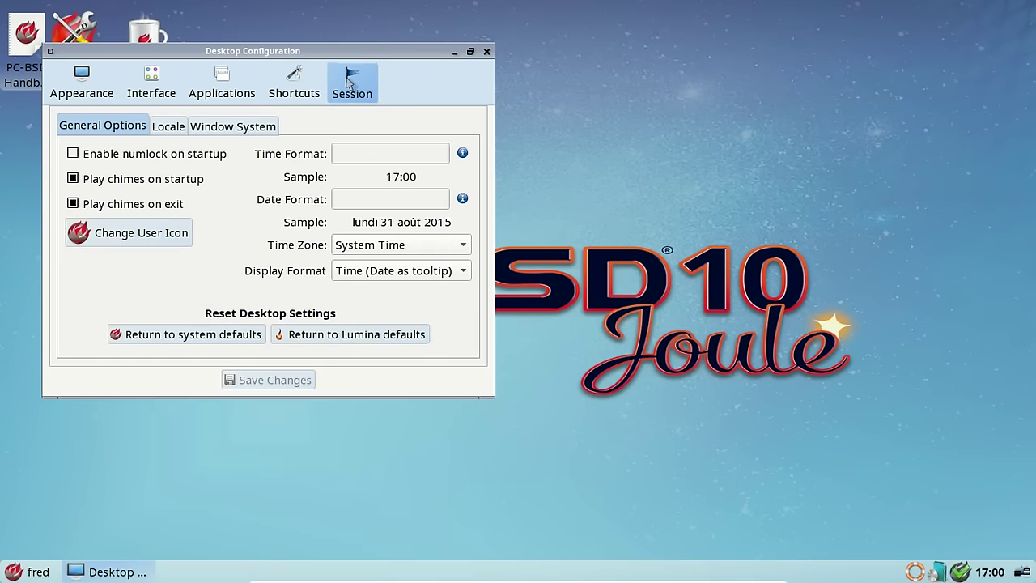
{"action": "left_click", "coordinate": [486, 51]}
Step: Open the PC-BSD Control Panel, view the system's About details including the desktop environments list, and close both windows
{"action": "left_click", "coordinate": [34, 573]}
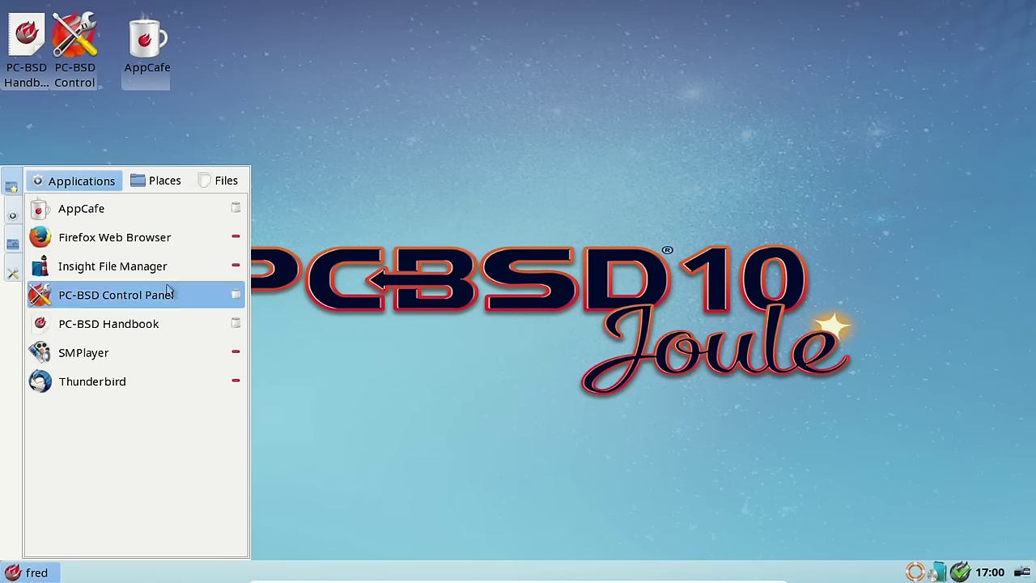
{"action": "left_click", "coordinate": [111, 296]}
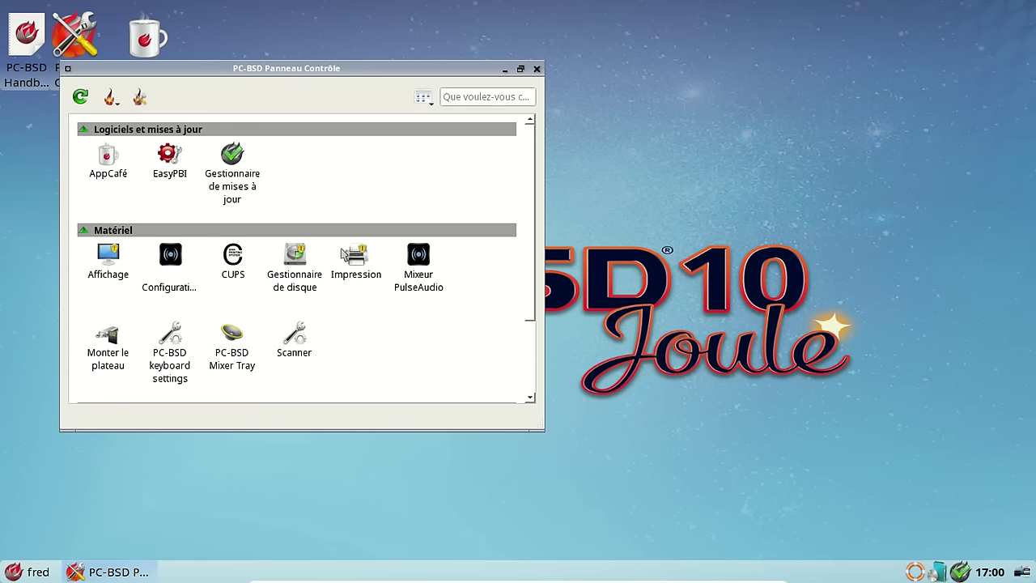
{"action": "scroll", "coordinate": [344, 255], "scroll_direction": "down", "scroll_amount": 2}
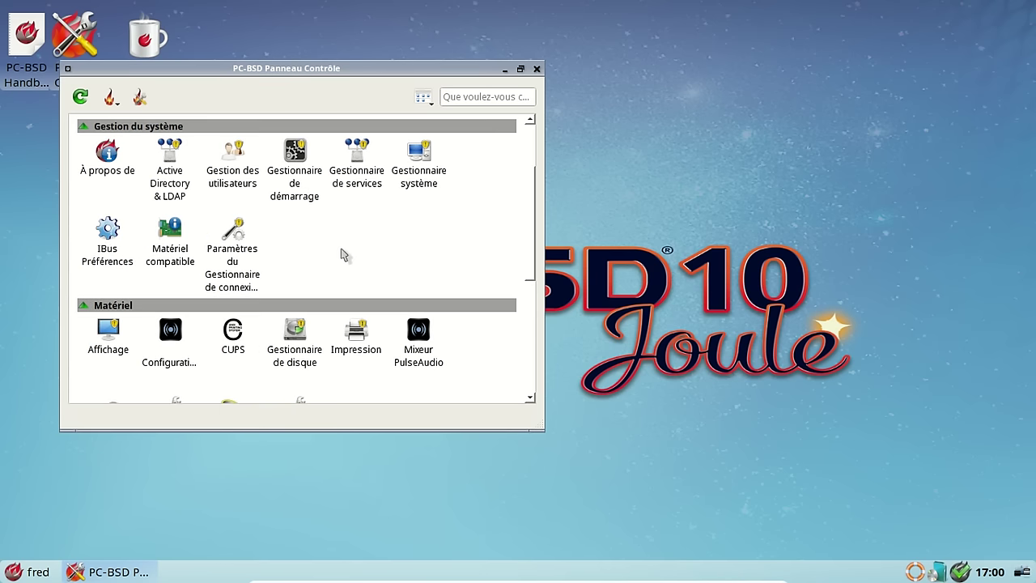
{"action": "left_click", "coordinate": [112, 160]}
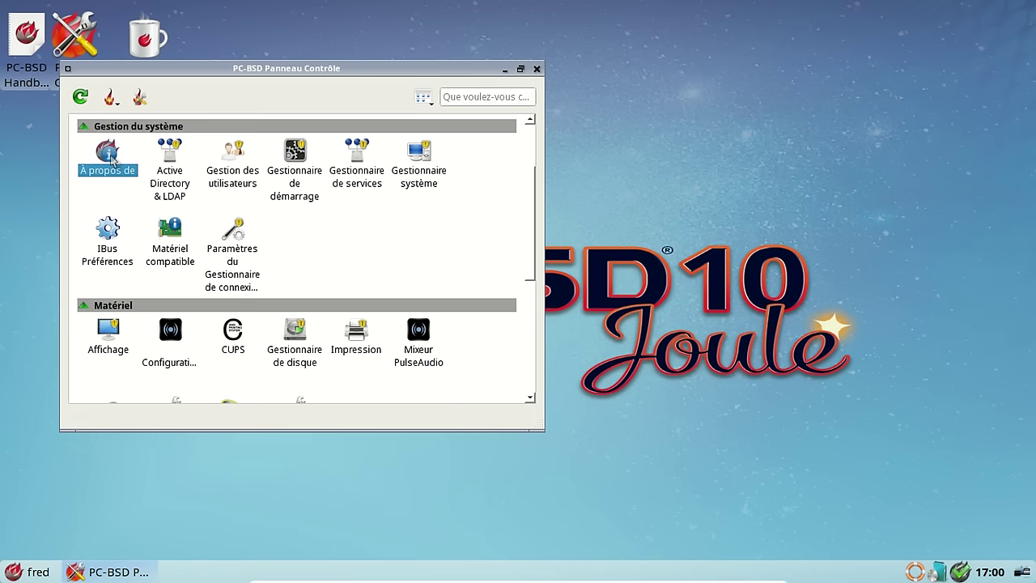
{"action": "double_click", "coordinate": [112, 159]}
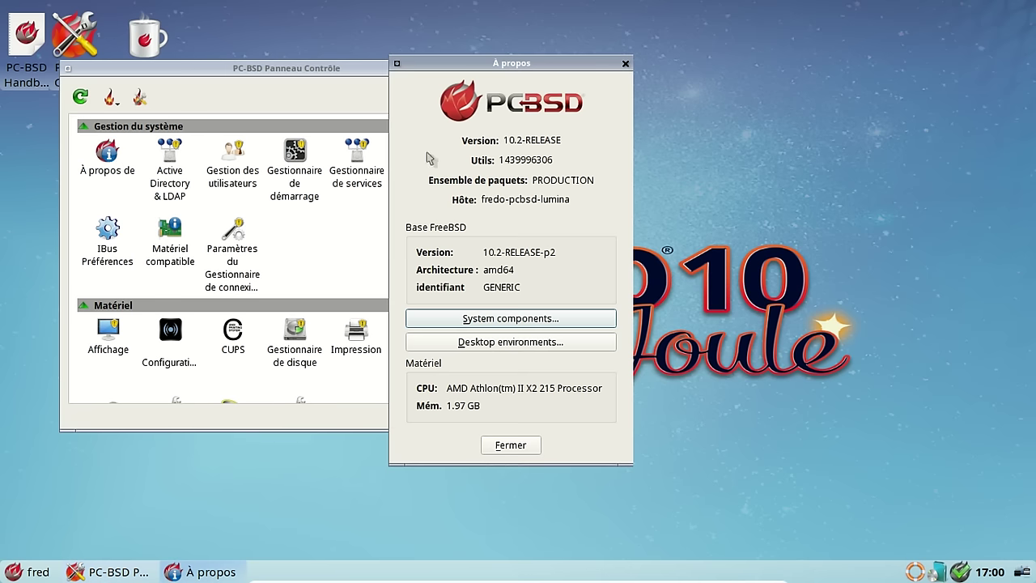
{"action": "left_click", "coordinate": [526, 344]}
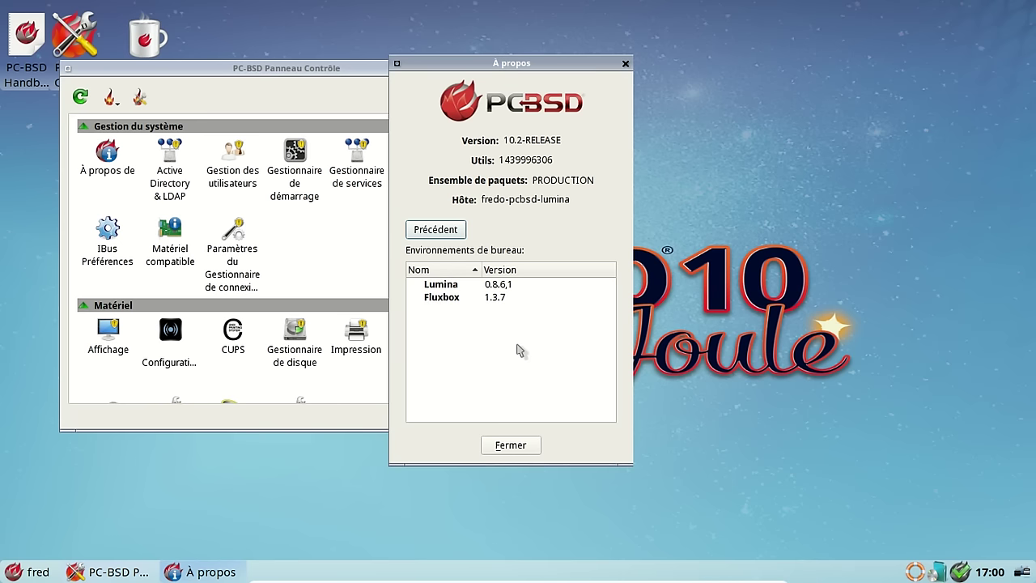
{"action": "left_click", "coordinate": [625, 64]}
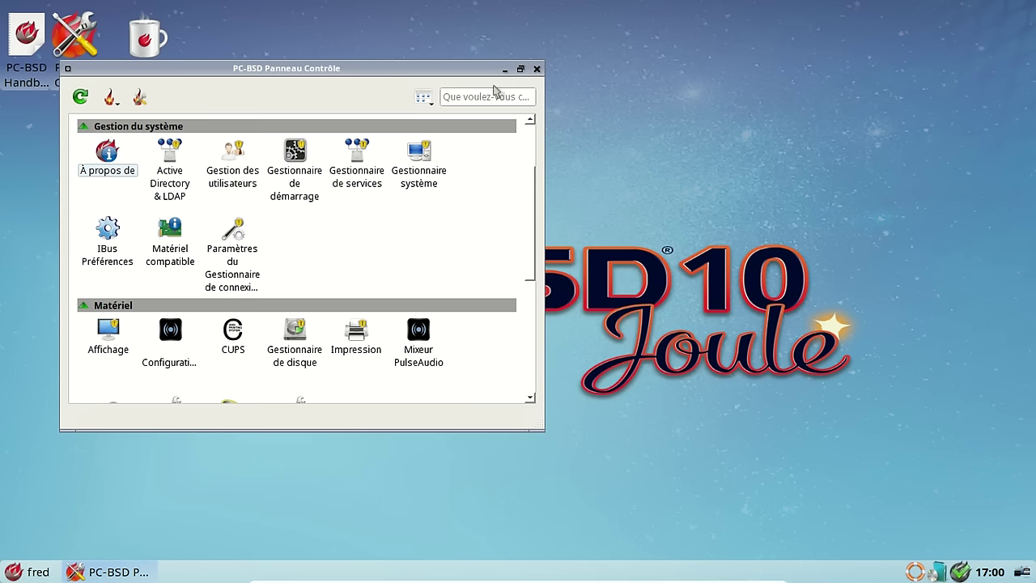
{"action": "left_click", "coordinate": [538, 71]}
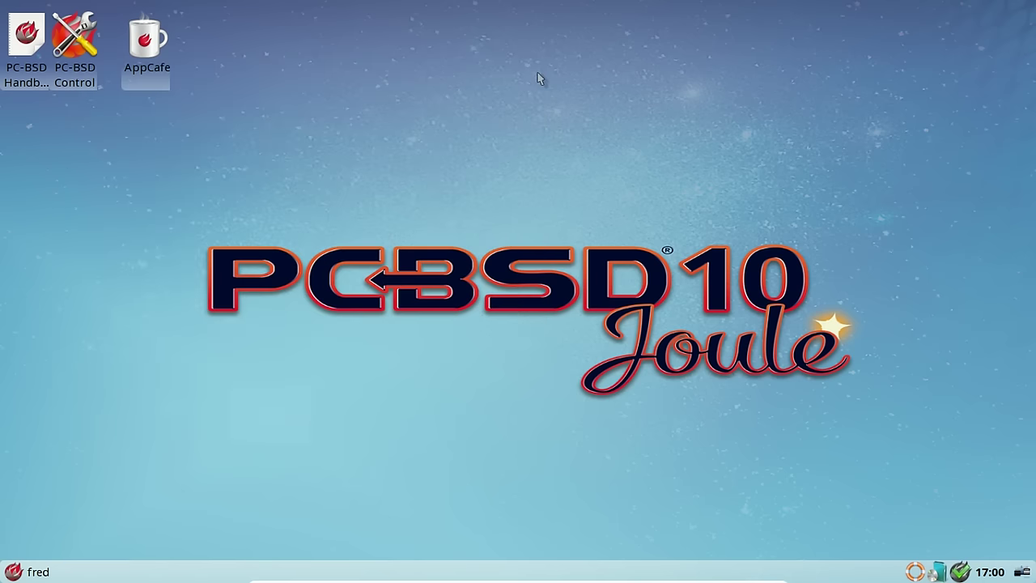
Step: Shut down the Lumina system and start the PC-BSD 10.2 - Gnome virtual machine in VirtualBox
{"action": "left_click", "coordinate": [36, 572]}
{"action": "left_click", "coordinate": [432, 433]}
{"action": "left_click", "coordinate": [1021, 571]}
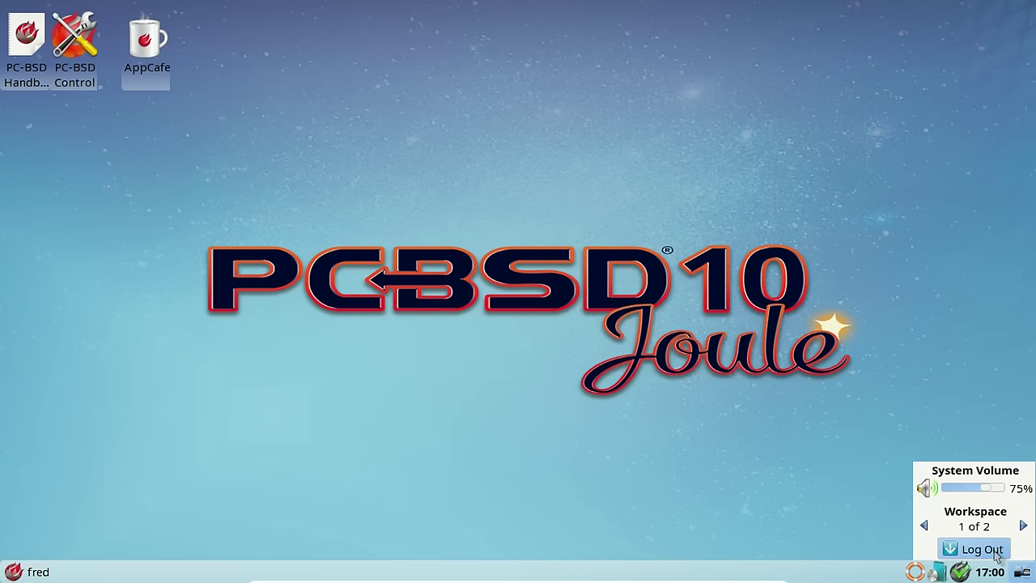
{"action": "left_click", "coordinate": [981, 550]}
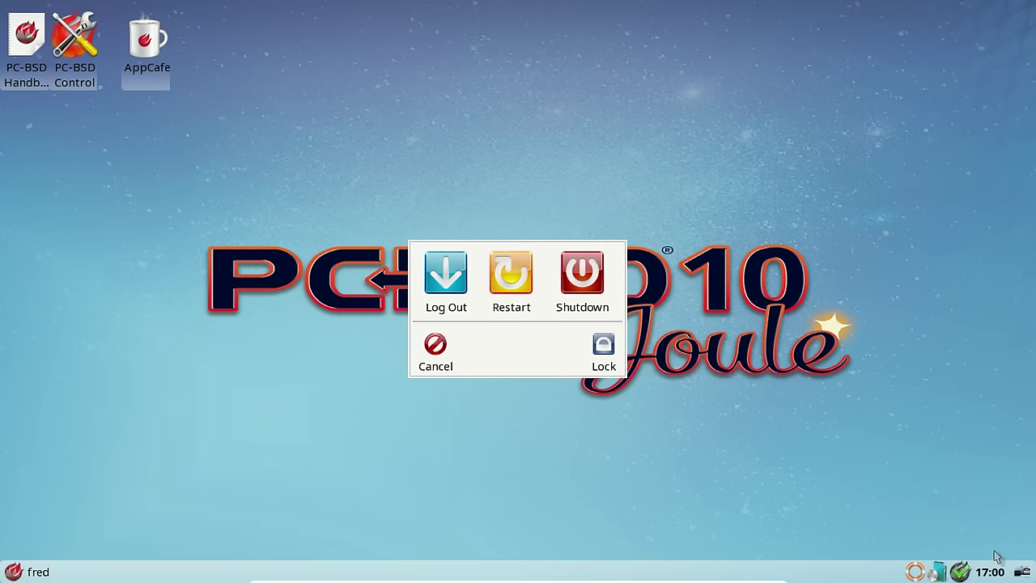
{"action": "left_click", "coordinate": [586, 294]}
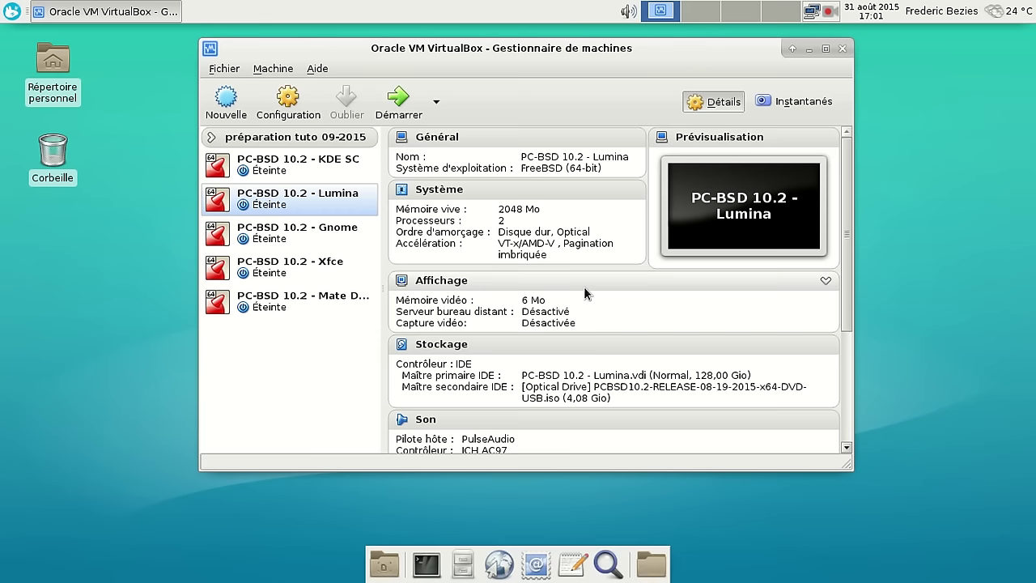
{"action": "key", "text": "Down"}
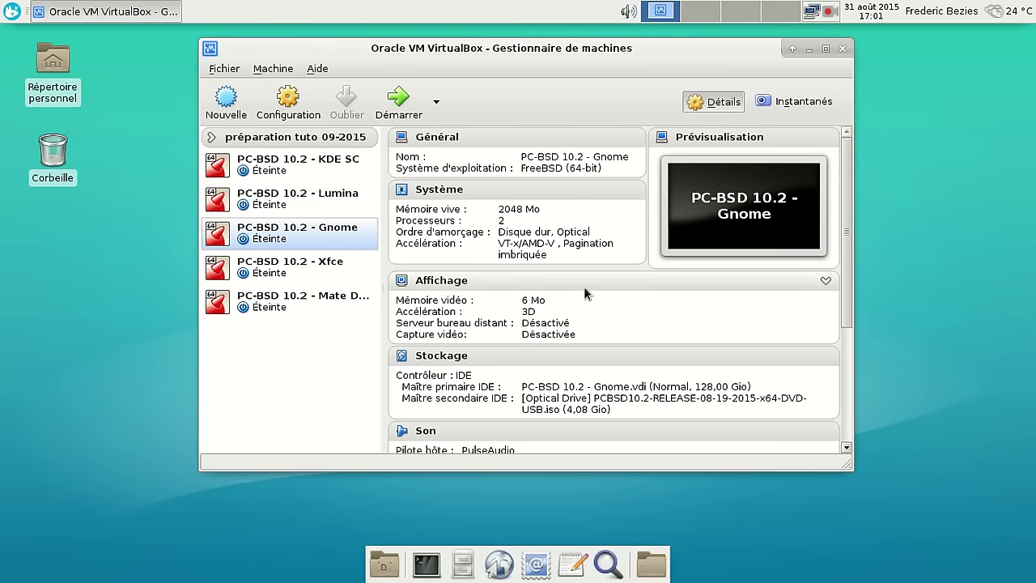
{"action": "key", "text": "Return"}
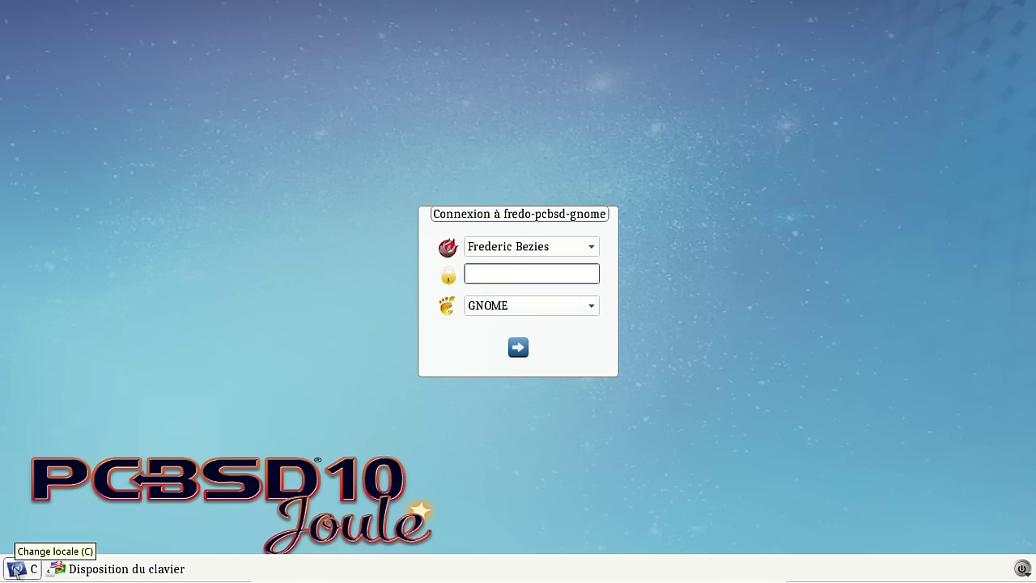
Step: Set the GNOME machine's login screen locale to French (fr) and apply it
{"action": "left_click", "coordinate": [16, 568]}
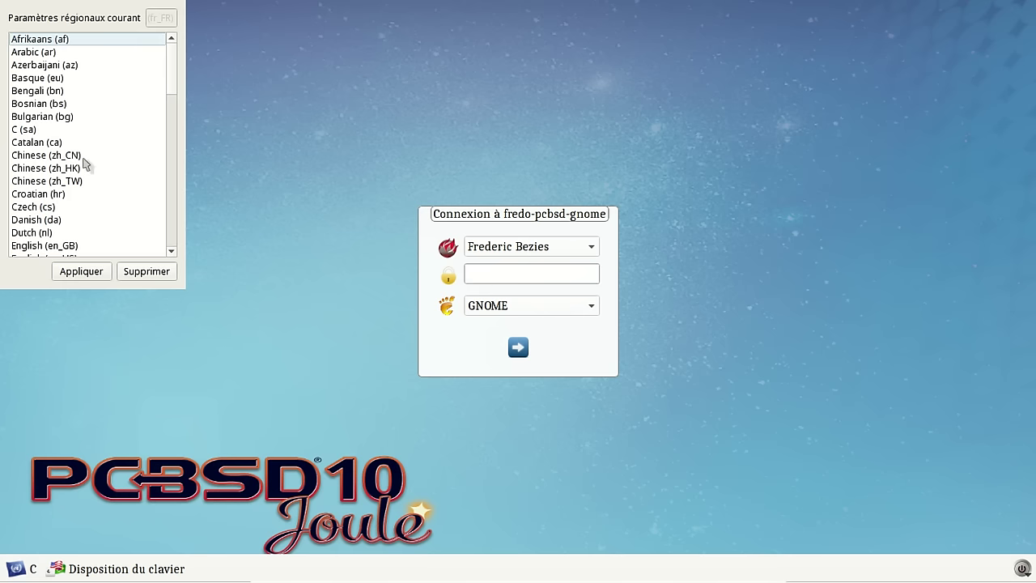
{"action": "scroll", "coordinate": [86, 164], "scroll_direction": "down", "scroll_amount": 2}
{"action": "scroll", "coordinate": [172, 81], "scroll_direction": "down", "scroll_amount": 3}
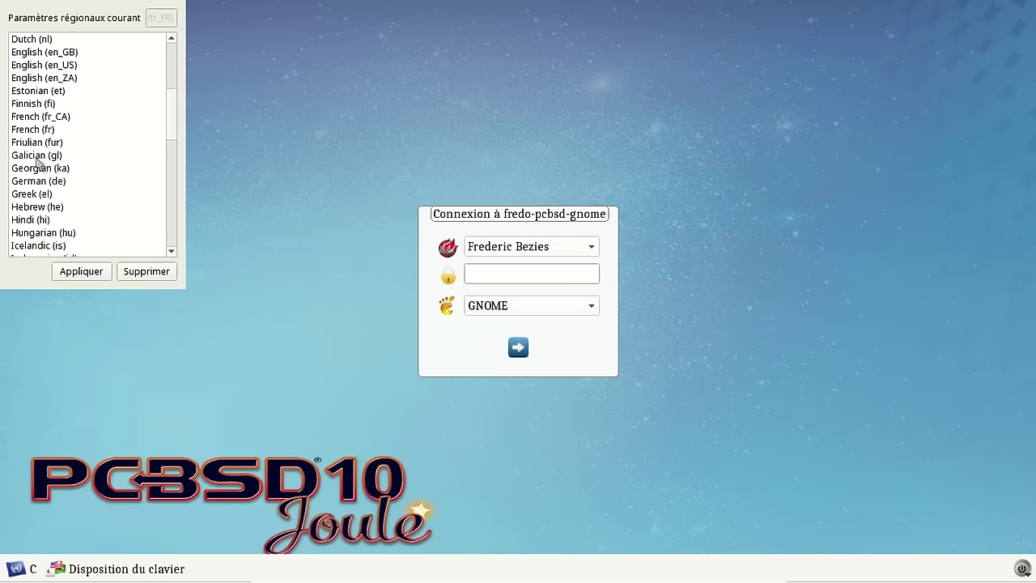
{"action": "left_click", "coordinate": [47, 130]}
{"action": "left_click", "coordinate": [69, 275]}
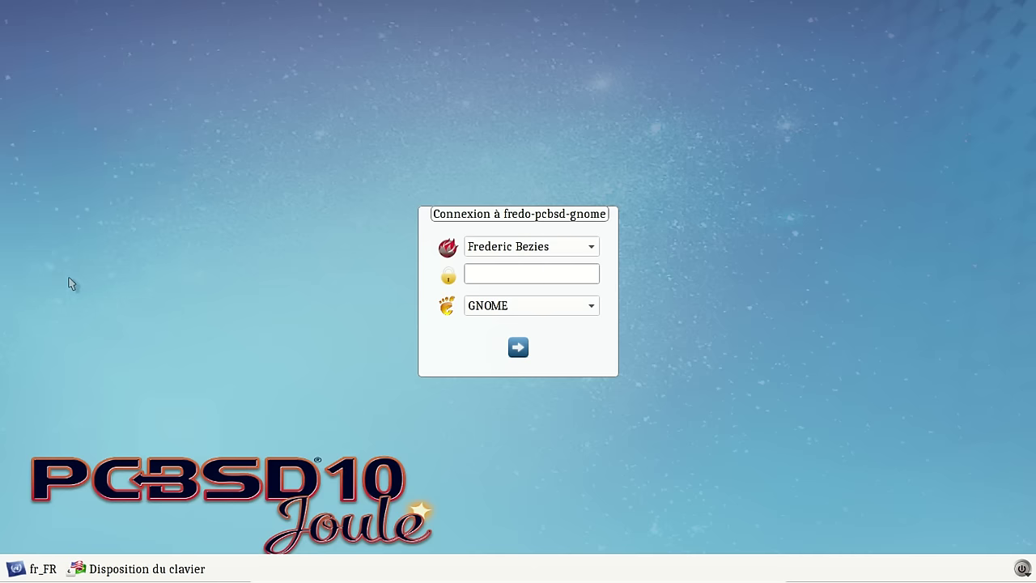
Step: Enter the account password to log in to the GNOME session, and dismiss the VBoxClient notification
{"action": "left_click", "coordinate": [534, 279]}
{"action": "type", "text": "*********"}
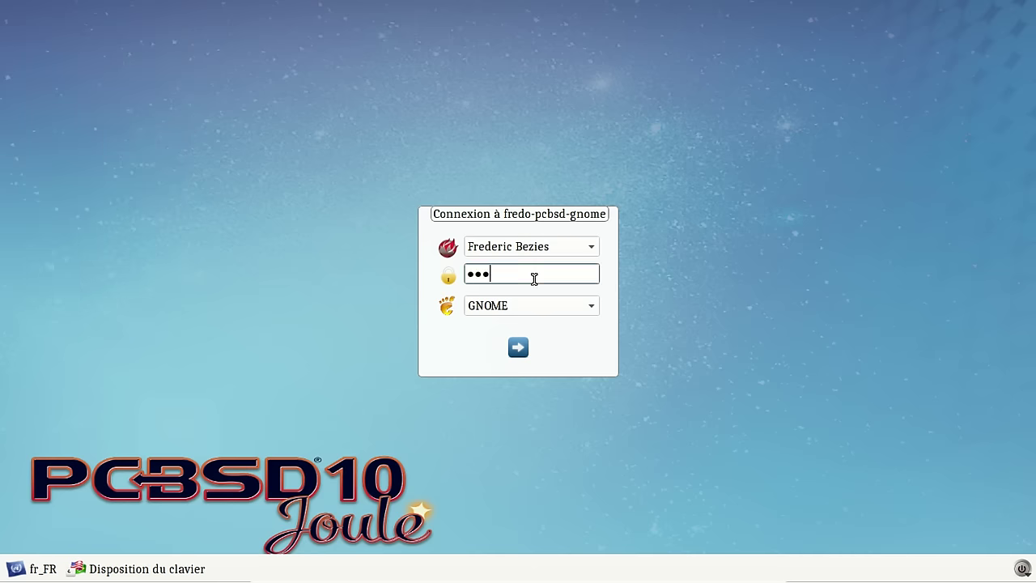
{"action": "key", "text": "Return"}
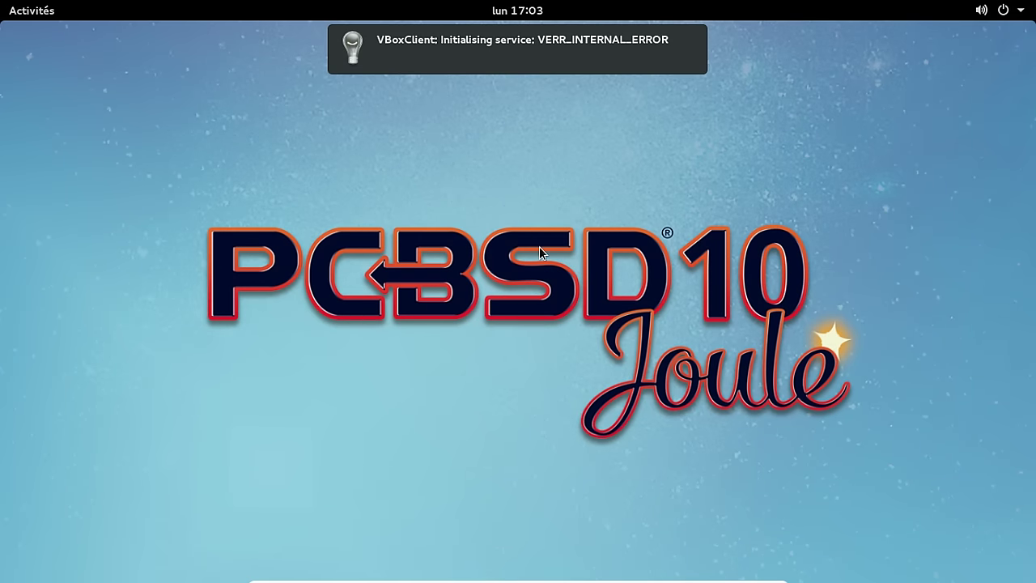
{"action": "left_click", "coordinate": [694, 35]}
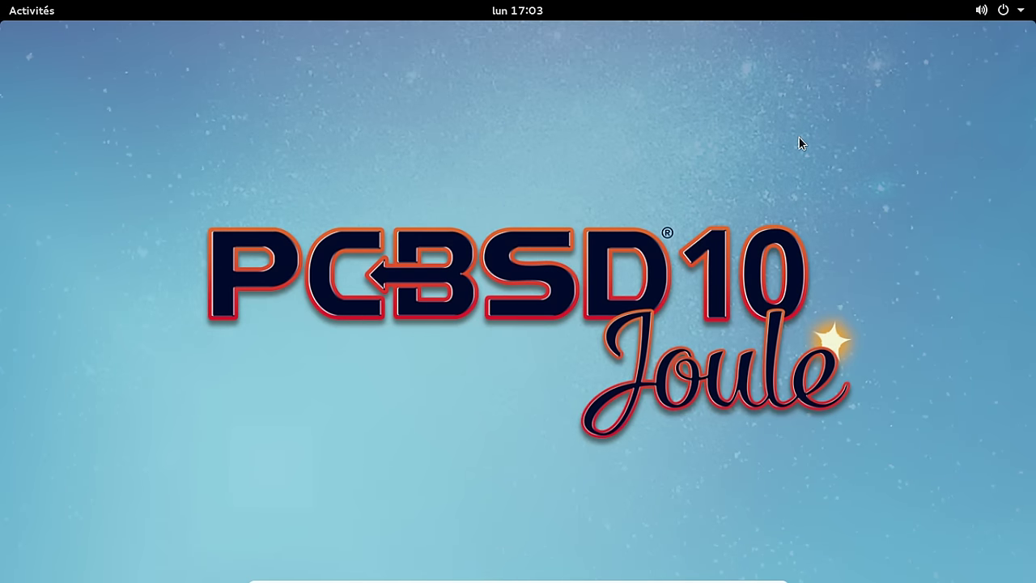
Step: Open the GNOME system settings, view the Détails overview with version and hardware information, and close the settings
{"action": "left_click", "coordinate": [1014, 11]}
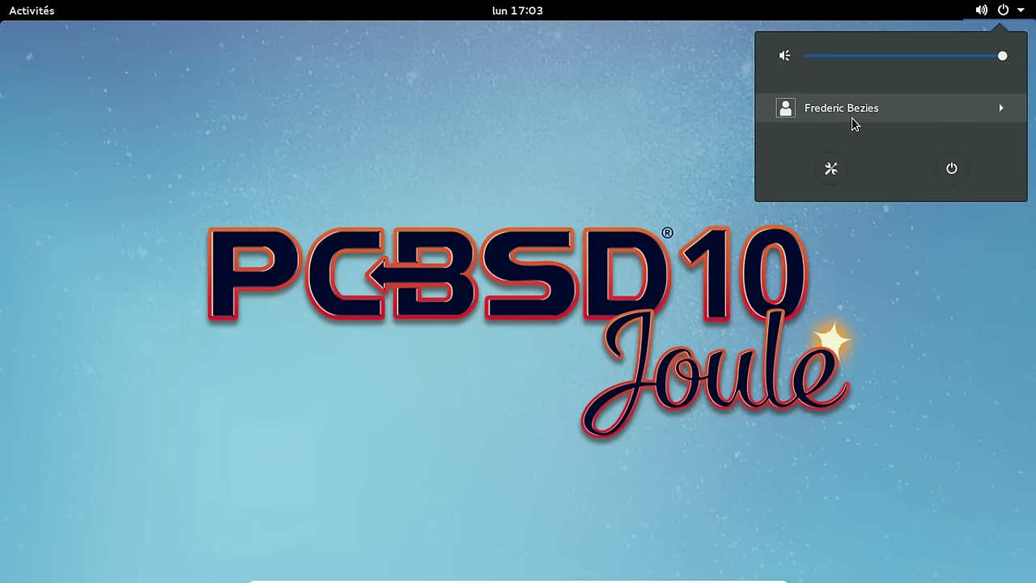
{"action": "left_click", "coordinate": [833, 168]}
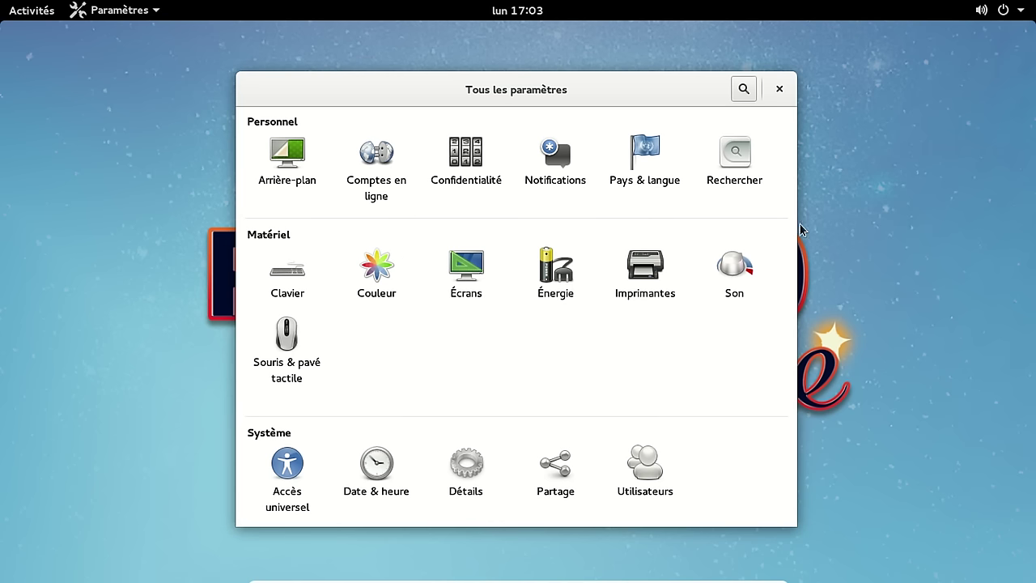
{"action": "left_click", "coordinate": [467, 470]}
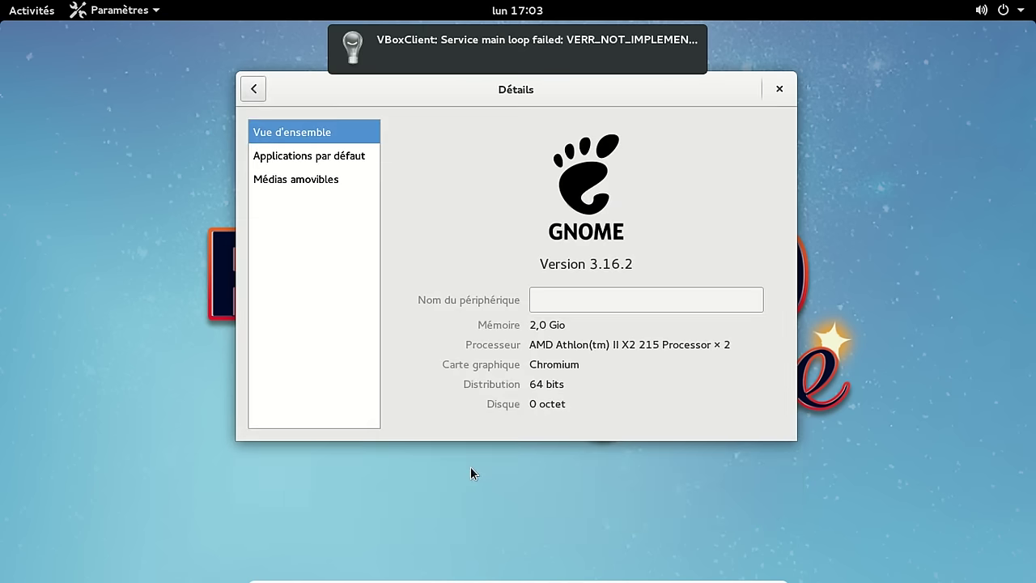
{"action": "left_click", "coordinate": [695, 41]}
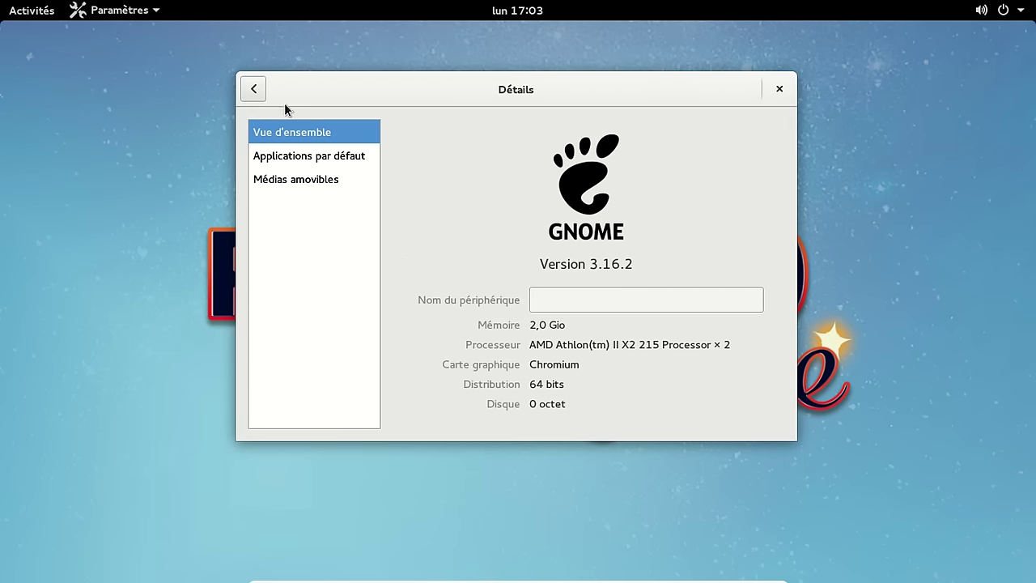
{"action": "left_click", "coordinate": [251, 91]}
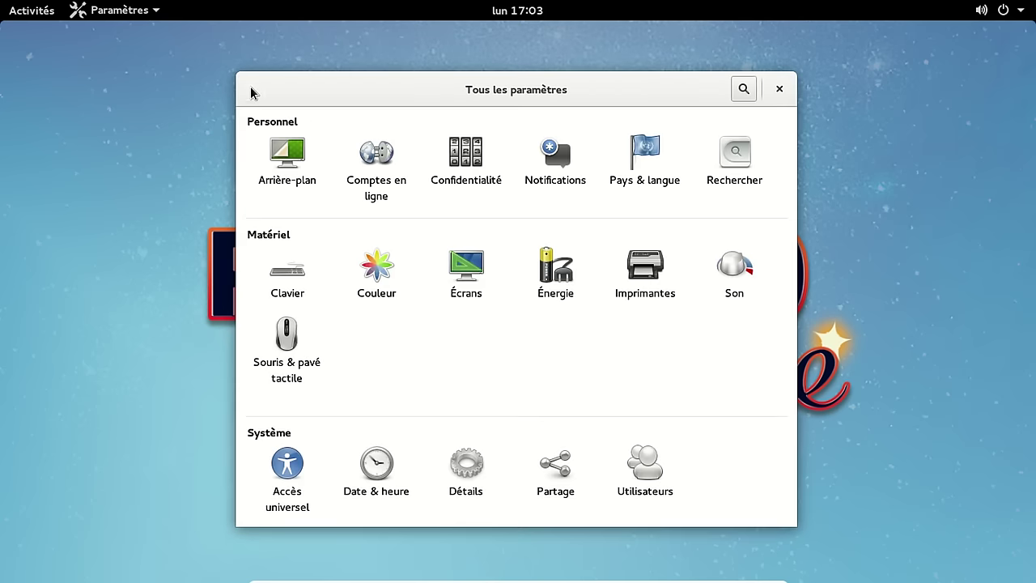
{"action": "left_click", "coordinate": [779, 89]}
Step: Look through all five pages of installed applications in the Activities overview, and launch the Fichiers file manager
{"action": "left_click", "coordinate": [53, 12]}
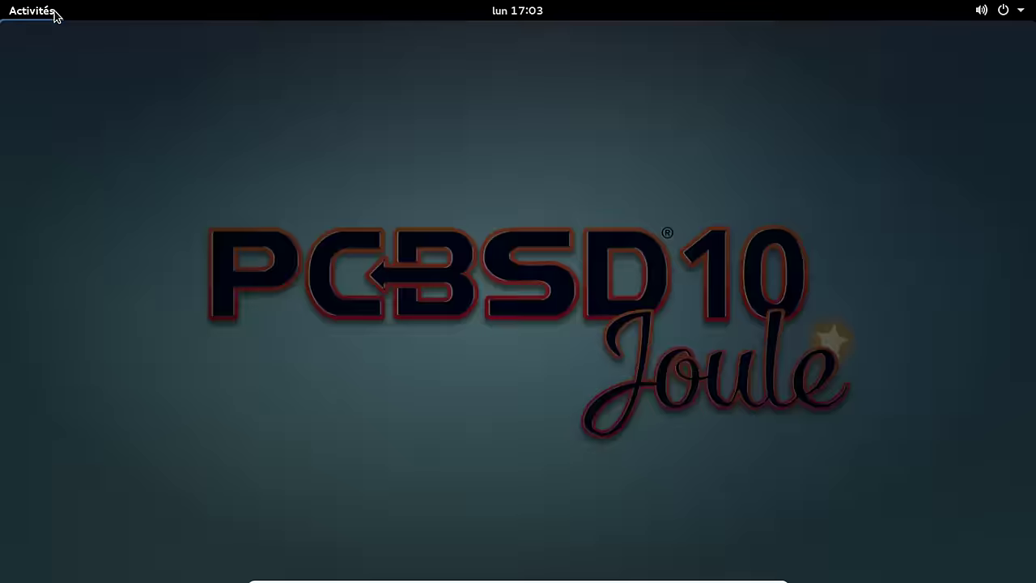
{"action": "left_click", "coordinate": [37, 420]}
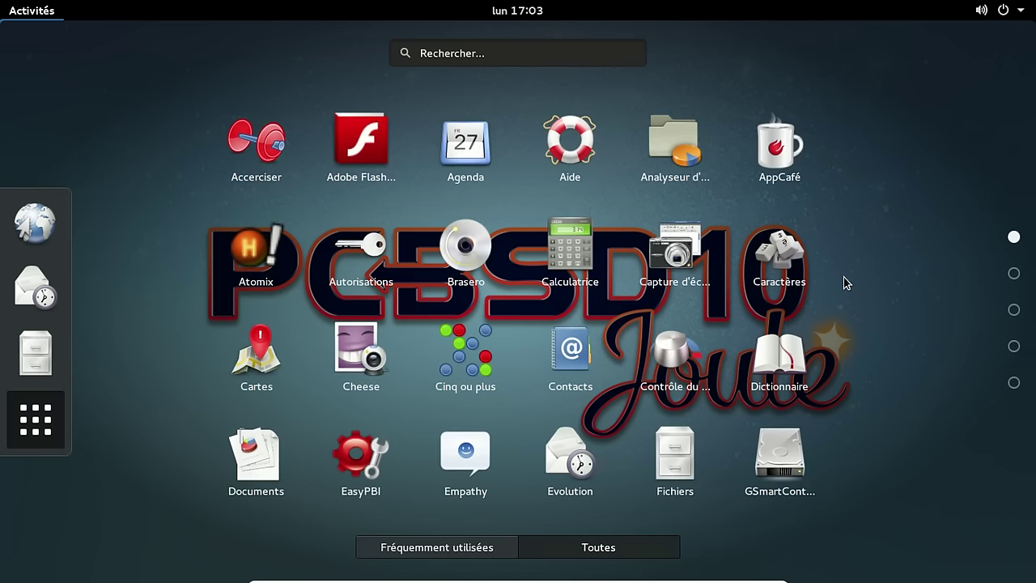
{"action": "left_click", "coordinate": [1014, 273]}
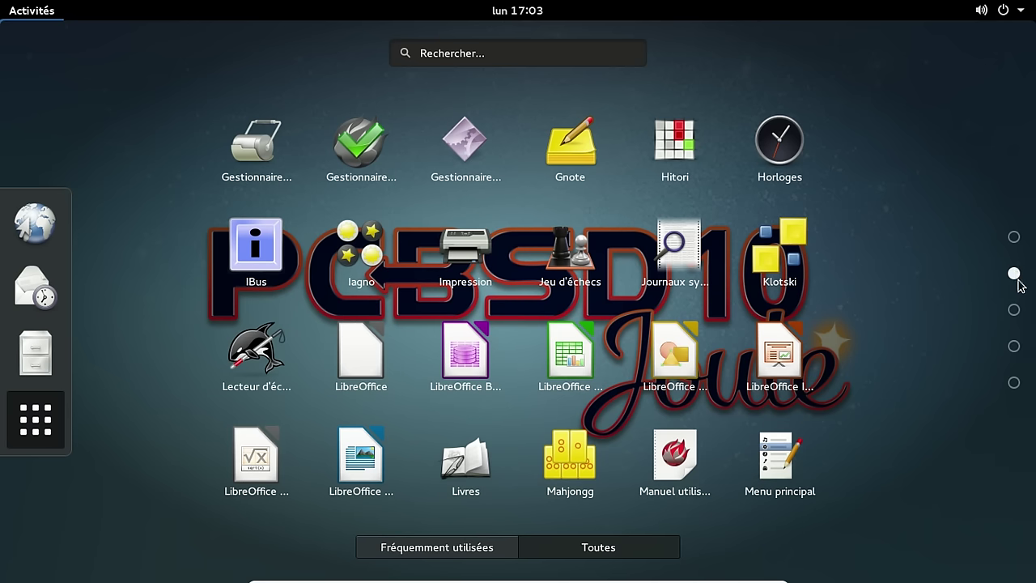
{"action": "left_click", "coordinate": [1014, 310]}
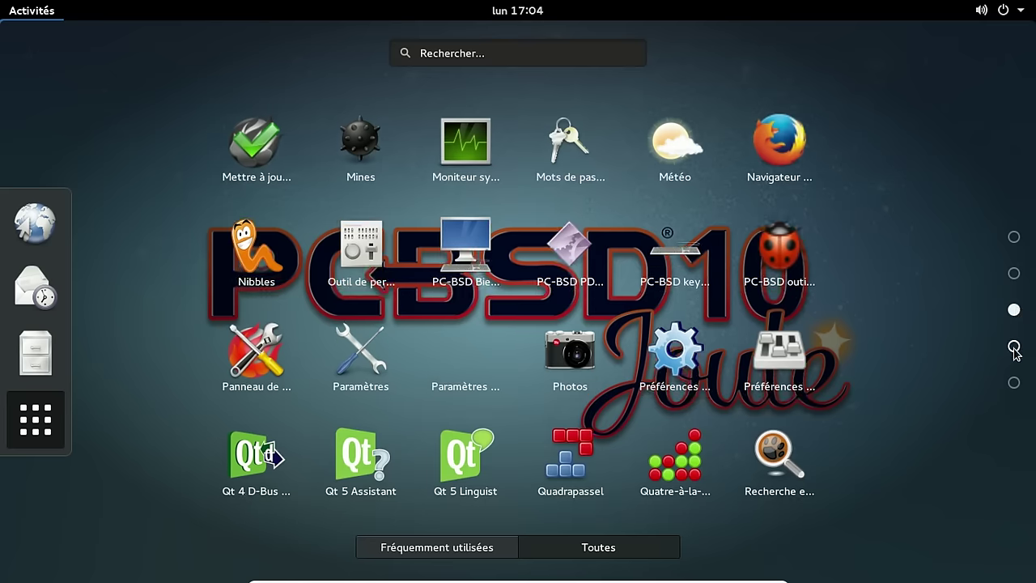
{"action": "left_click", "coordinate": [1014, 347]}
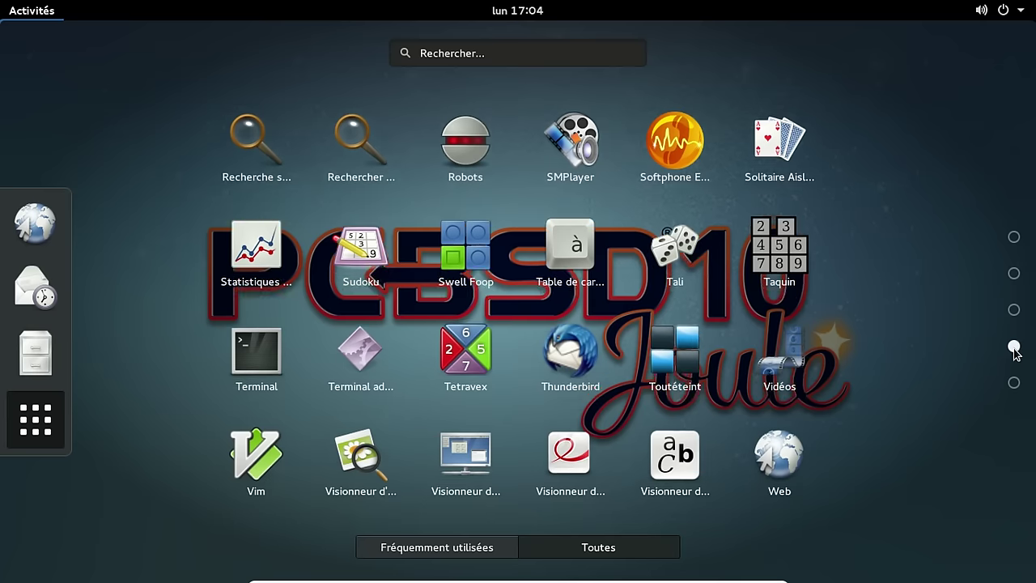
{"action": "left_click", "coordinate": [1014, 383]}
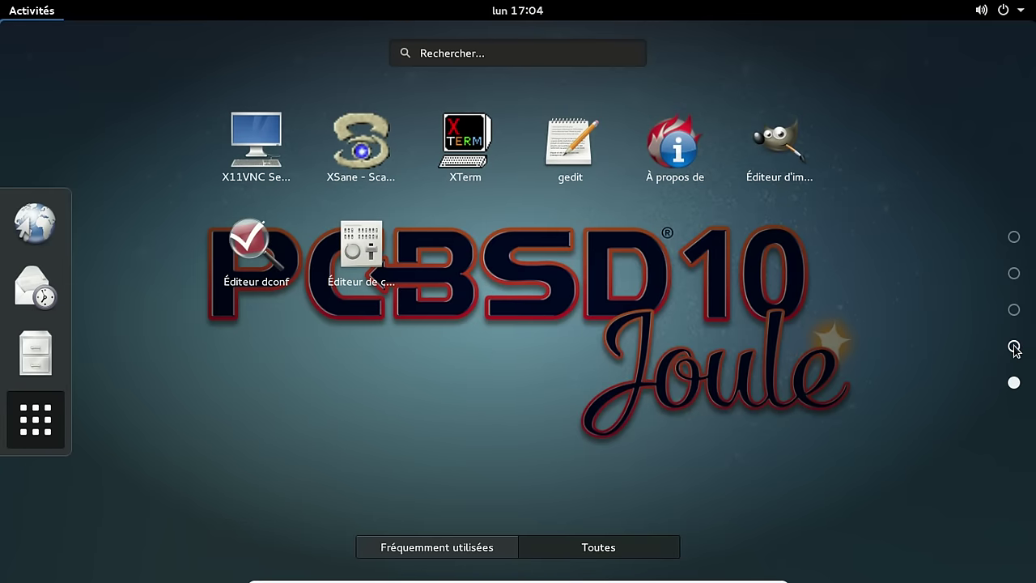
{"action": "left_click", "coordinate": [1014, 346]}
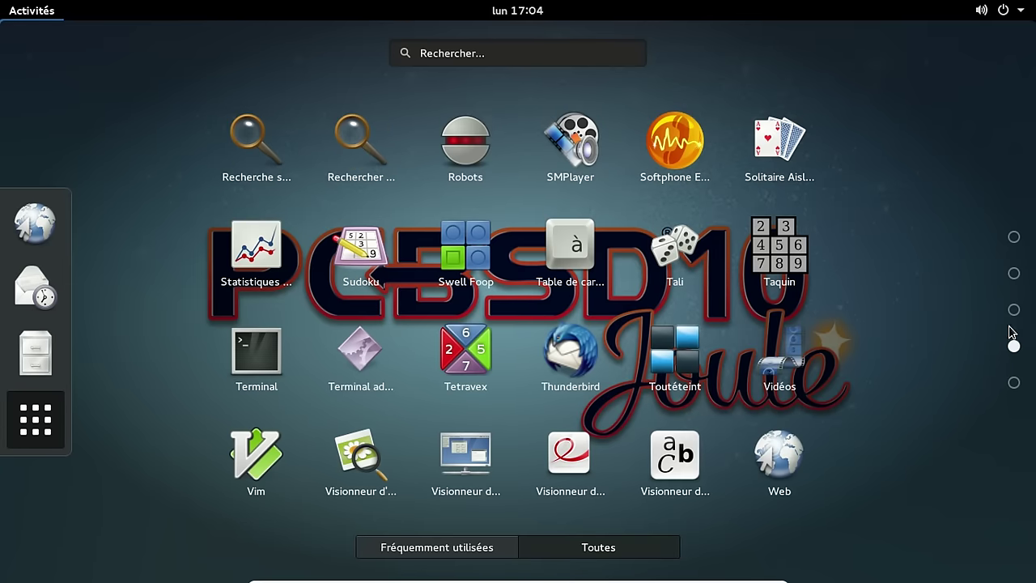
{"action": "left_click", "coordinate": [1014, 311]}
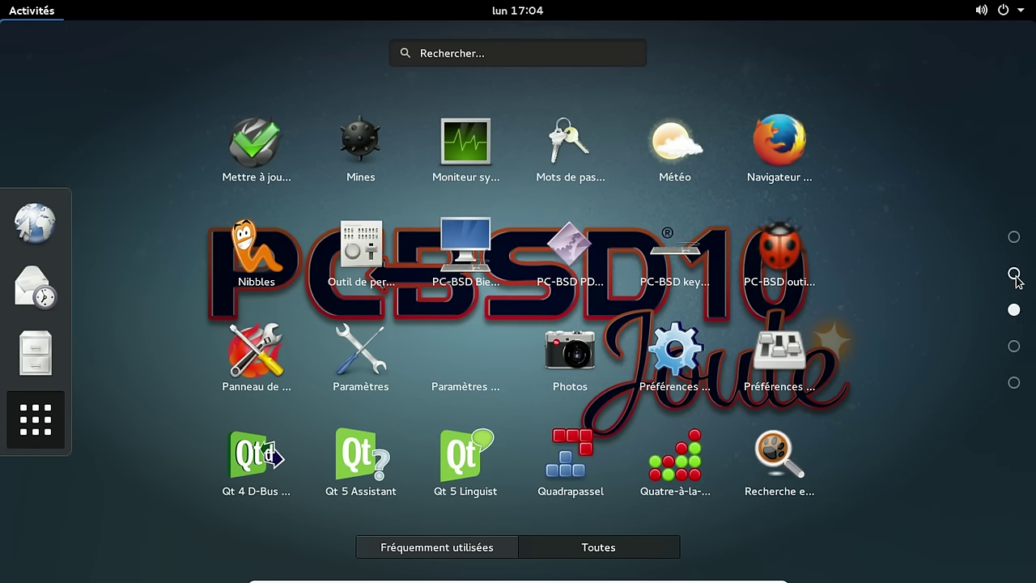
{"action": "left_click", "coordinate": [1014, 274]}
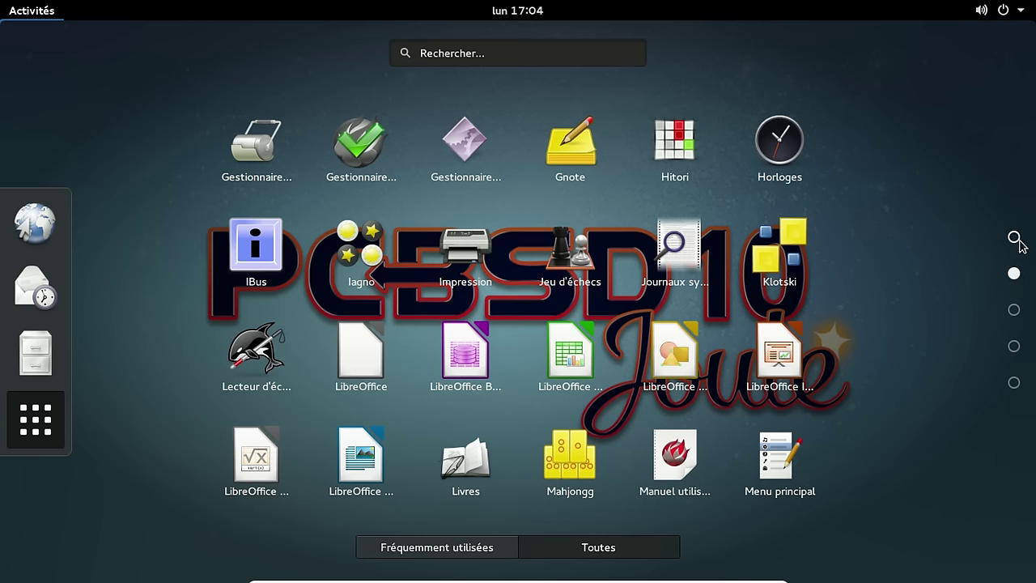
{"action": "left_click", "coordinate": [1013, 237]}
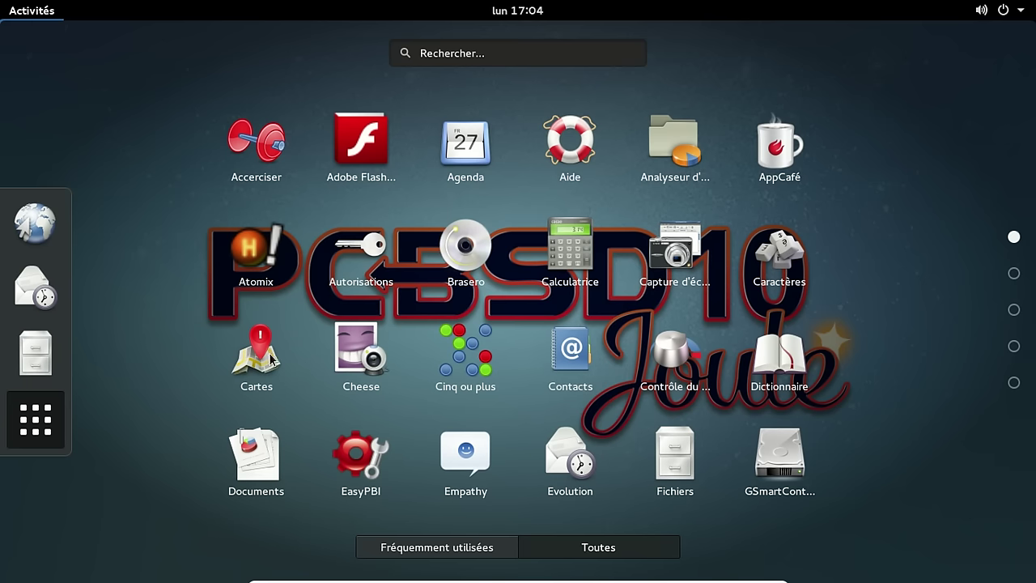
{"action": "left_click", "coordinate": [50, 348]}
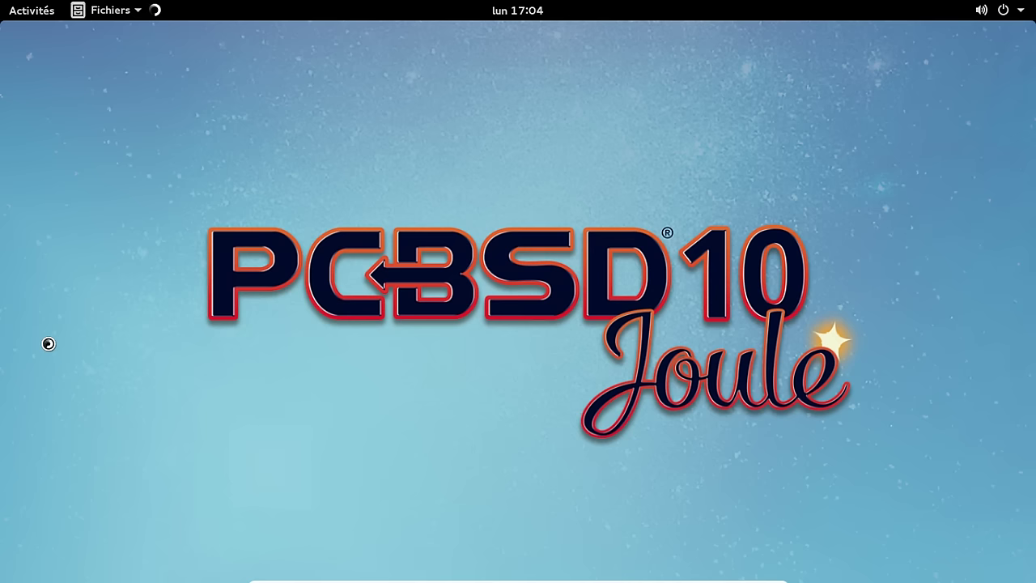
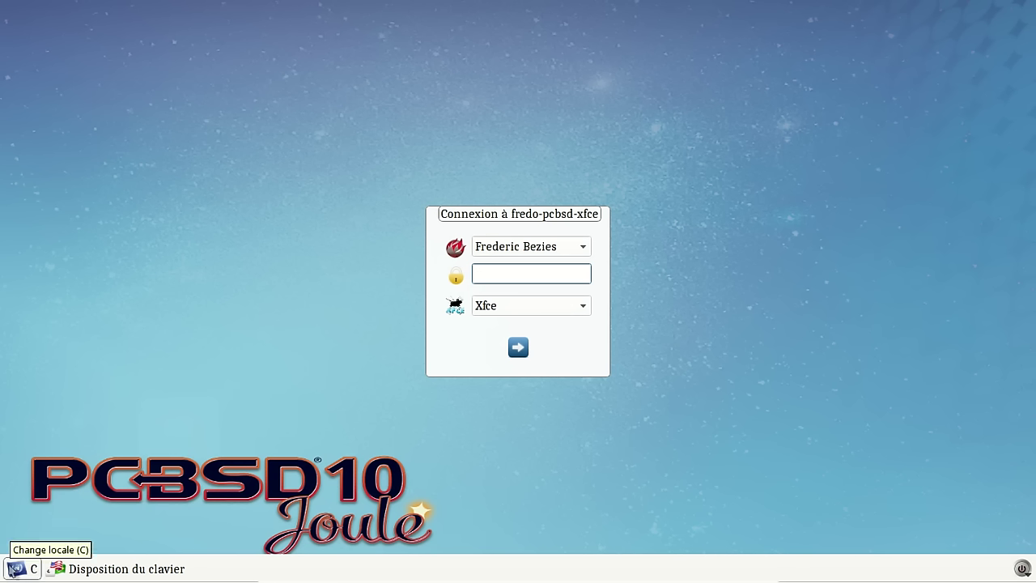
Step: Set the Xfce machine's login screen locale to French (fr) and apply it
{"action": "left_click", "coordinate": [17, 568]}
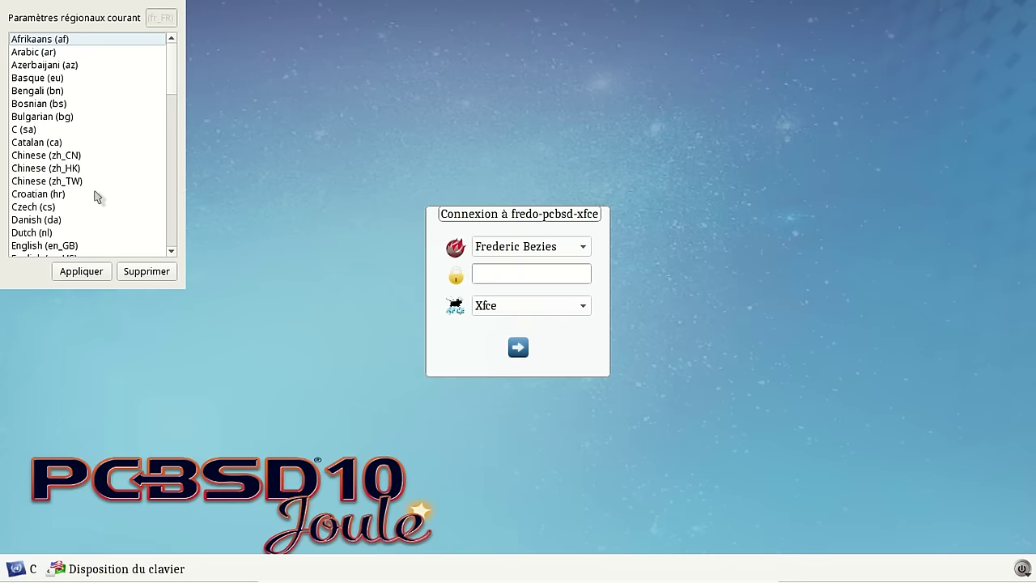
{"action": "scroll", "coordinate": [95, 198], "scroll_direction": "down", "scroll_amount": 3}
{"action": "left_click", "coordinate": [67, 210]}
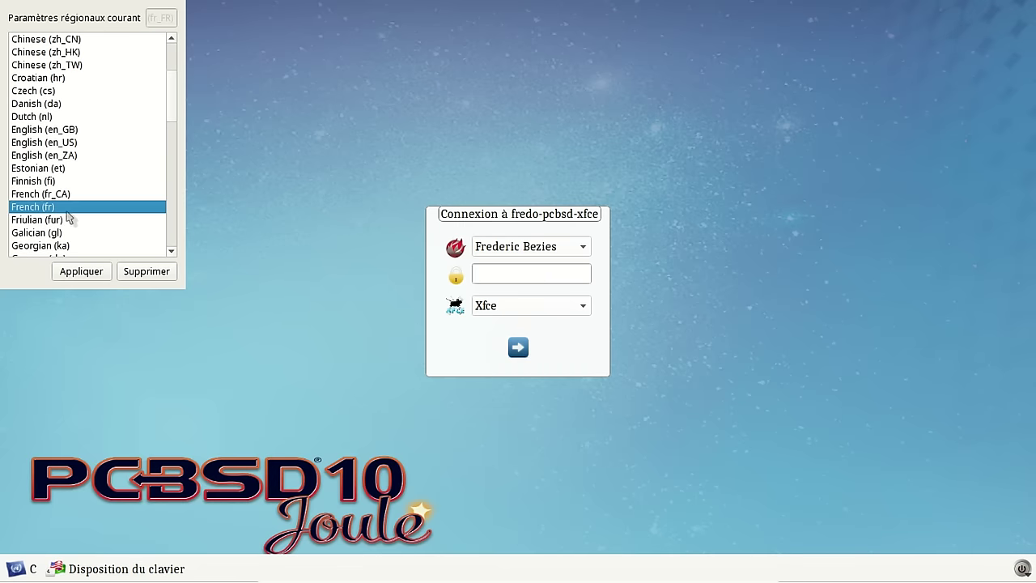
{"action": "left_click", "coordinate": [83, 269]}
Step: Enter the account password and log in to the Xfce session
{"action": "left_click", "coordinate": [539, 275]}
{"action": "type", "text": "********"}
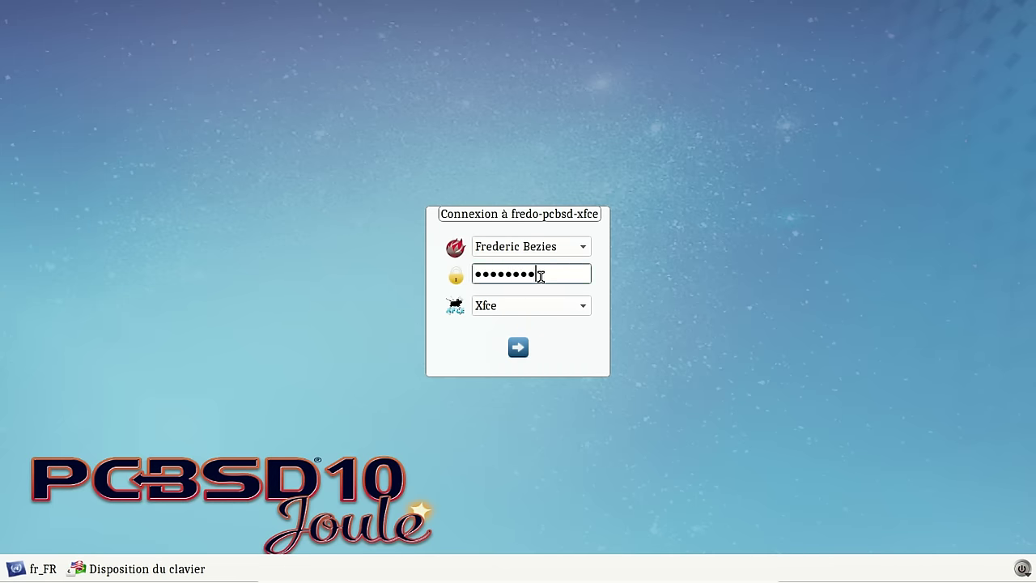
{"action": "key", "text": "Return"}
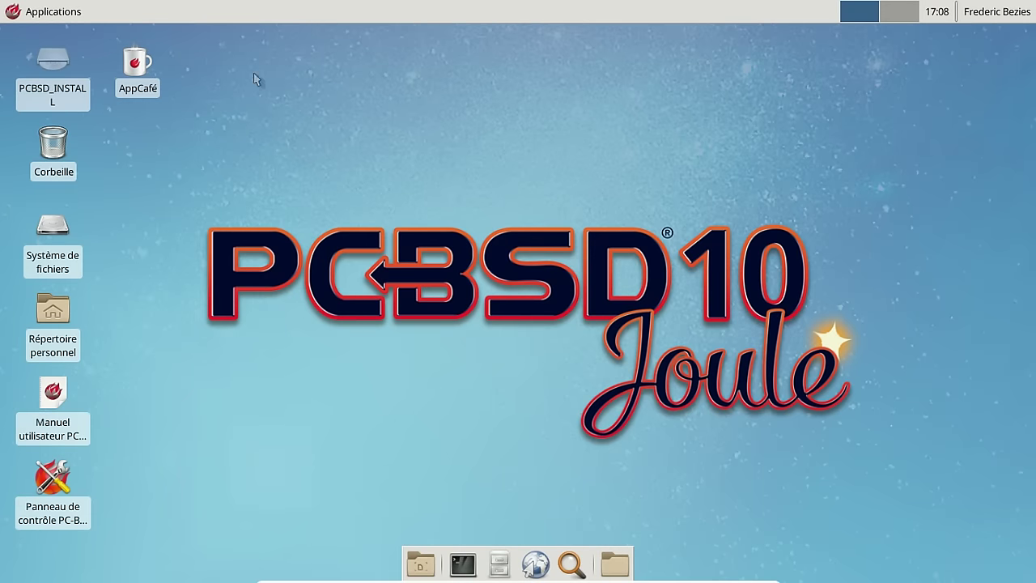
Step: View the information window about the Xfce desktop environment and close it
{"action": "left_click", "coordinate": [65, 14]}
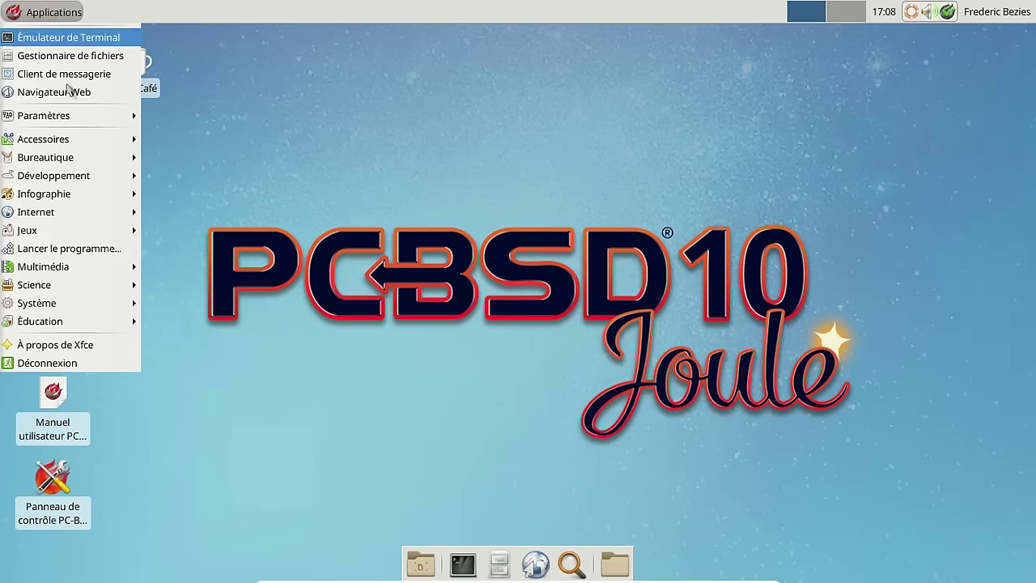
{"action": "left_click", "coordinate": [90, 352]}
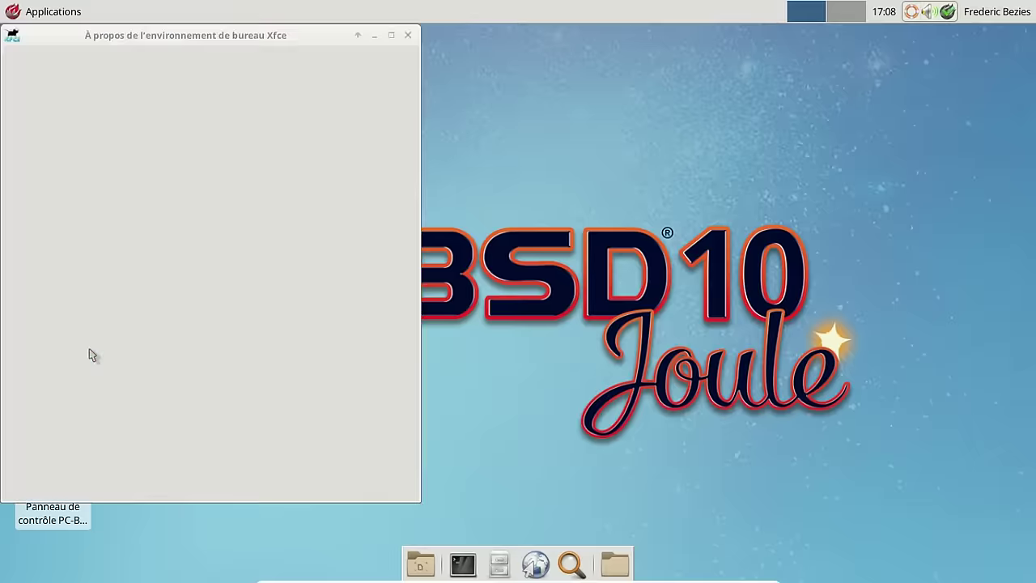
{"action": "left_click", "coordinate": [409, 34]}
Step: Open the personal home folder from the desktop, view its contents, and close the file manager
{"action": "left_click", "coordinate": [53, 311]}
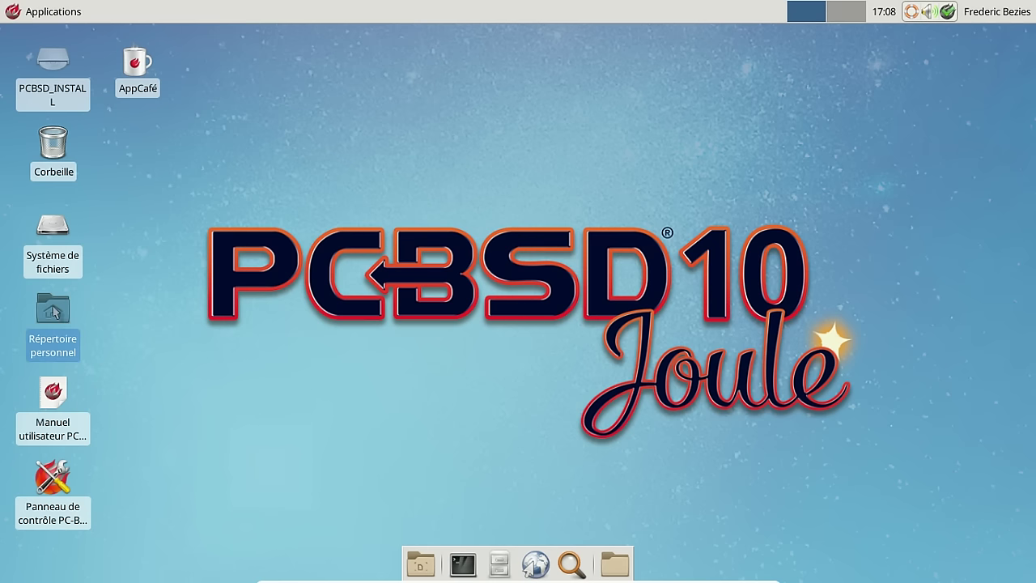
{"action": "double_click", "coordinate": [53, 310]}
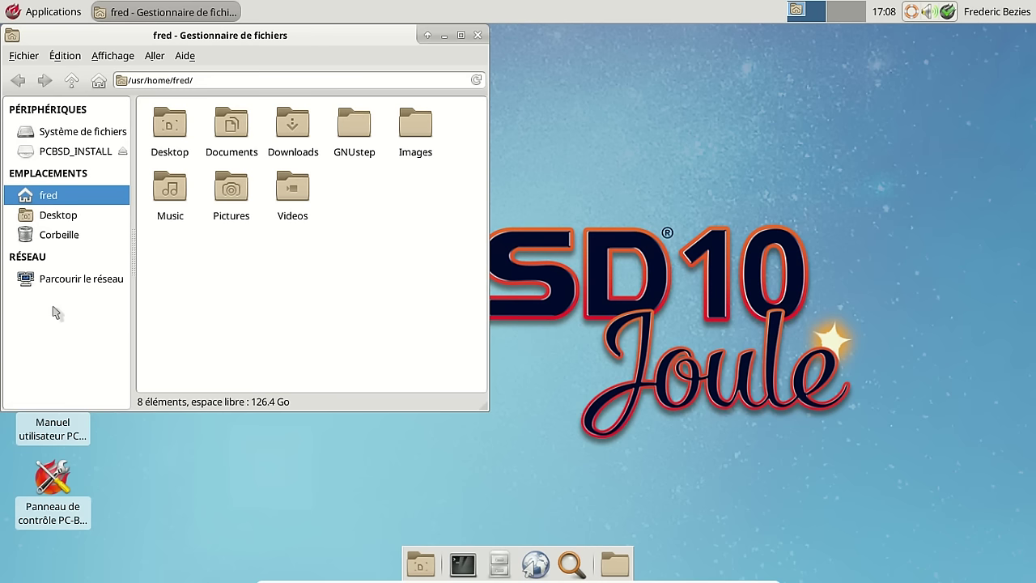
{"action": "left_click", "coordinate": [479, 35]}
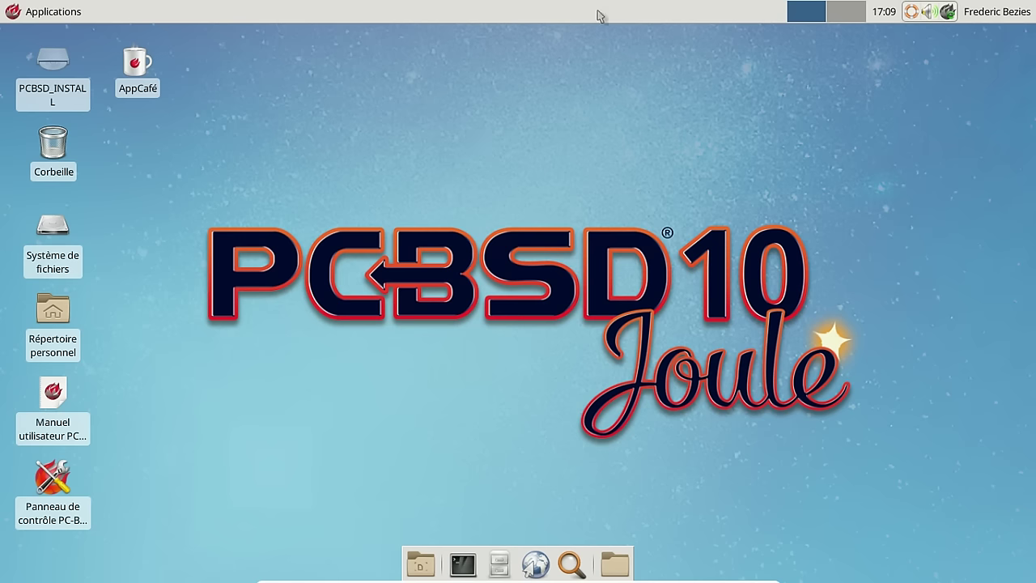
Step: Add the Mélangeur audio plugin to the Xfce panel, look through the other available items, and close the dialog
{"action": "right_click", "coordinate": [670, 19]}
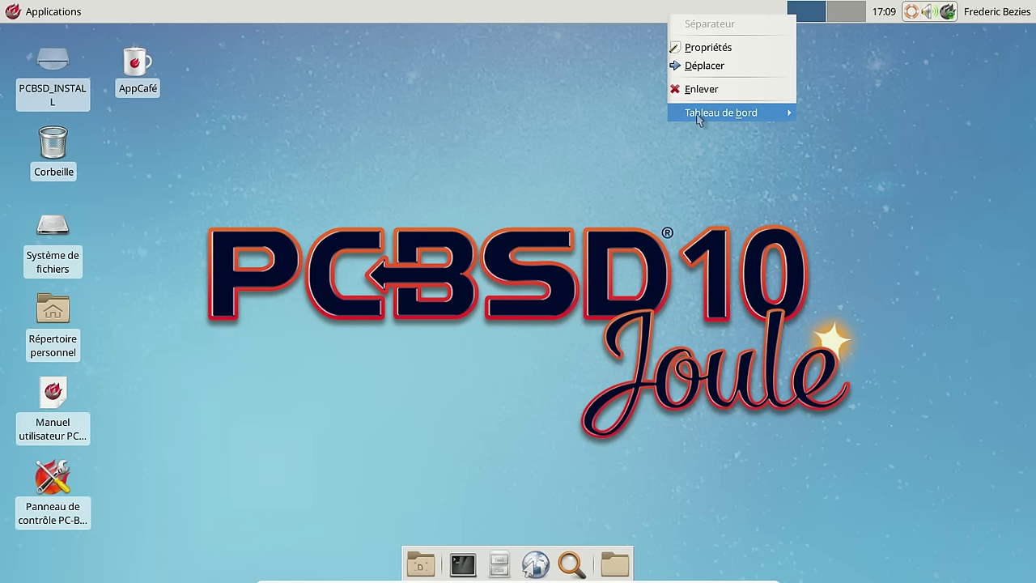
{"action": "mouse_move", "coordinate": [697, 117]}
{"action": "left_click", "coordinate": [836, 115]}
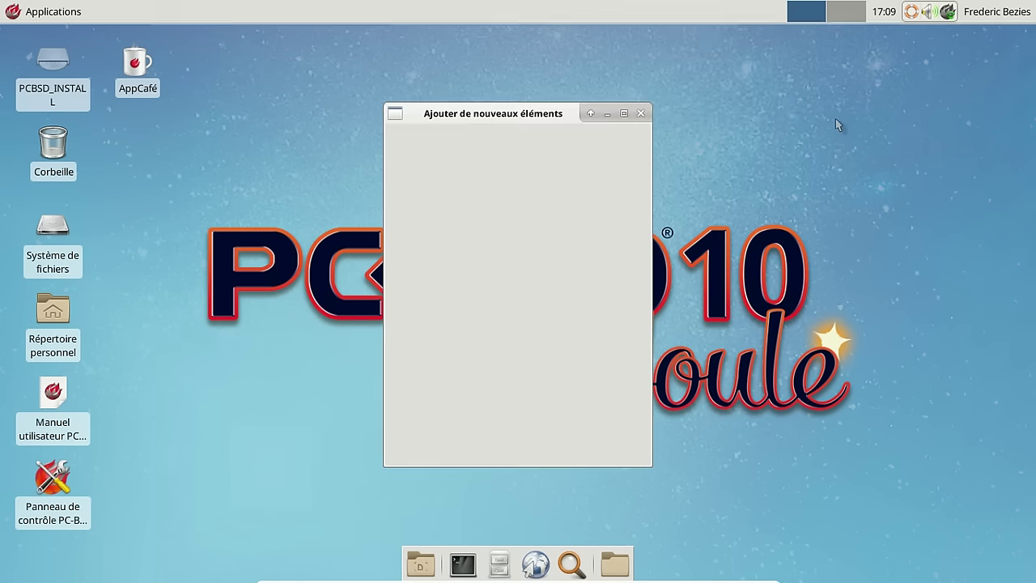
{"action": "left_click_drag", "start_coordinate": [644, 259], "coordinate": [644, 370]}
{"action": "left_click", "coordinate": [486, 353]}
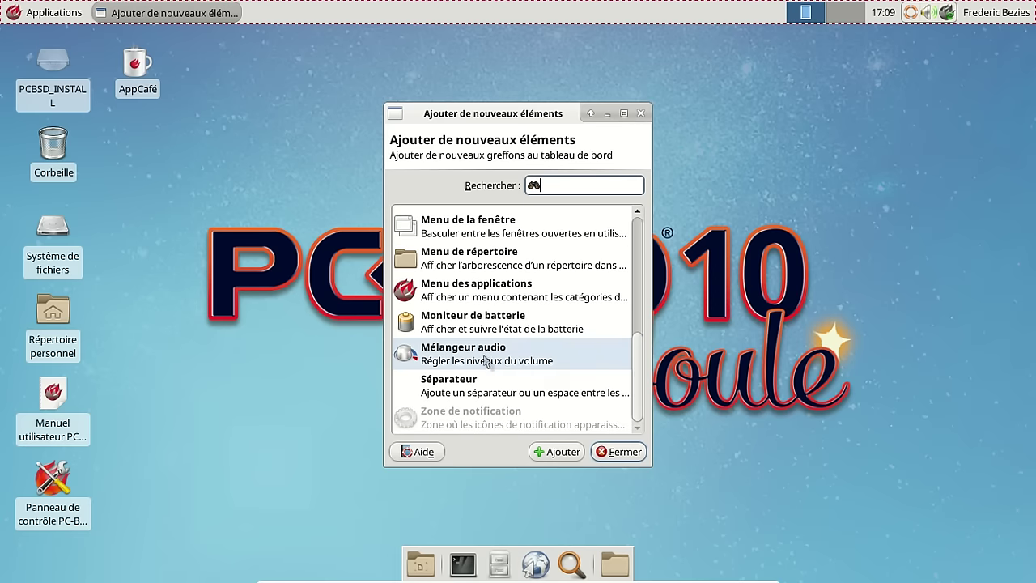
{"action": "left_click", "coordinate": [550, 451]}
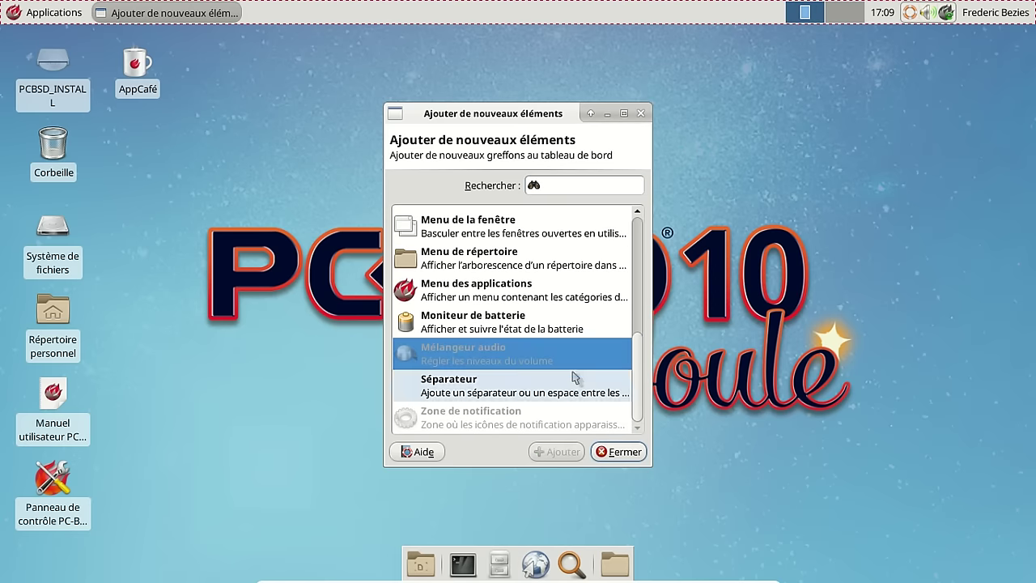
{"action": "left_click_drag", "start_coordinate": [636, 390], "coordinate": [636, 325]}
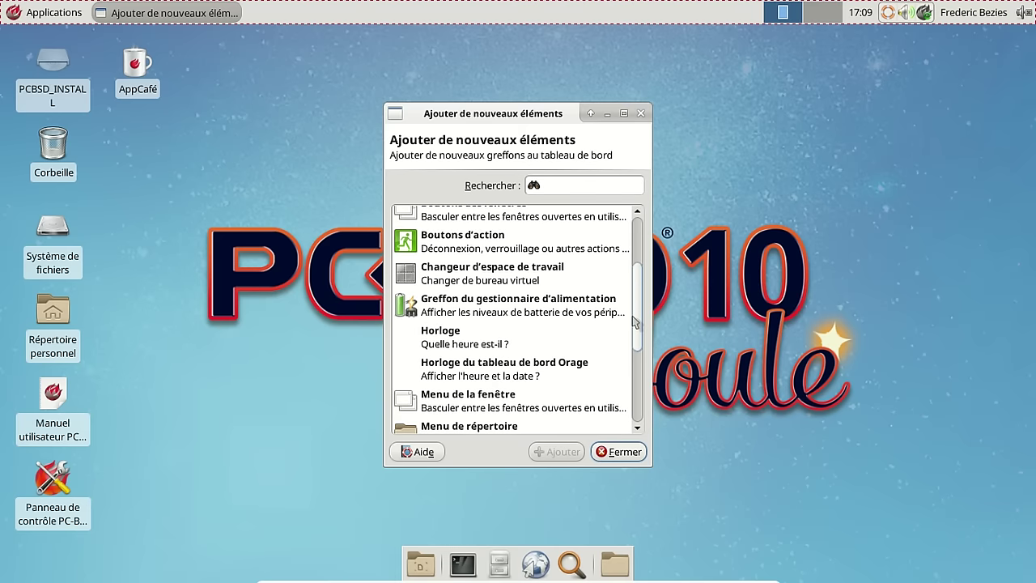
{"action": "left_click", "coordinate": [623, 453]}
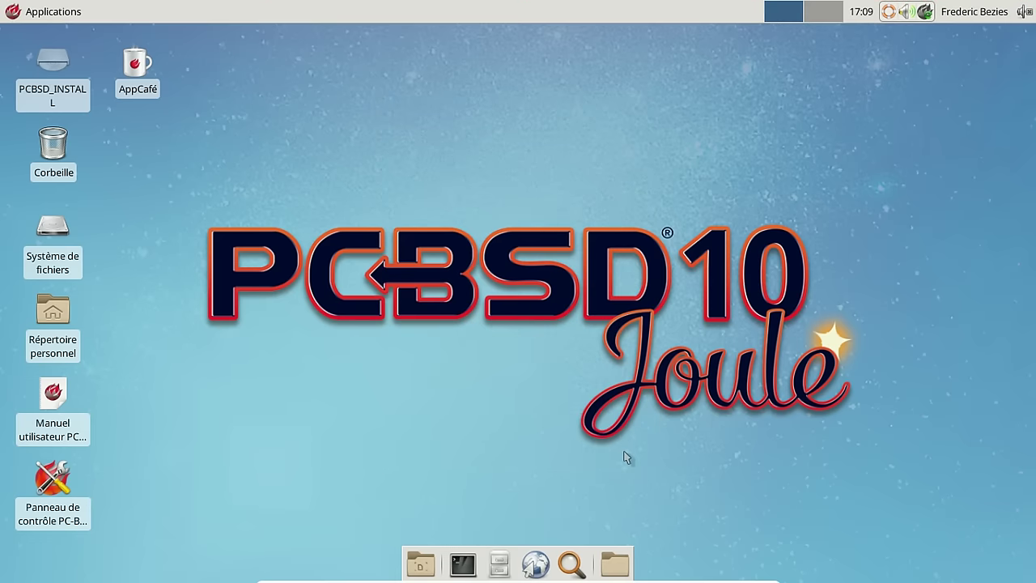
Step: Unmute the sound through the audio mixer plugin on the Xfce panel
{"action": "right_click", "coordinate": [1023, 12]}
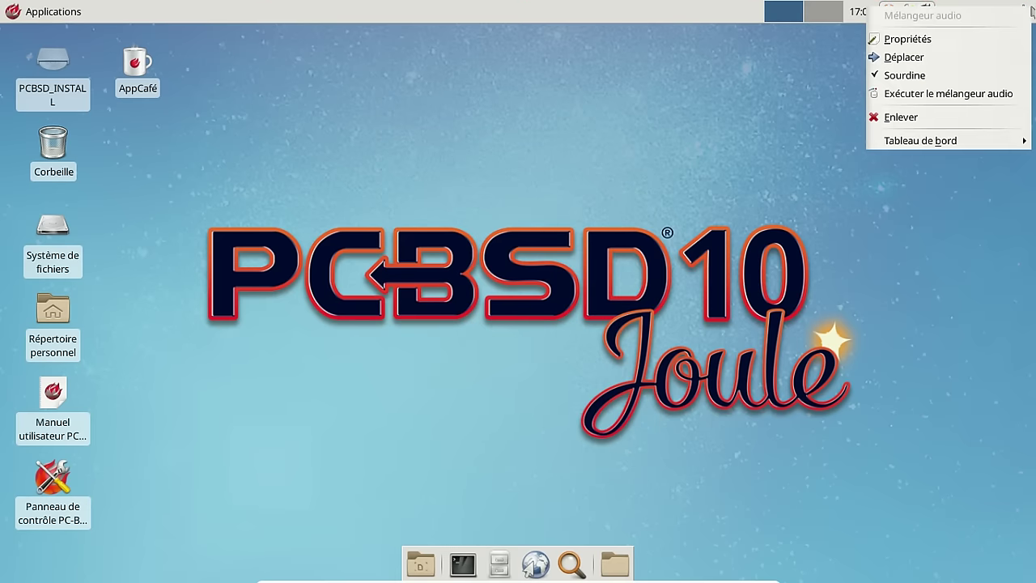
{"action": "left_click", "coordinate": [890, 76]}
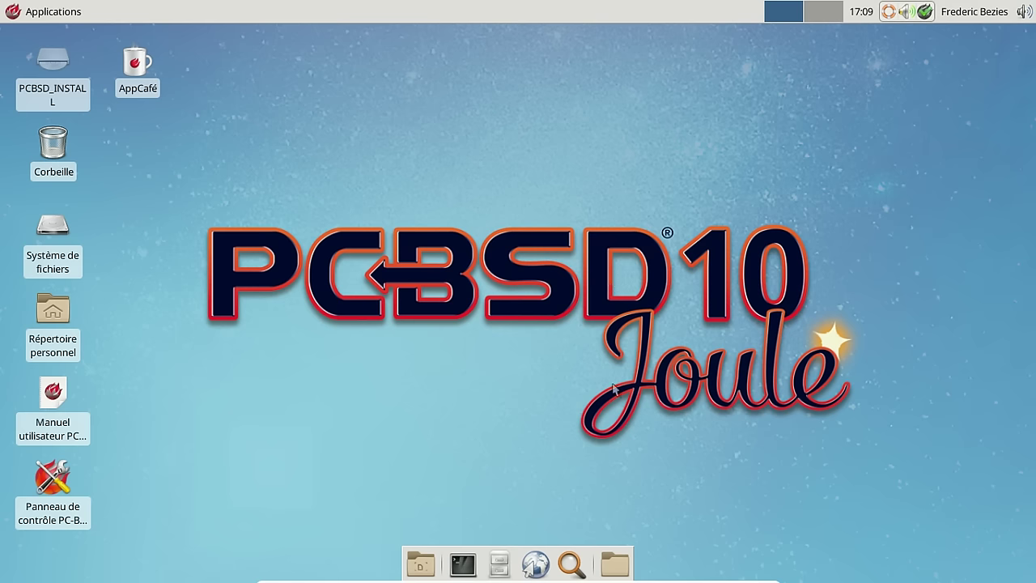
Step: Look through the Xfce application categories, including Science and Internet, and launch the Midori web browser
{"action": "left_click", "coordinate": [70, 14]}
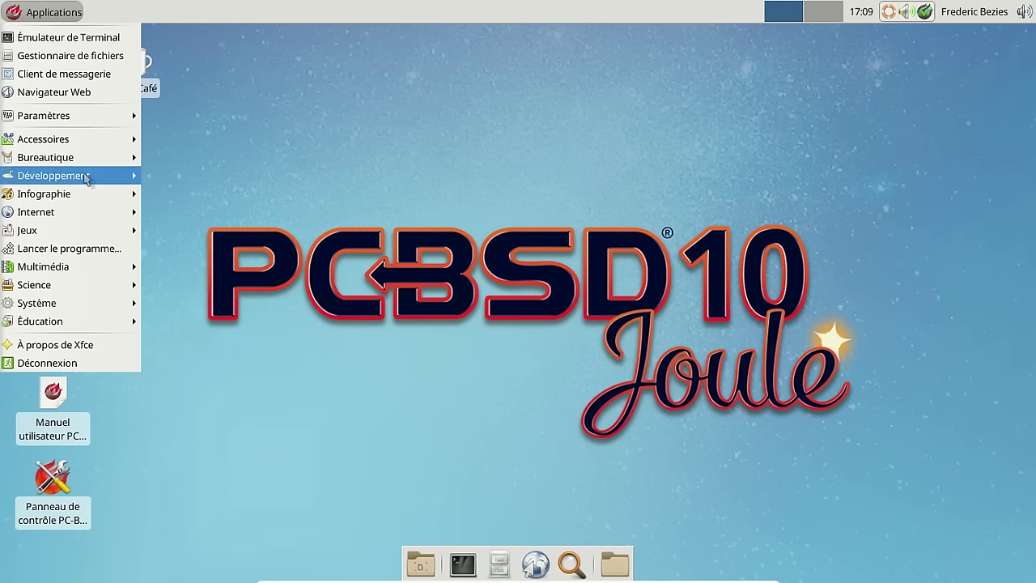
{"action": "mouse_move", "coordinate": [79, 144]}
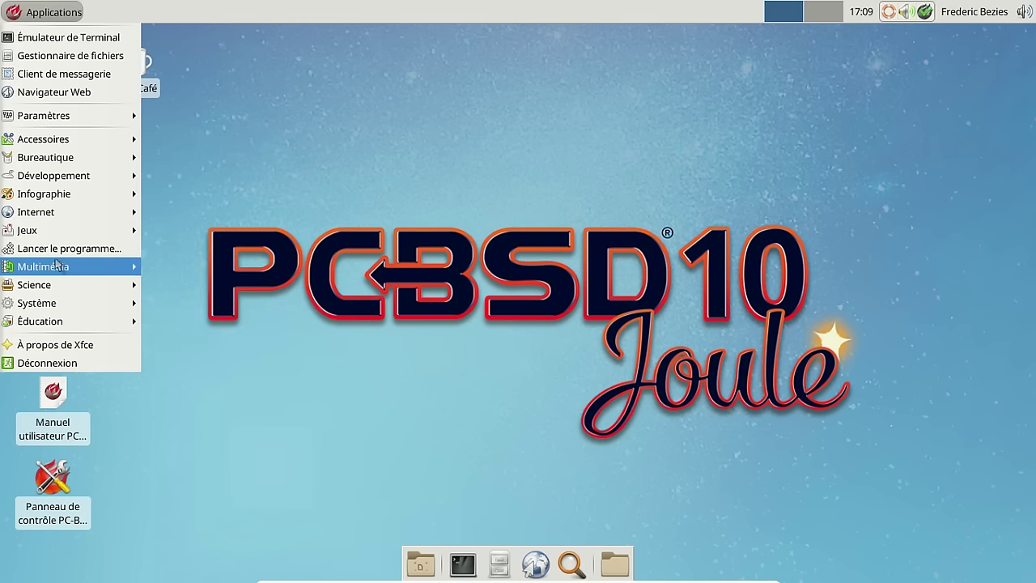
{"action": "mouse_move", "coordinate": [55, 266]}
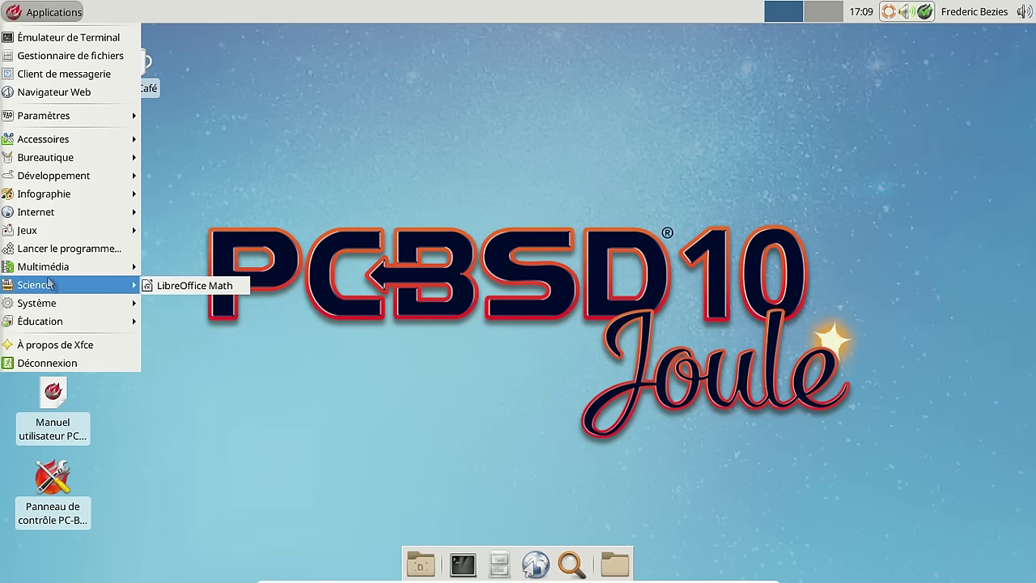
{"action": "mouse_move", "coordinate": [47, 305]}
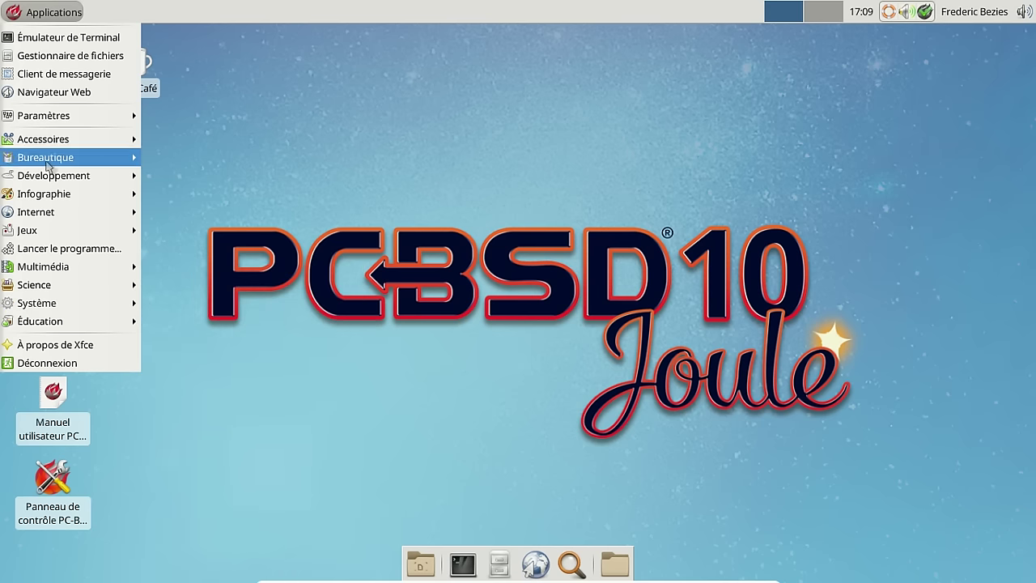
{"action": "mouse_move", "coordinate": [59, 216]}
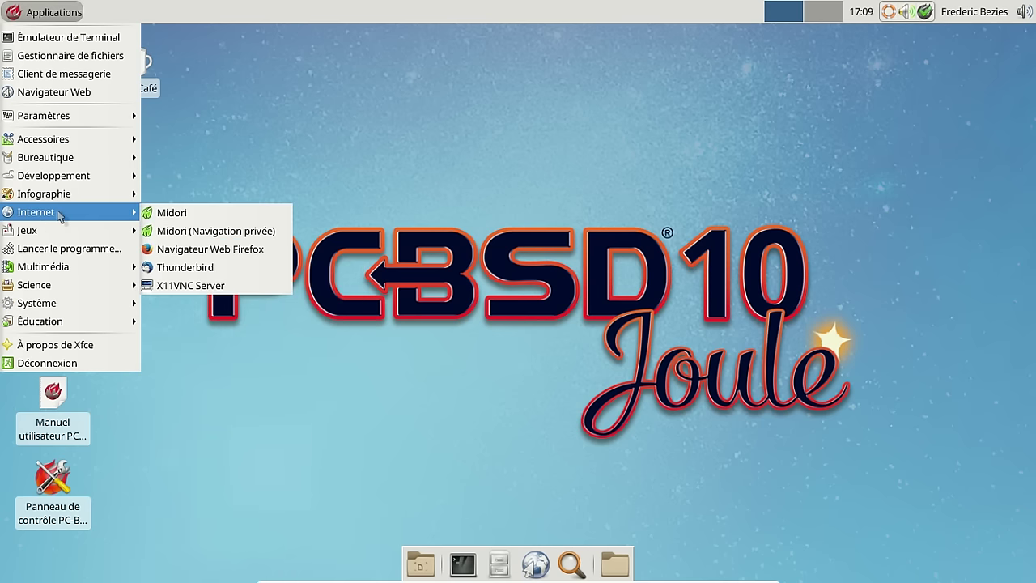
{"action": "left_click", "coordinate": [176, 216]}
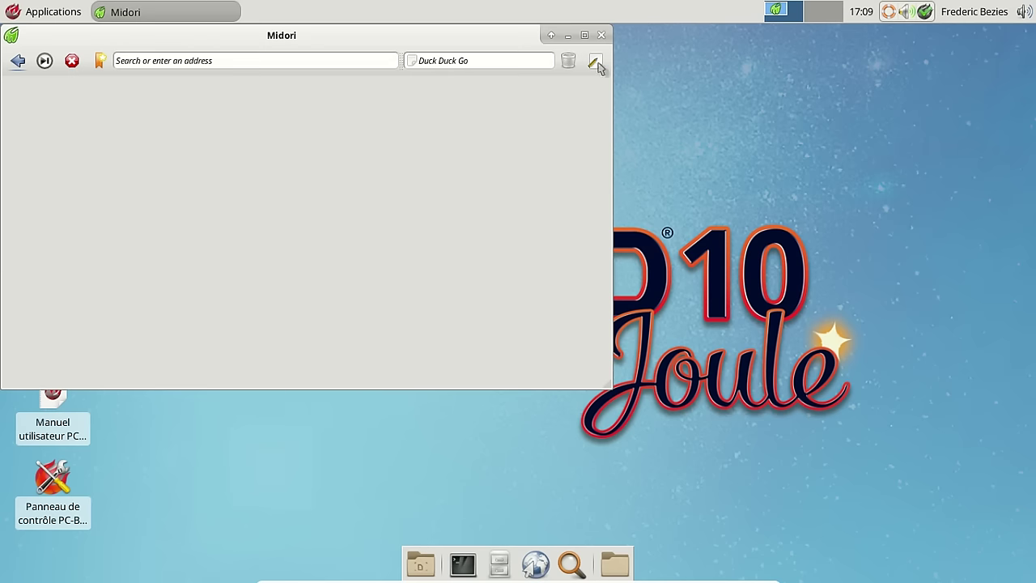
Step: View Midori's version information, then close the information window and the browser
{"action": "left_click", "coordinate": [596, 61]}
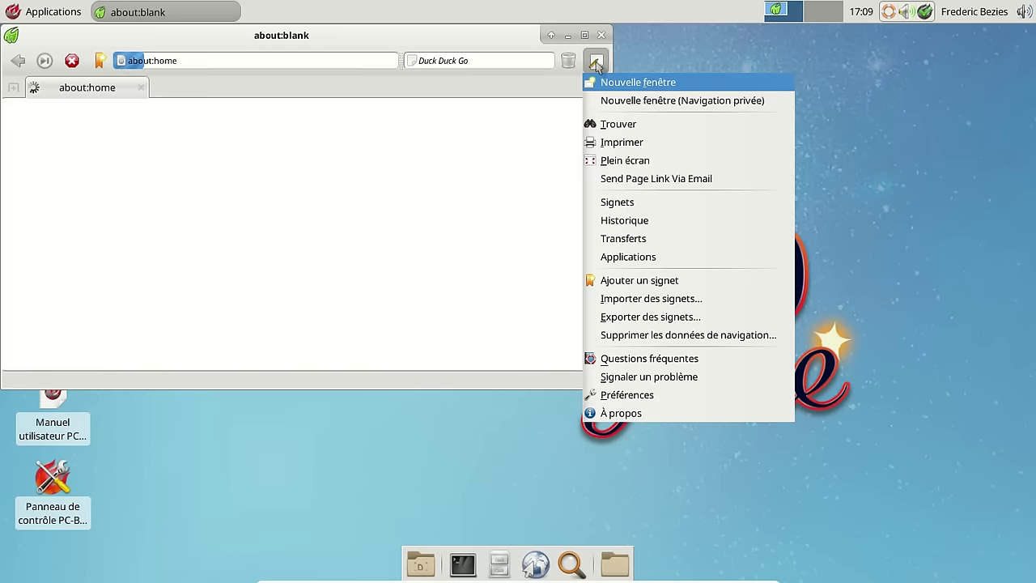
{"action": "left_click", "coordinate": [631, 413]}
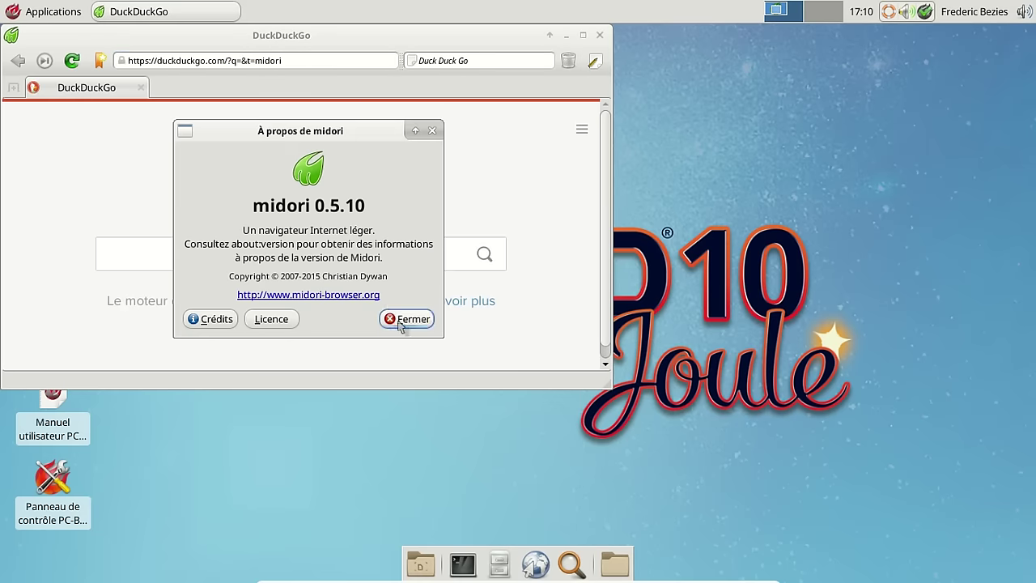
{"action": "left_click", "coordinate": [400, 320]}
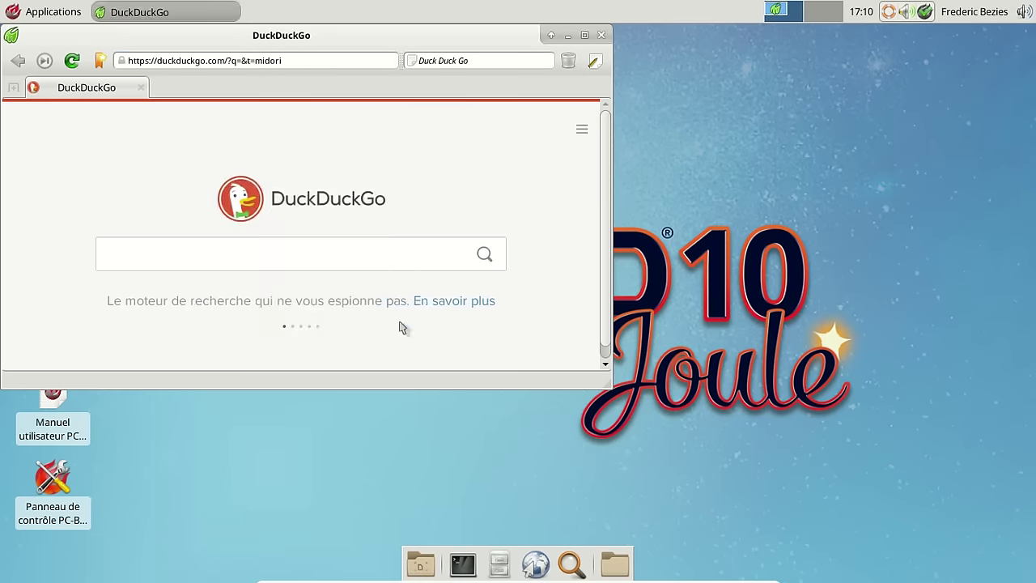
{"action": "left_click", "coordinate": [600, 35]}
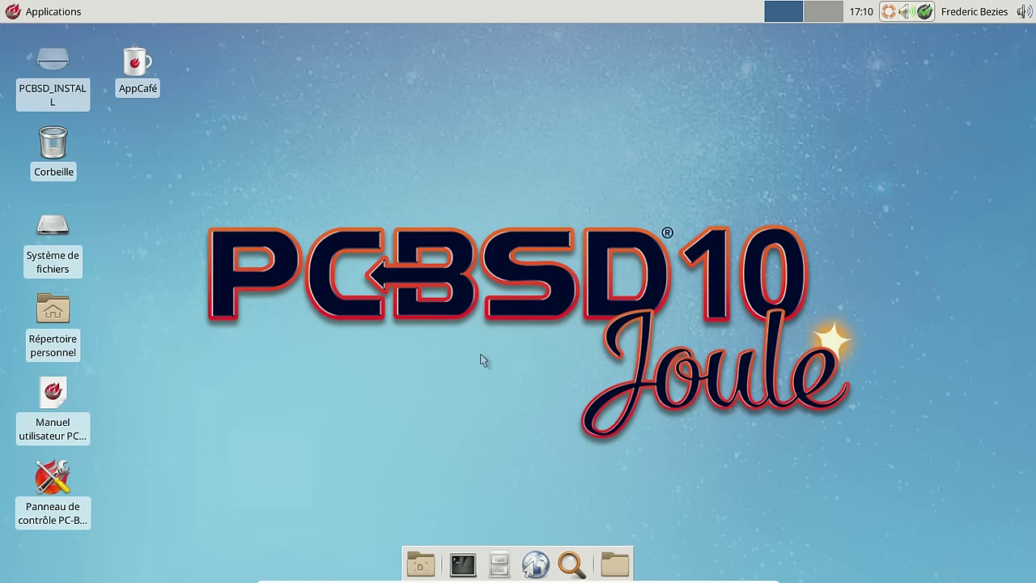
Step: End the Xfce session by shutting down the virtual machine, with saving the session for future logins left enabled
{"action": "left_click", "coordinate": [69, 12]}
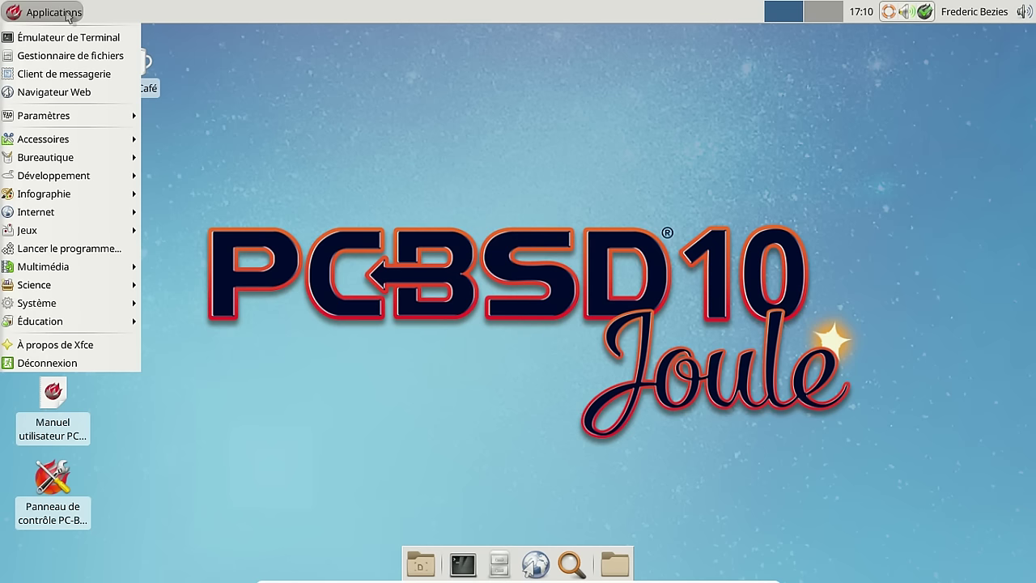
{"action": "left_click", "coordinate": [93, 364]}
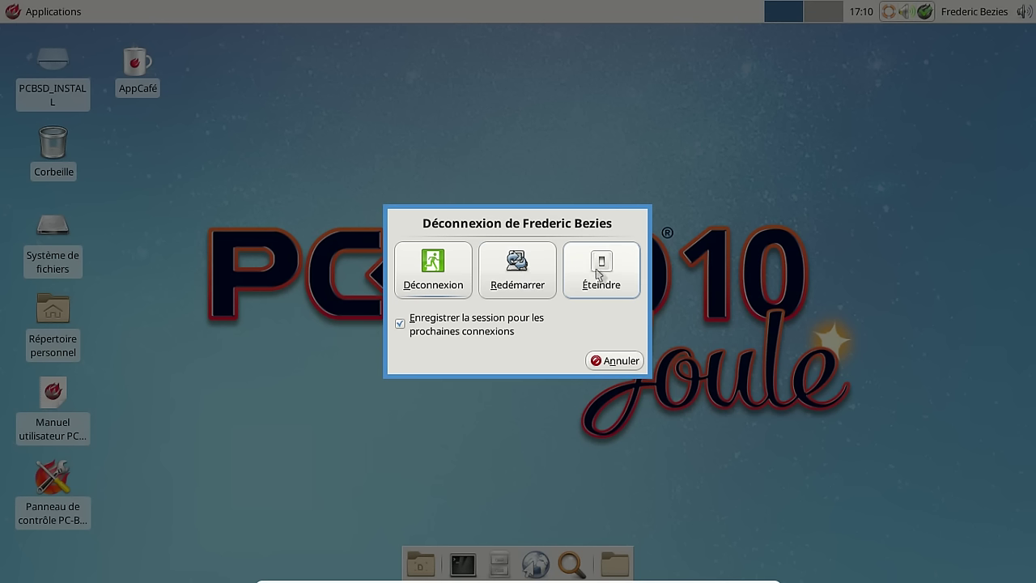
{"action": "left_click", "coordinate": [597, 272]}
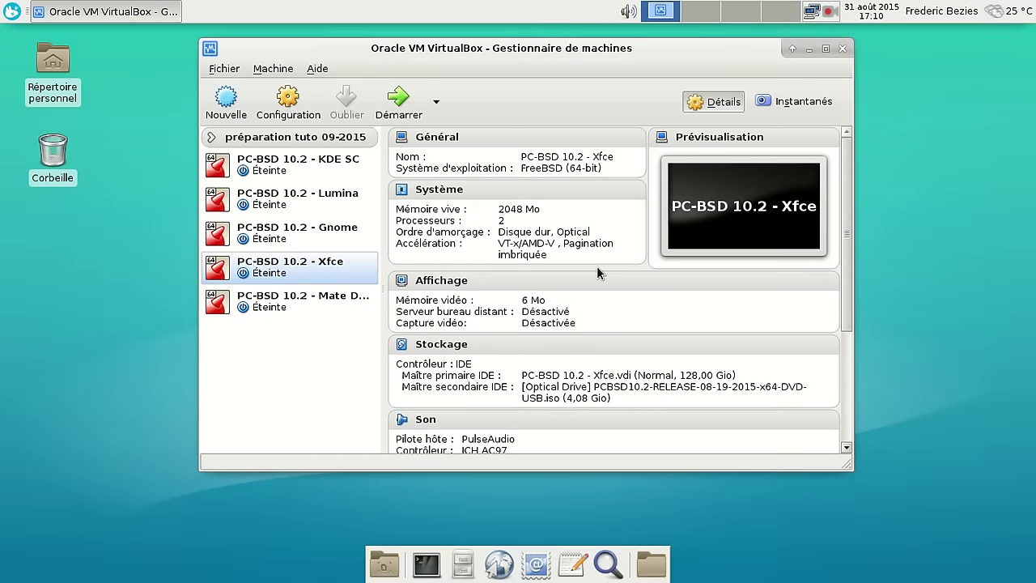
Step: Start the PC-BSD 10.2 Mate virtual machine from the VirtualBox machine list
{"action": "key", "text": "Down"}
{"action": "key", "text": "Return"}
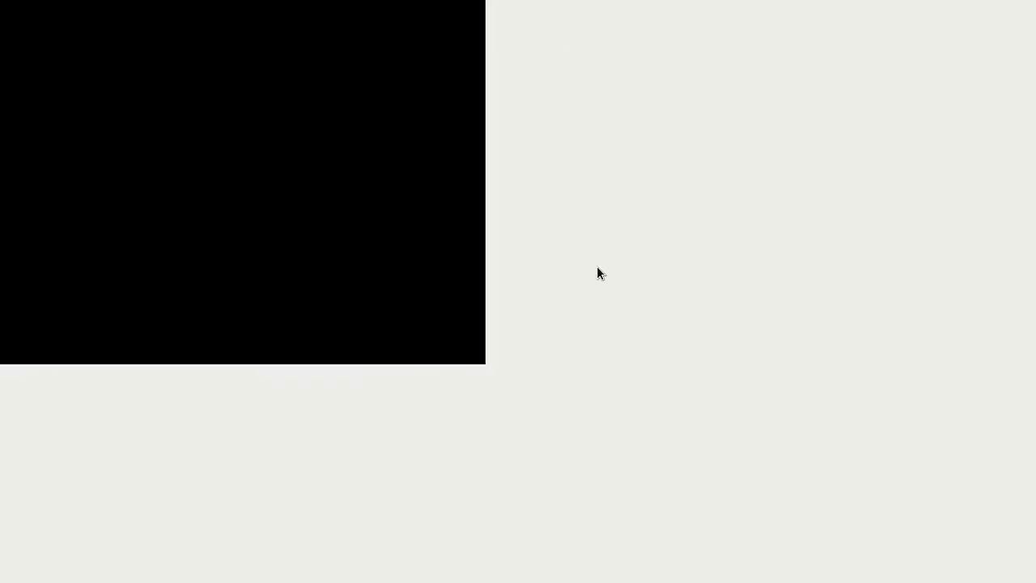